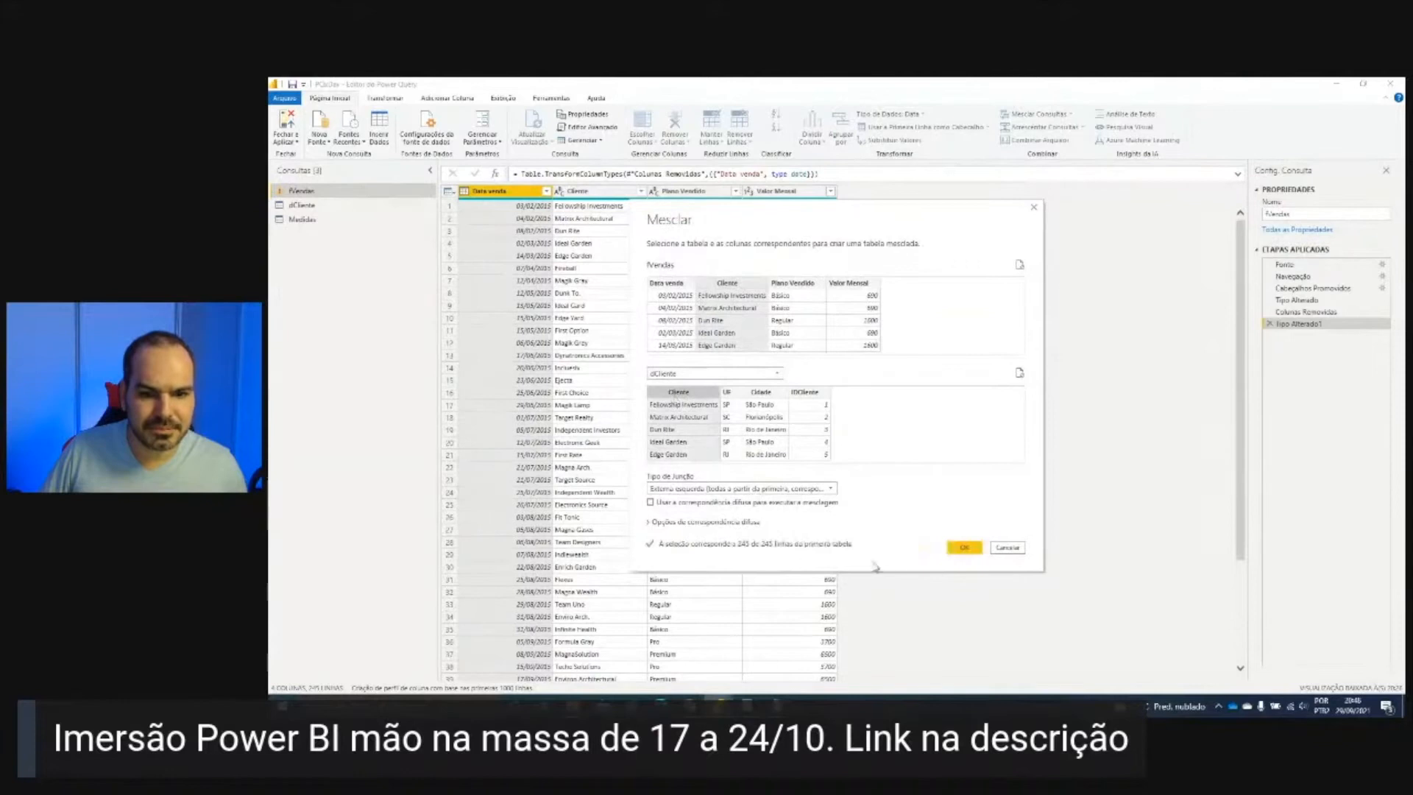
# Step: Merge fVendas with dCliente on Cliente using a left outer join, and expand only IDCliente without the original column name prefix
pyautogui.click(964, 548)
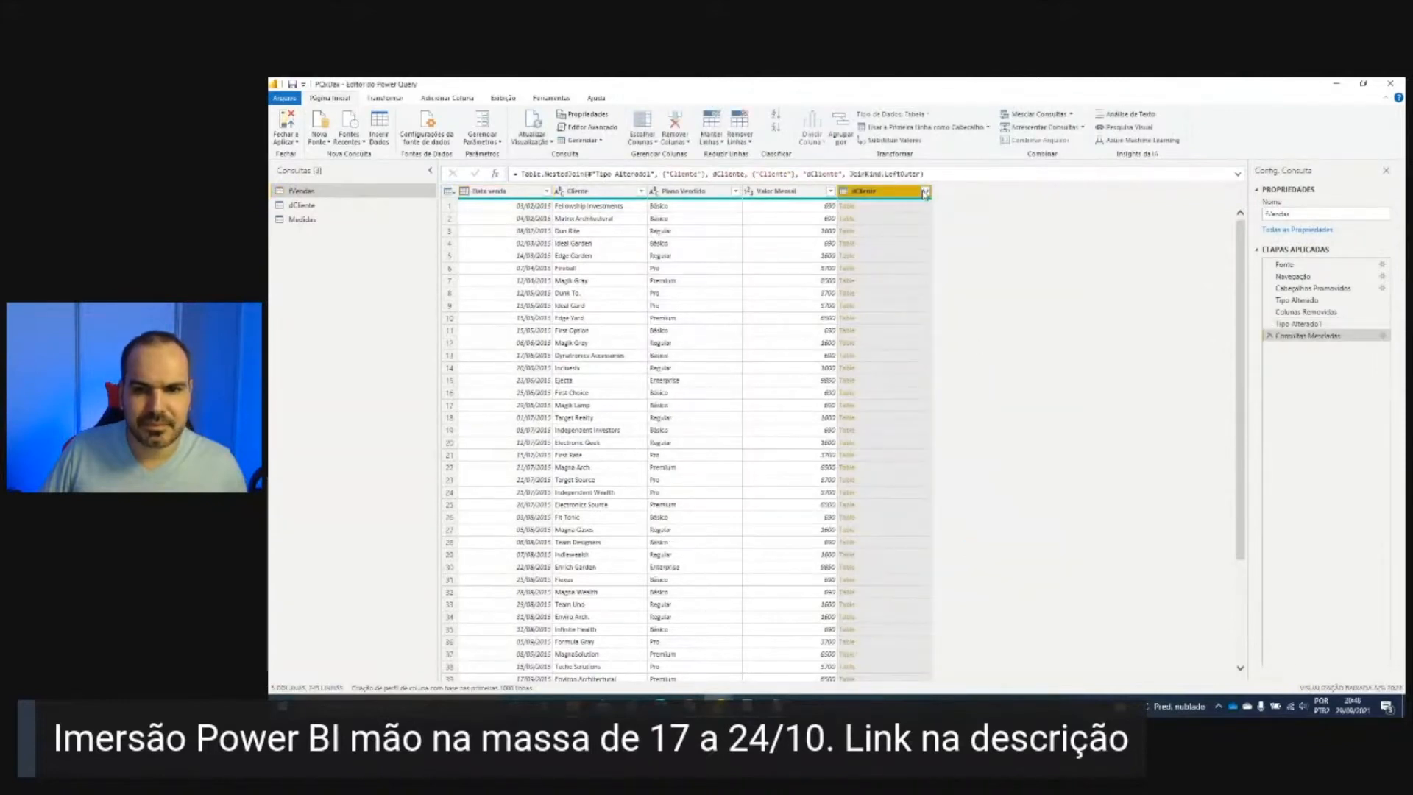
pyautogui.click(925, 193)
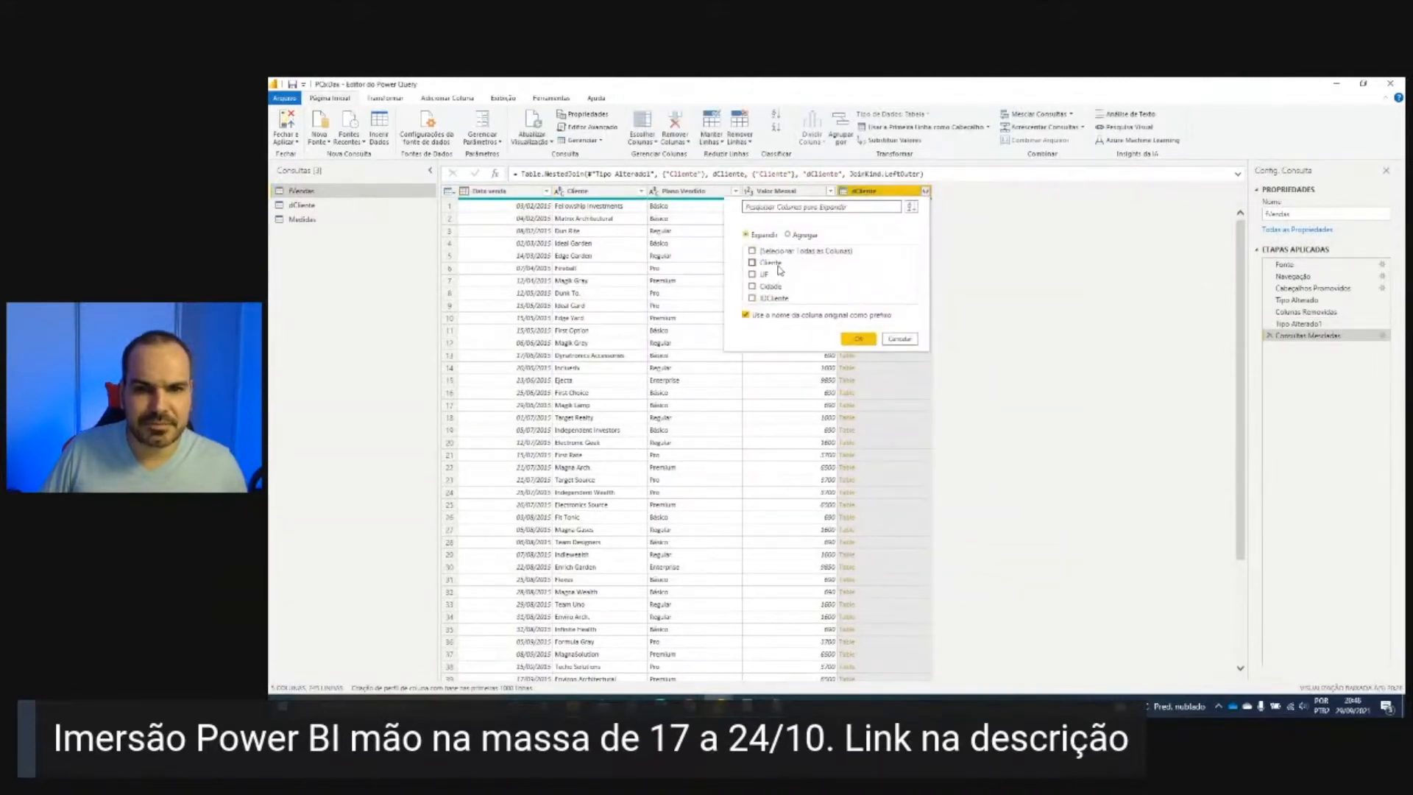
pyautogui.click(771, 298)
pyautogui.click(858, 338)
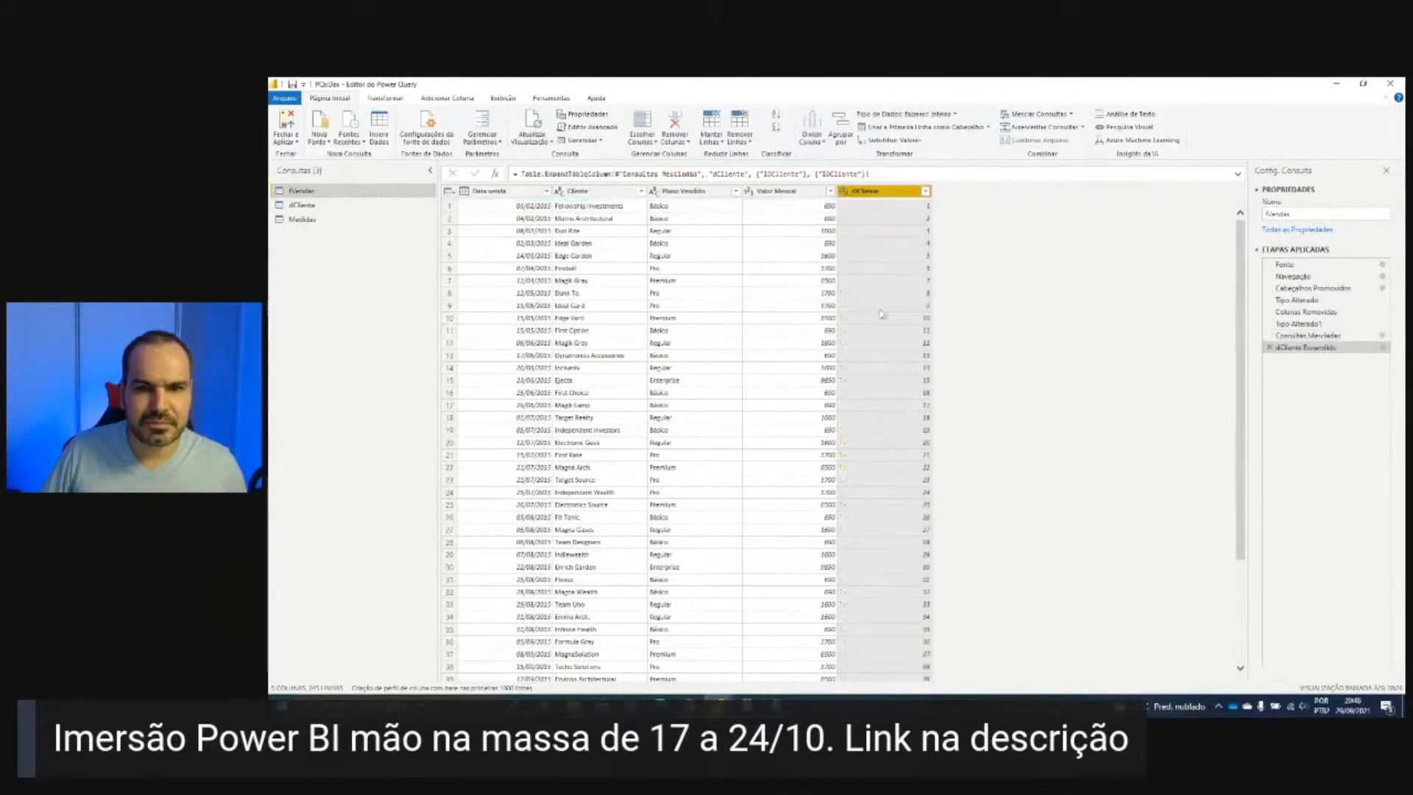
# Step: Remove the Cliente column from fVendas, and apply the query changes to the model
pyautogui.click(577, 192)
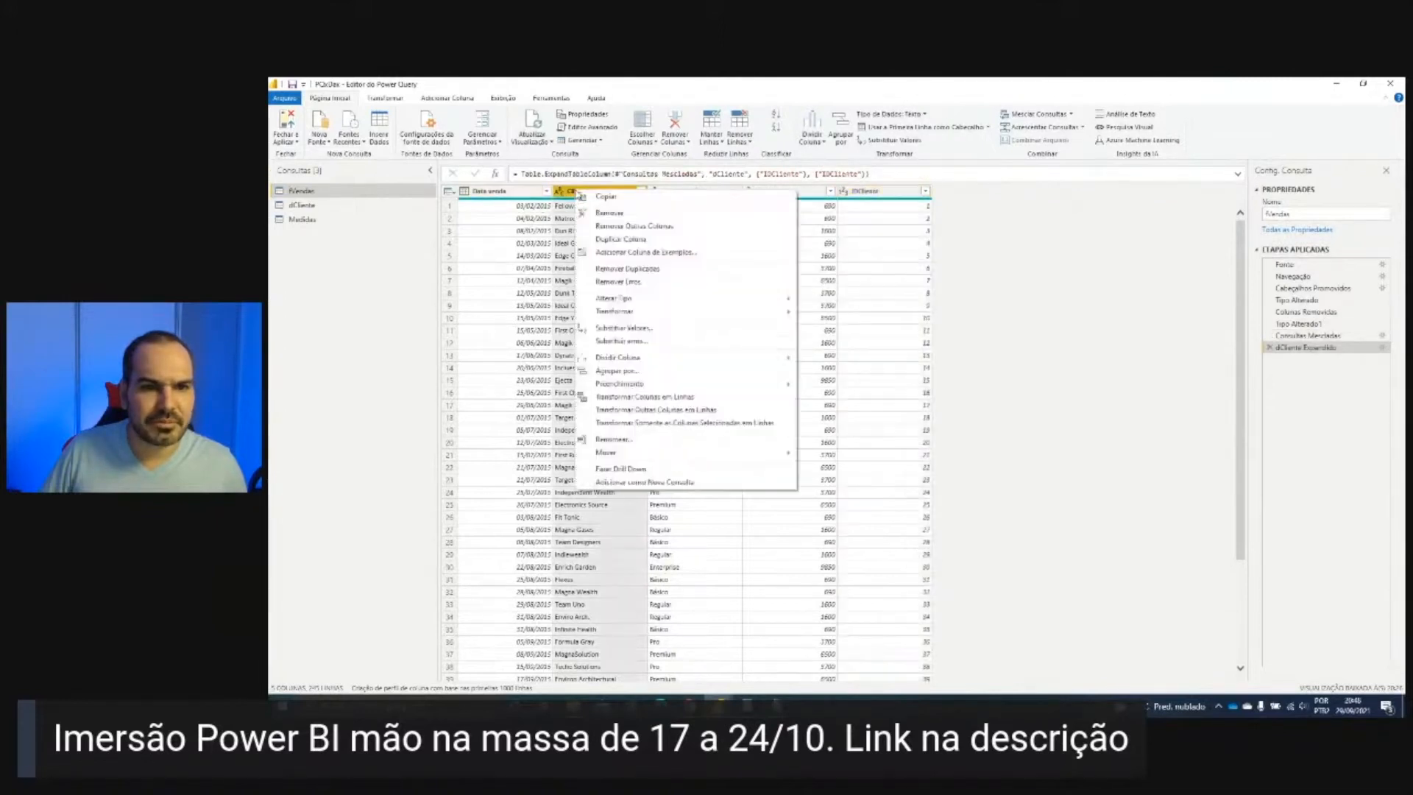
pyautogui.press('Delete')
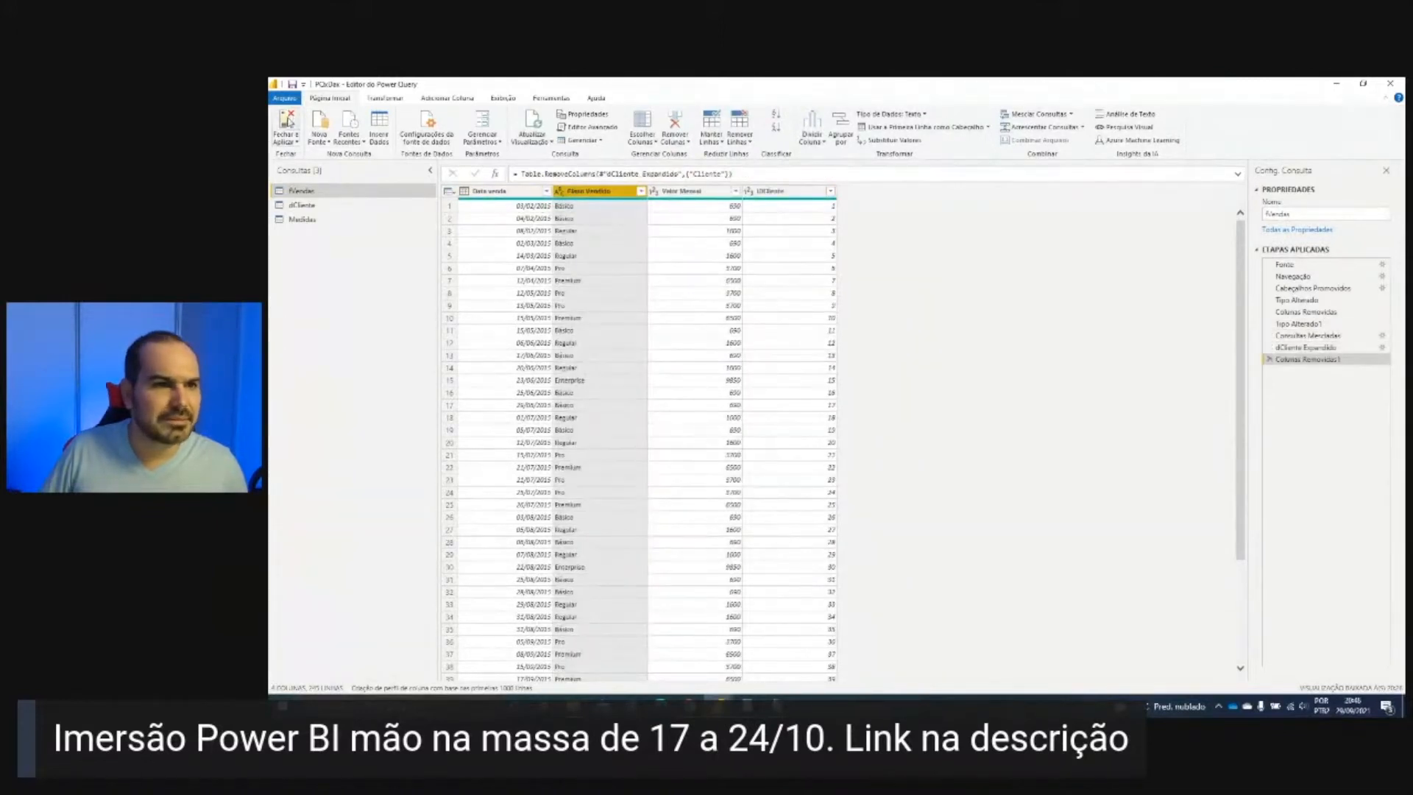
pyautogui.click(286, 124)
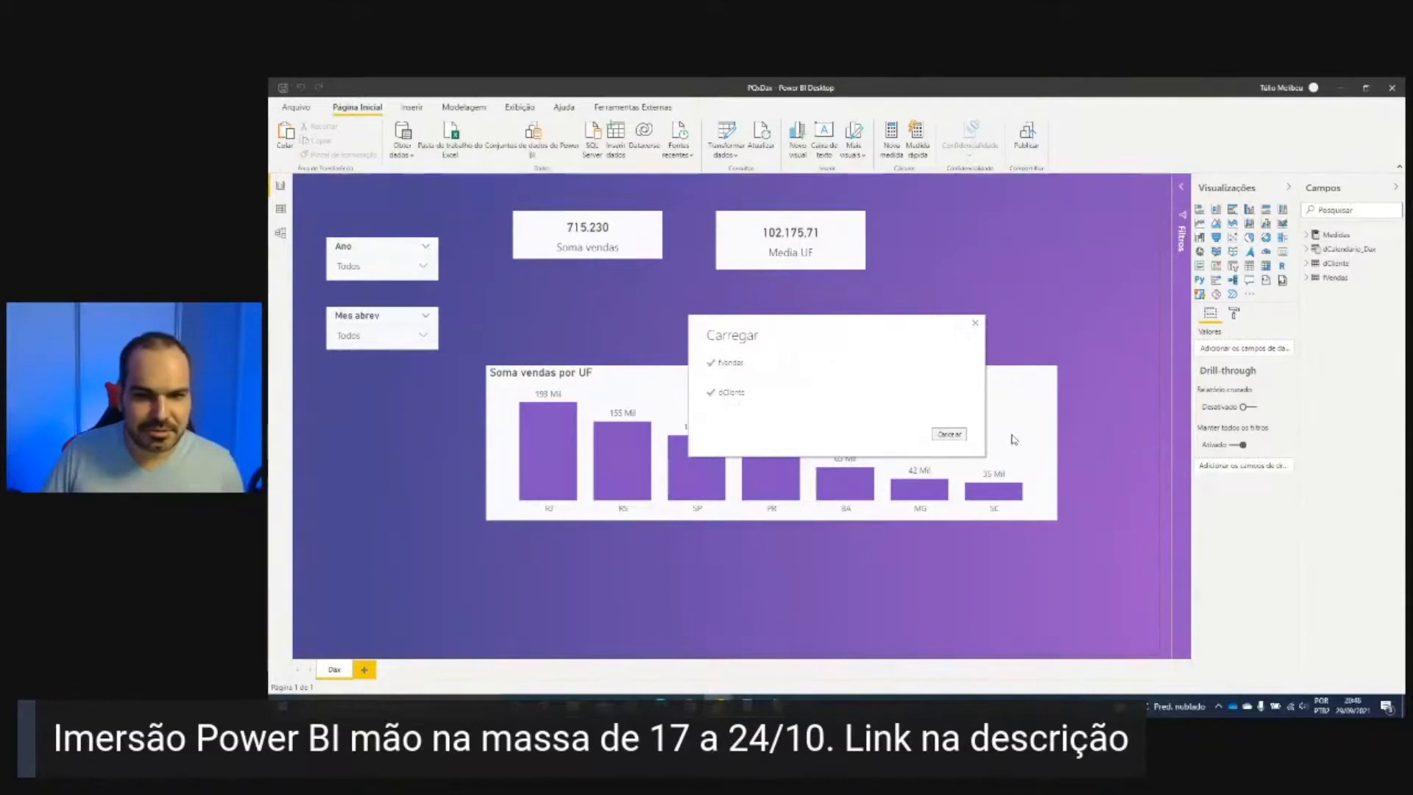
# Step: Create a new calculated table named dCliente_Aux in the data view
pyautogui.click(281, 210)
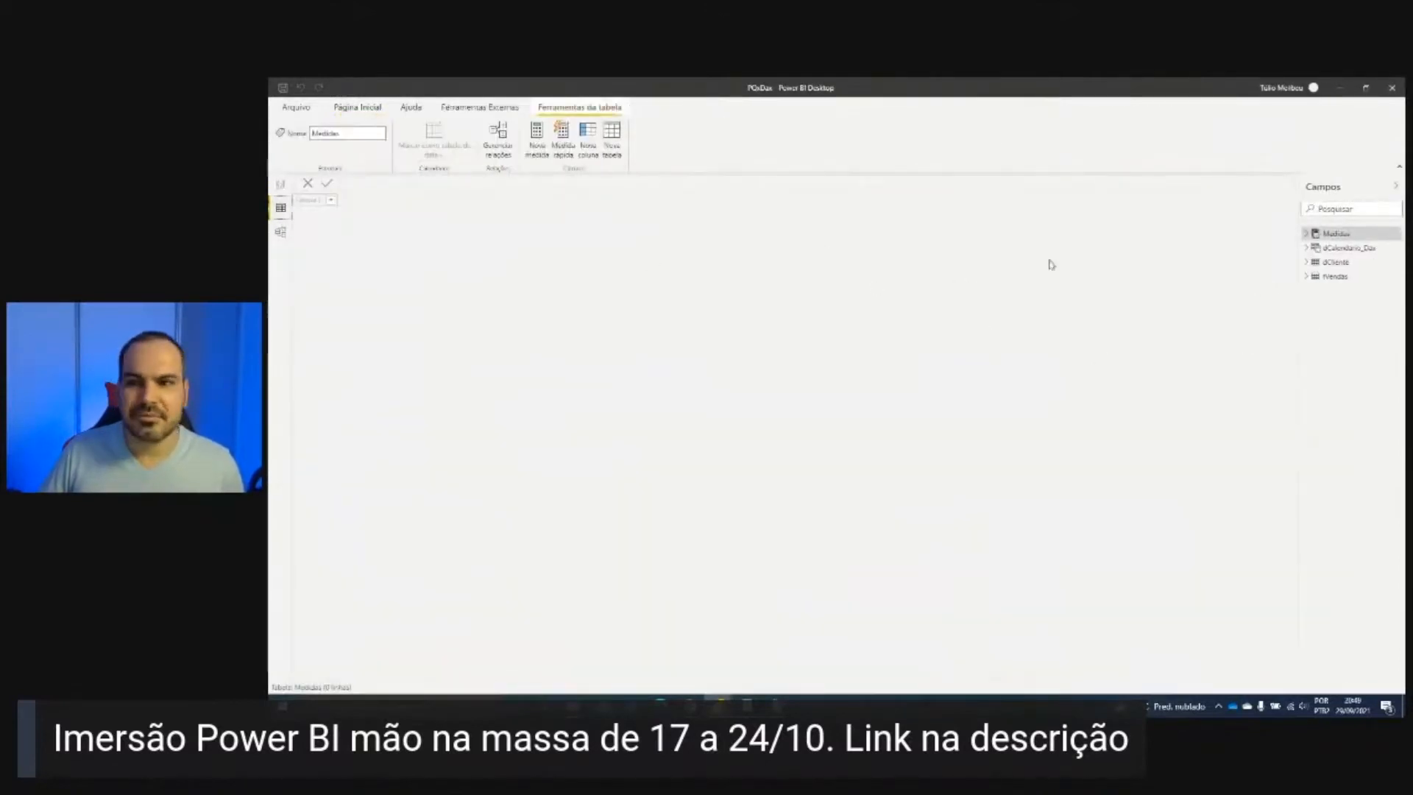
pyautogui.click(611, 144)
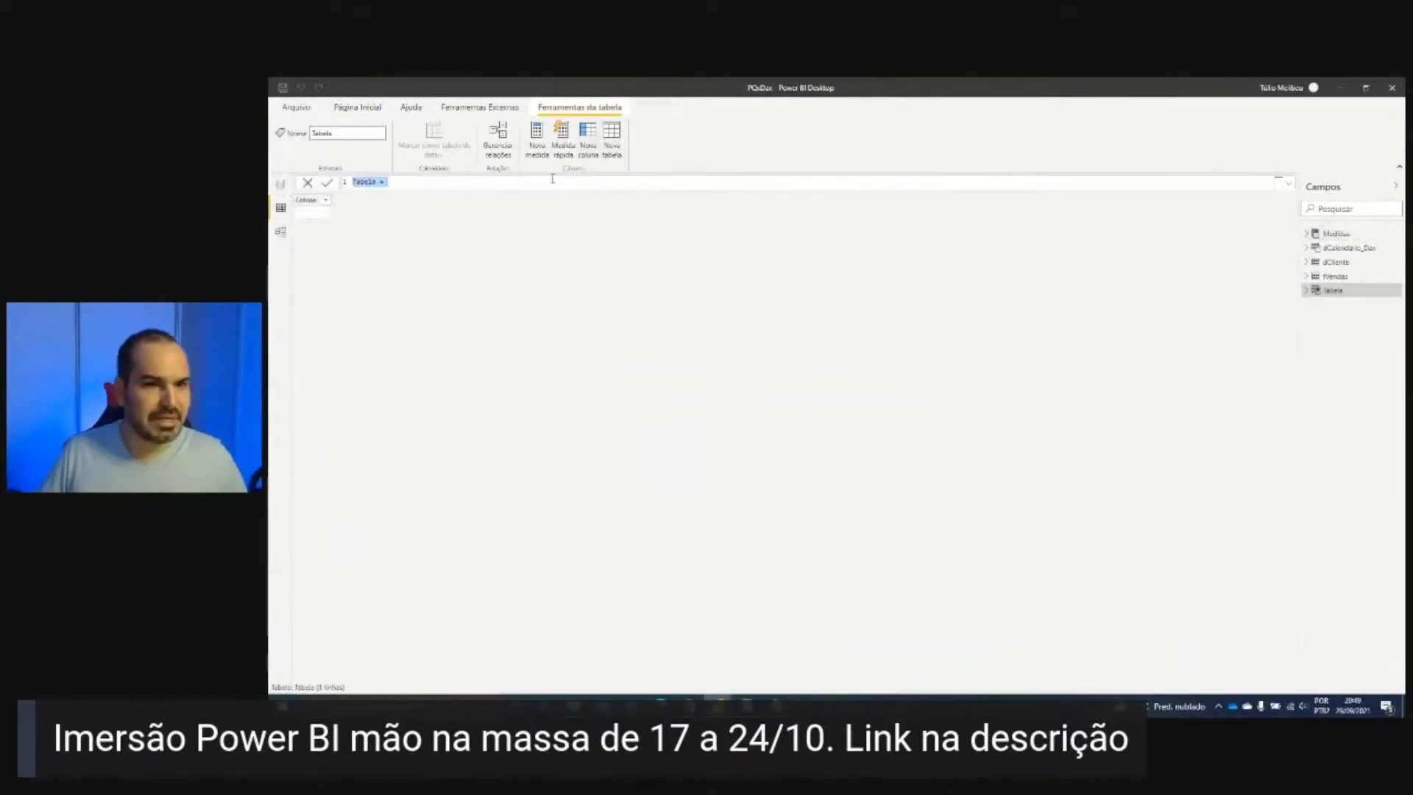
pyautogui.scroll(4, 553, 191)
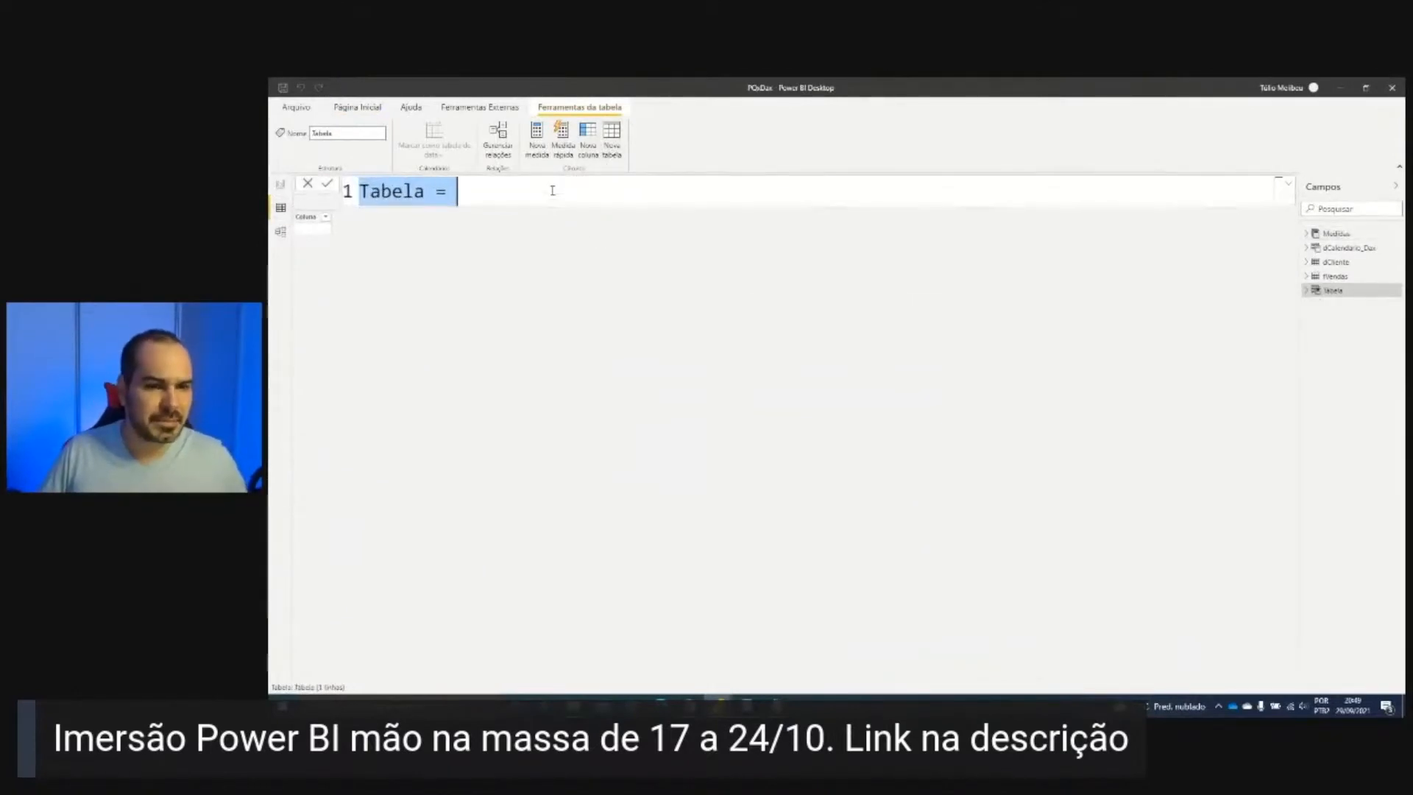
pyautogui.click(552, 190)
pyautogui.press('BackSpace')
pyautogui.press('BackSpace')
pyautogui.press('BackSpace')
pyautogui.press('BackSpace')
pyautogui.press('BackSpace')
pyautogui.press('BackSpace')
pyautogui.press('BackSpace')
pyautogui.press('BackSpace')
pyautogui.press('BackSpace')
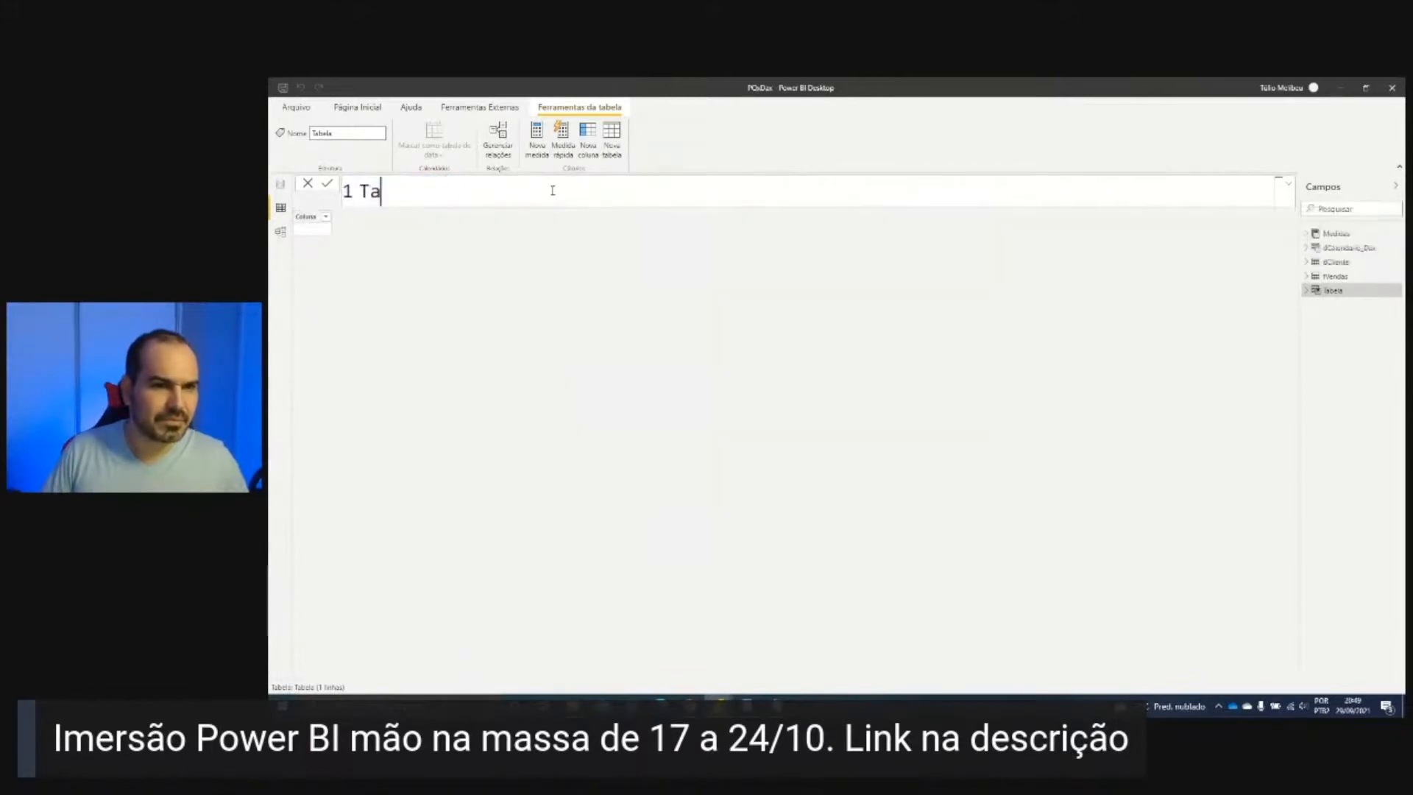
pyautogui.write('dCliente_Aux =')
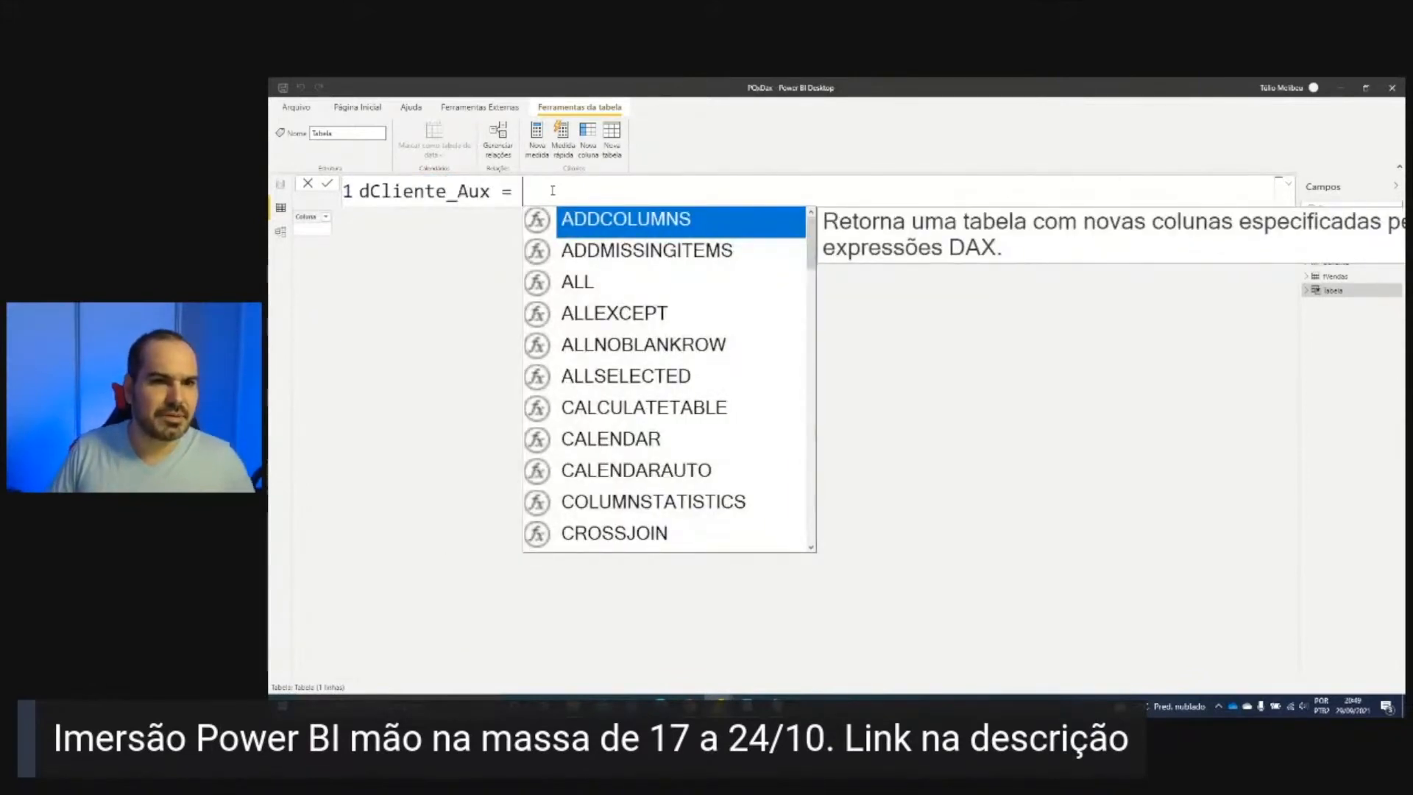
# Step: Define dCliente_Aux on a new formula line as ALL(fVendas[IDCliente], dCliente[UF])
pyautogui.hotkey('shift', 'Return')
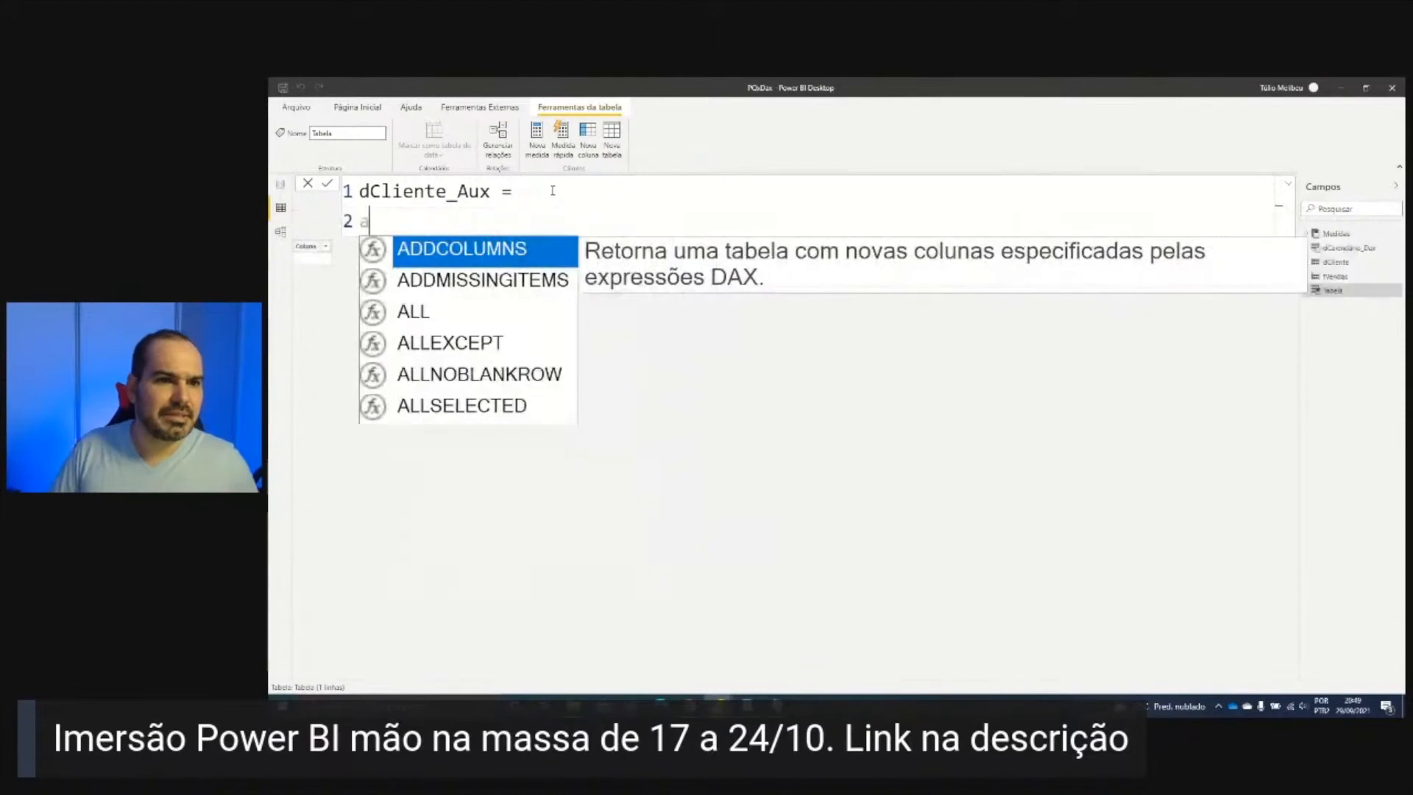
pyautogui.write('ALL(dcli')
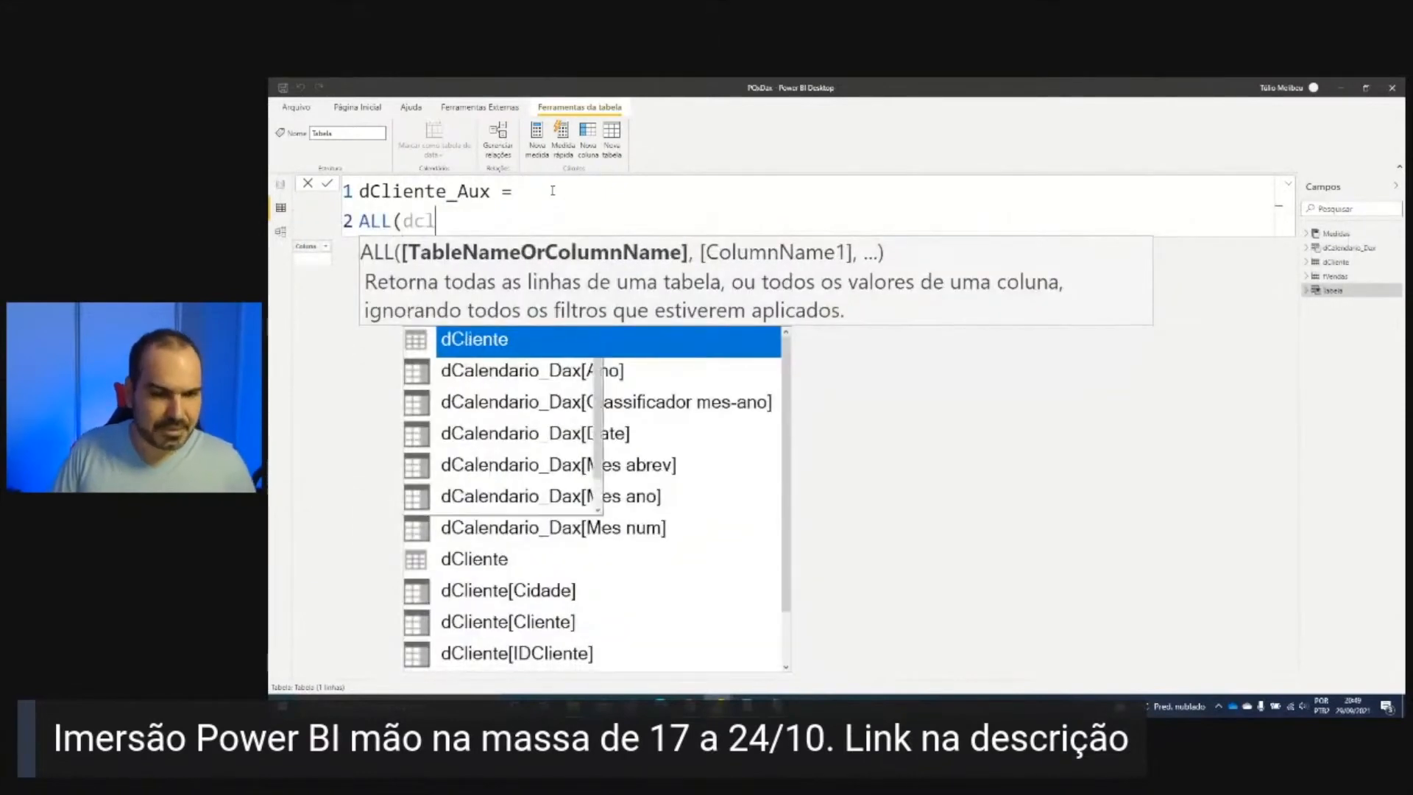
pyautogui.press('Down')
pyautogui.press('Down')
pyautogui.press('Down')
pyautogui.press('Down')
pyautogui.press('Down')
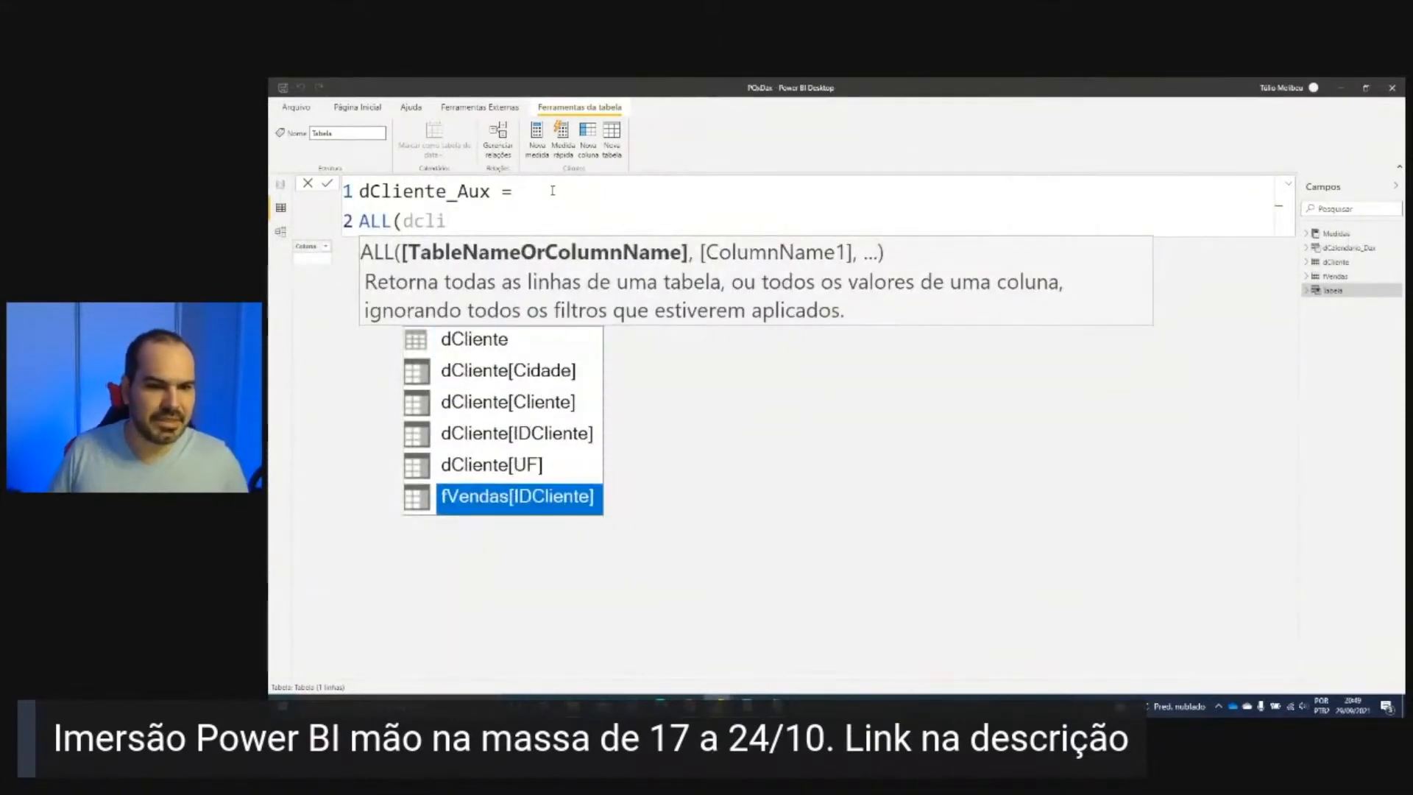
pyautogui.press('Tab')
pyautogui.write(', uf')
pyautogui.press('Tab')
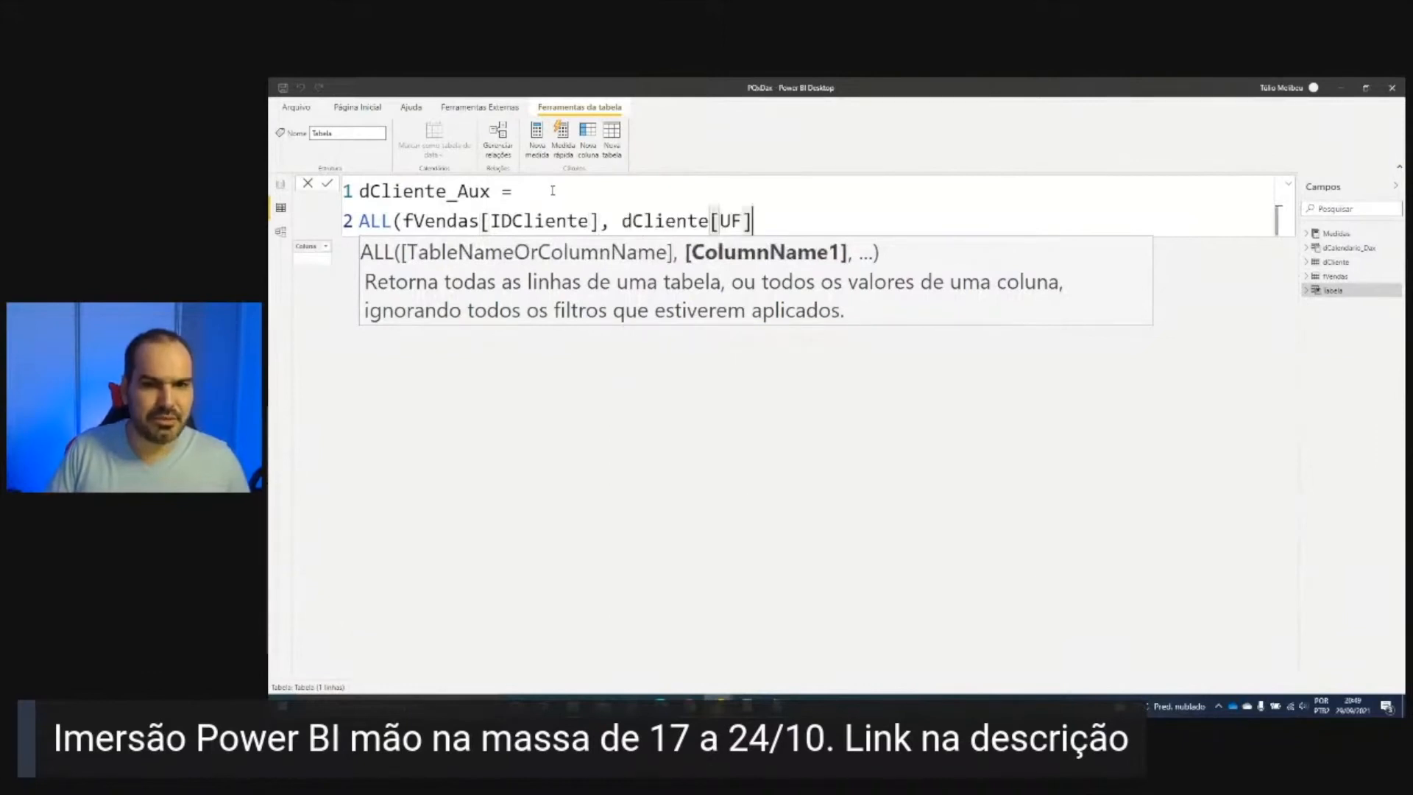
pyautogui.write(')')
pyautogui.press('Return')
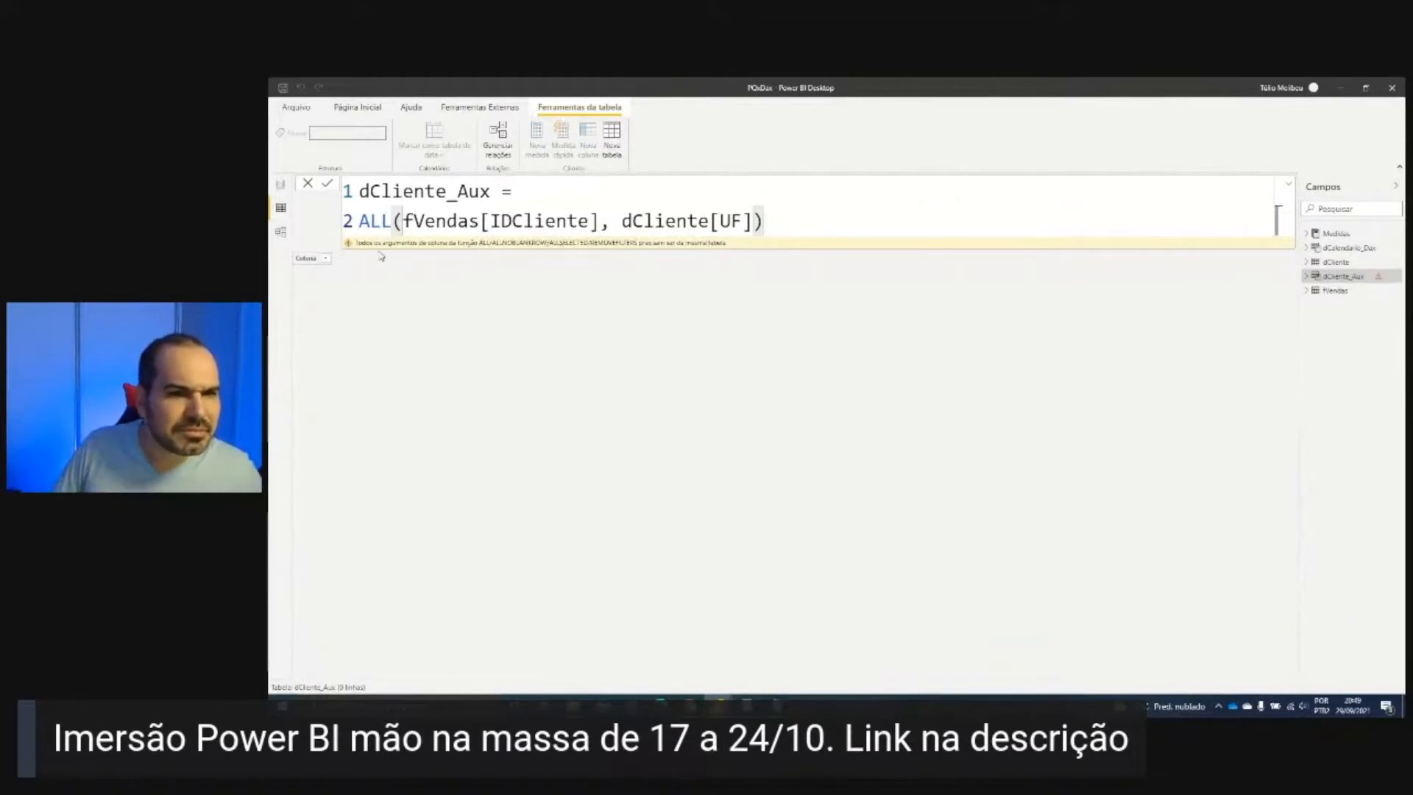
# Step: Replace the fVendas reference in the first ALL argument with dCliente[IDCliente]
pyautogui.doubleClick(439, 221)
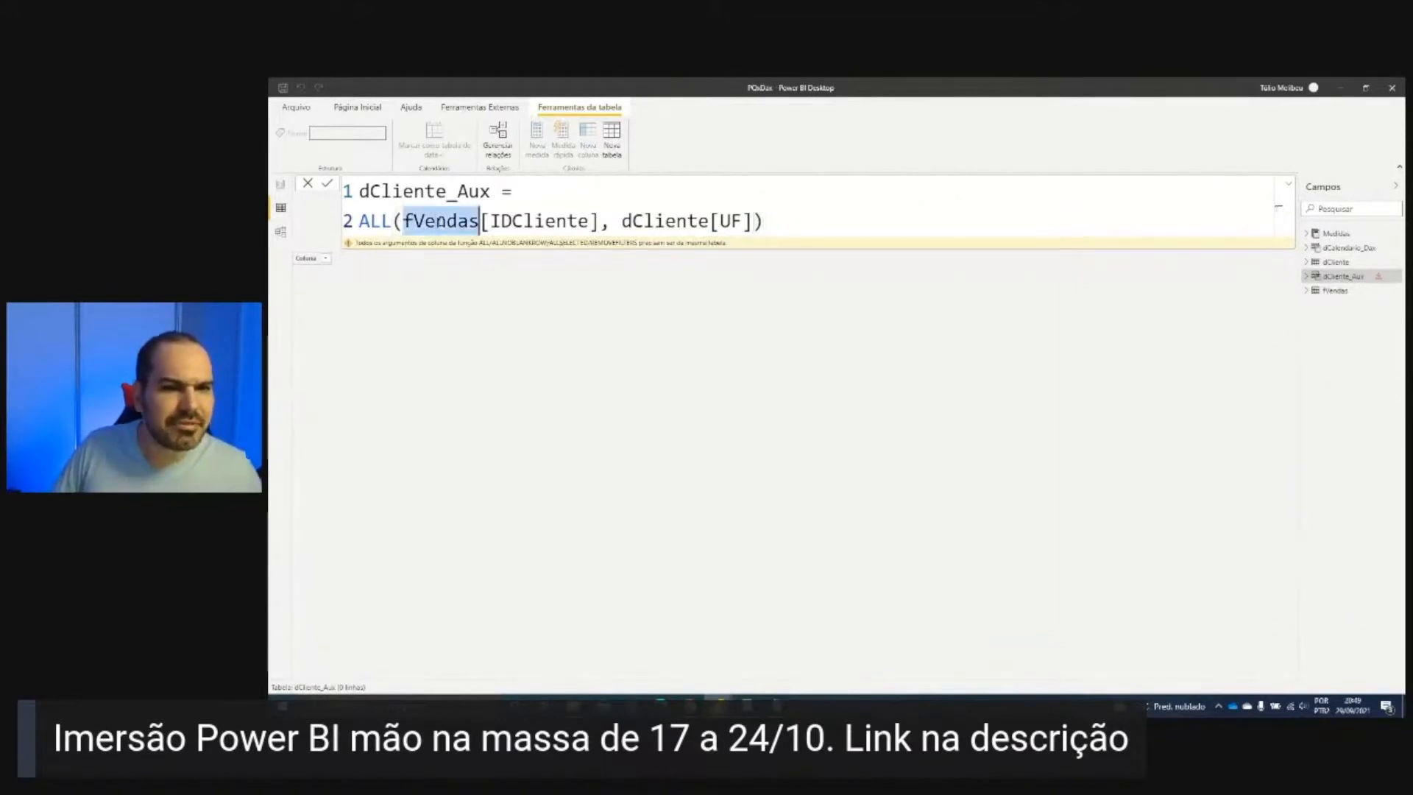
pyautogui.write('dcli')
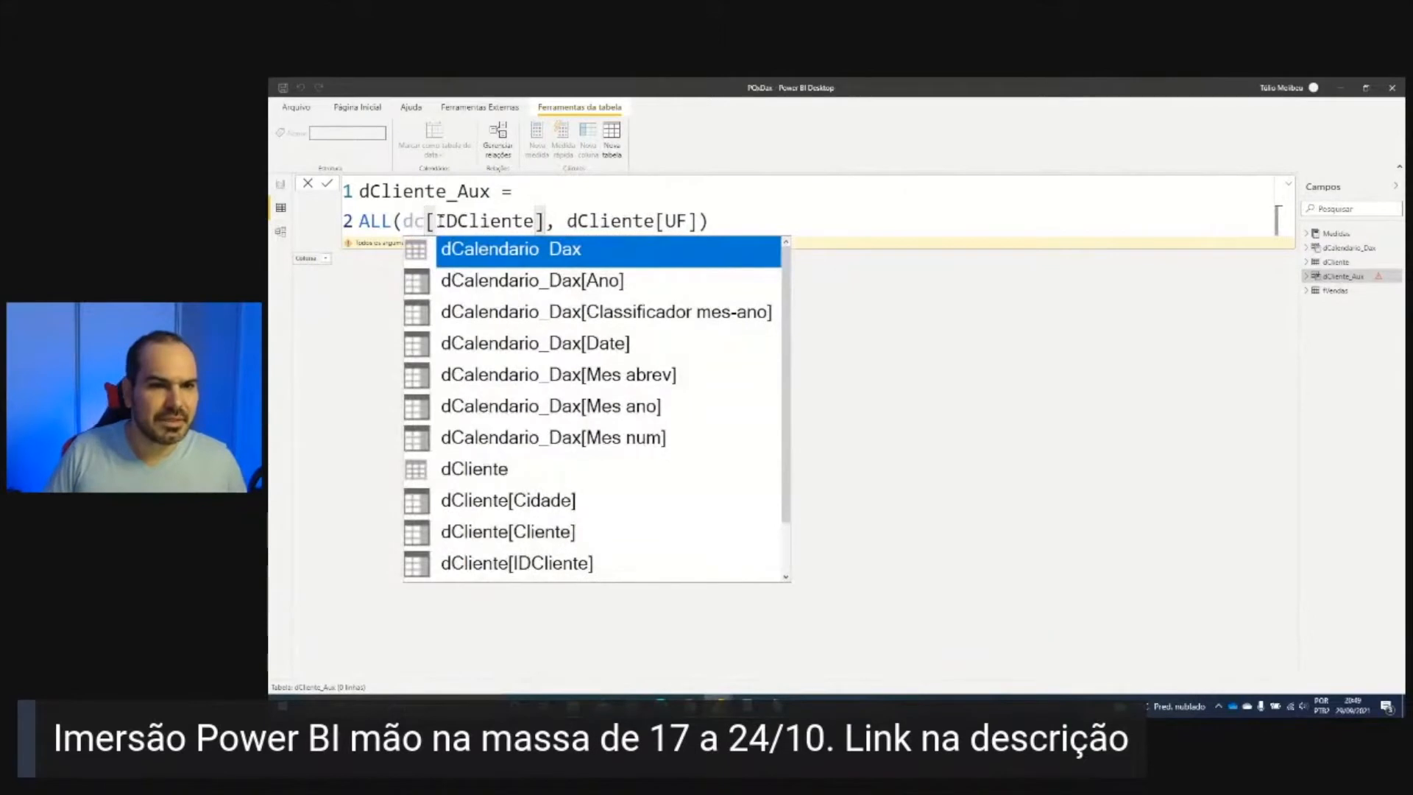
pyautogui.press('Down')
pyautogui.press('Down')
pyautogui.press('Down')
pyautogui.press('Down')
pyautogui.press('Down')
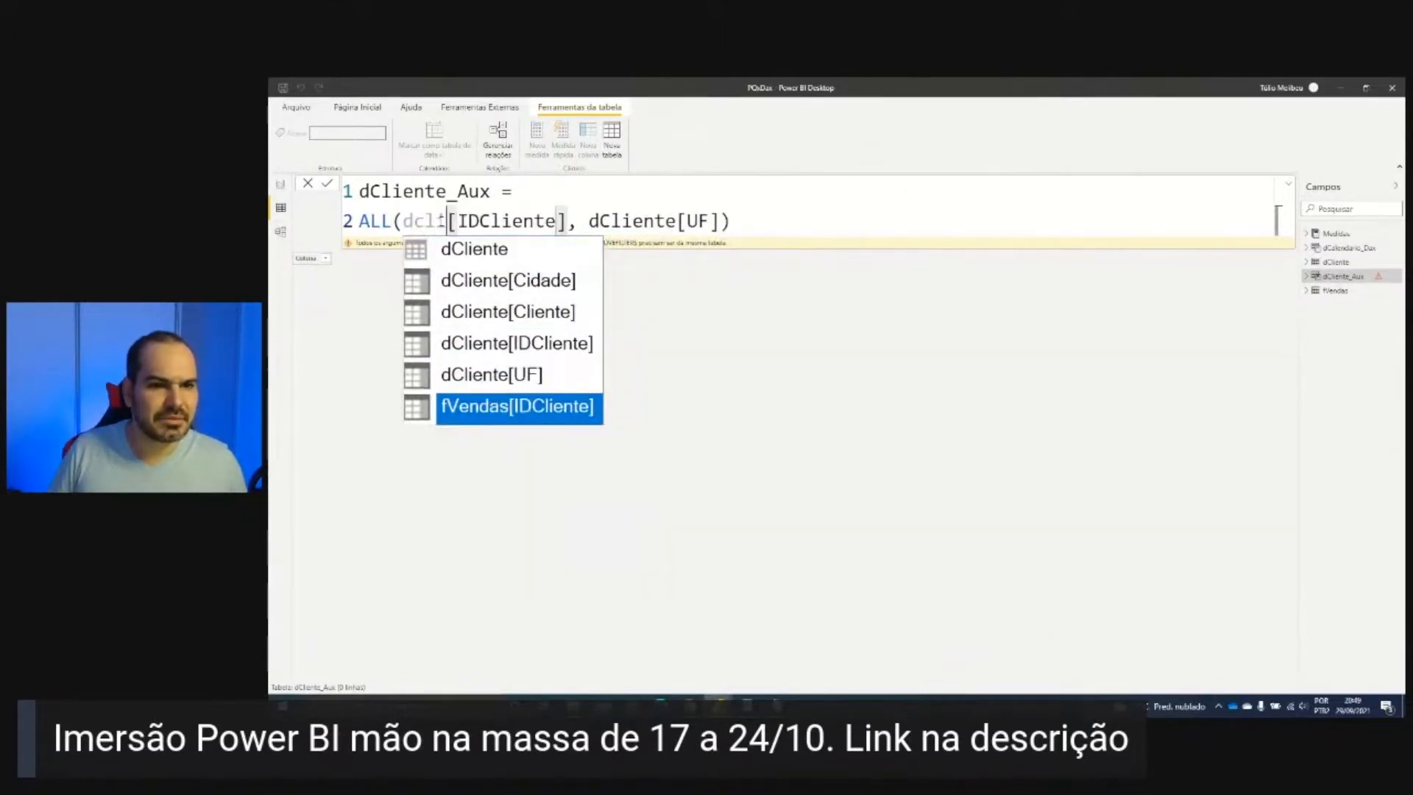
pyautogui.press('Up')
pyautogui.press('Up')
pyautogui.press('Tab')
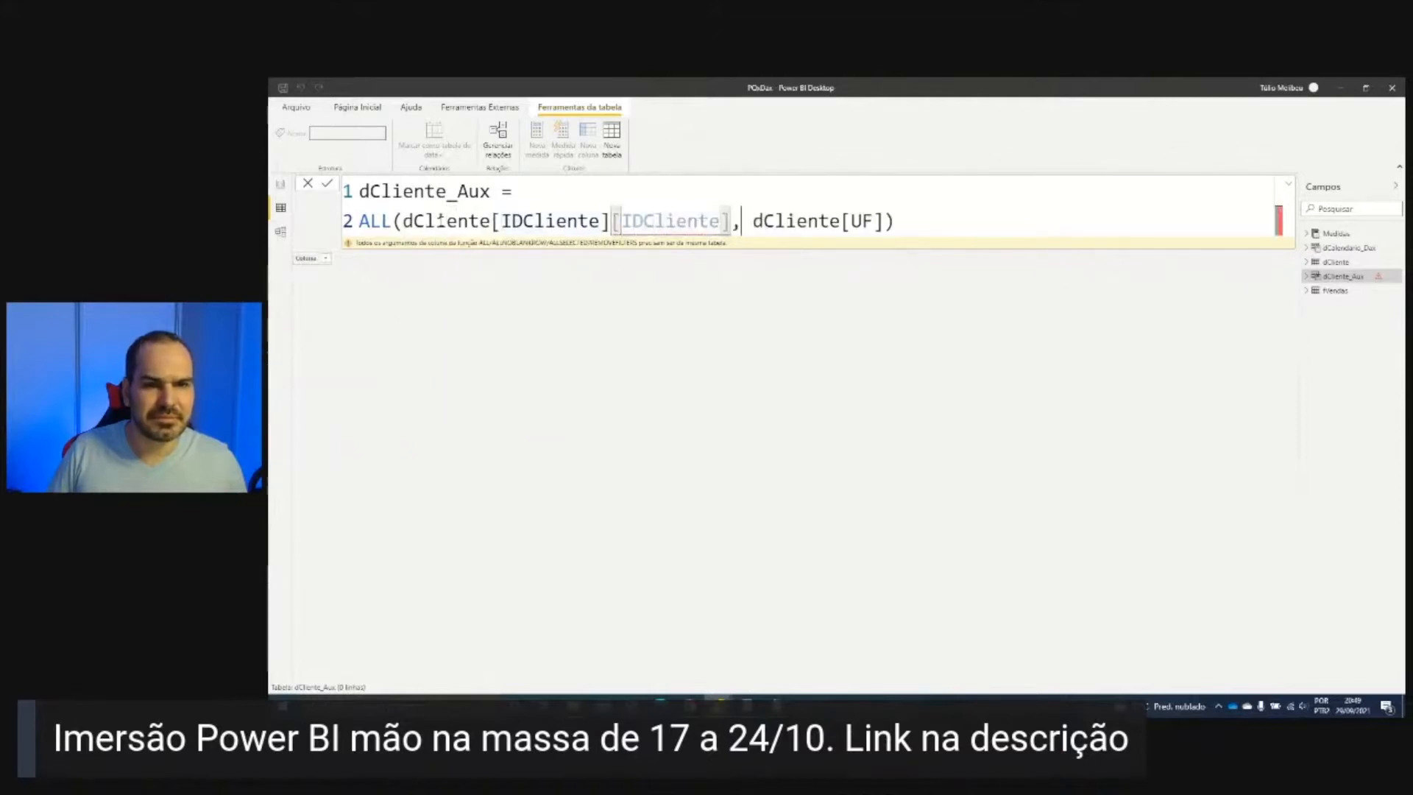
# Step: Delete the duplicate [IDCliente] so the formula reads ALL(dCliente[IDCliente], dCliente[UF]), and commit it
pyautogui.press('BackSpace')
pyautogui.press('BackSpace')
pyautogui.press('BackSpace')
pyautogui.press('BackSpace')
pyautogui.press('BackSpace')
pyautogui.press('BackSpace')
pyautogui.press('BackSpace')
pyautogui.press('BackSpace')
pyautogui.press('BackSpace')
pyautogui.press('BackSpace')
pyautogui.press('BackSpace')
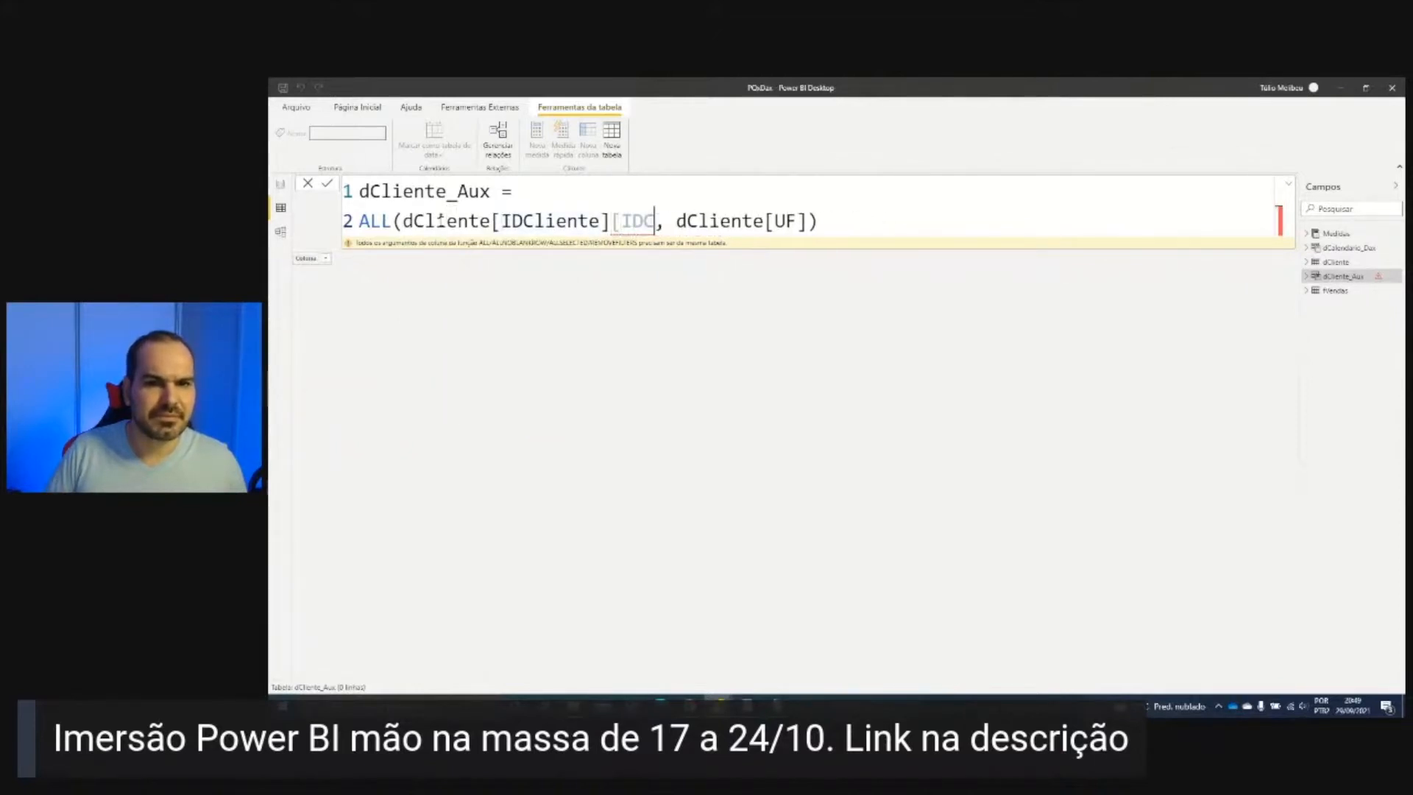
pyautogui.press('Return')
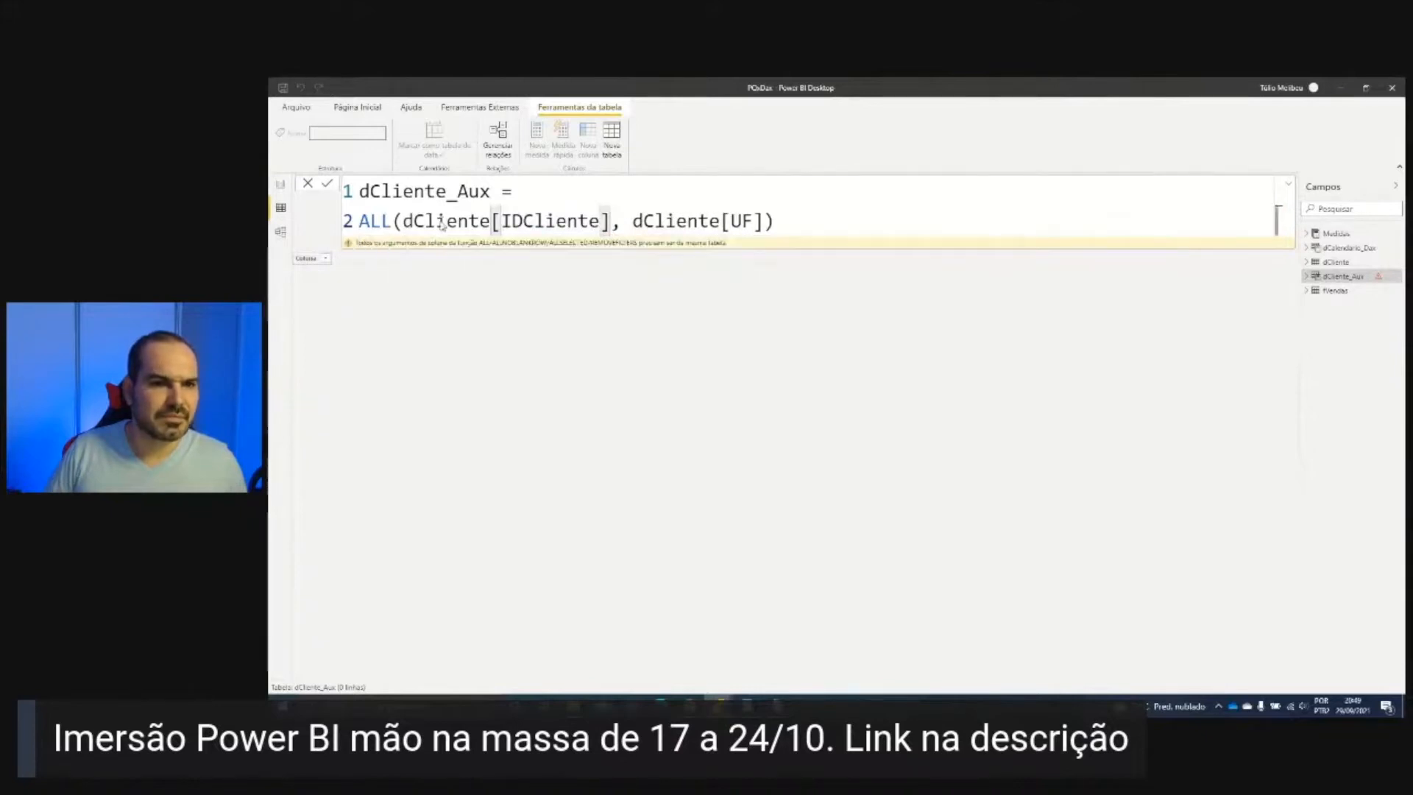
# Step: Set the dCliente–fVendas relationship in the model to one-to-many (1:*) cardinality with a single cross-filter direction
pyautogui.click(280, 231)
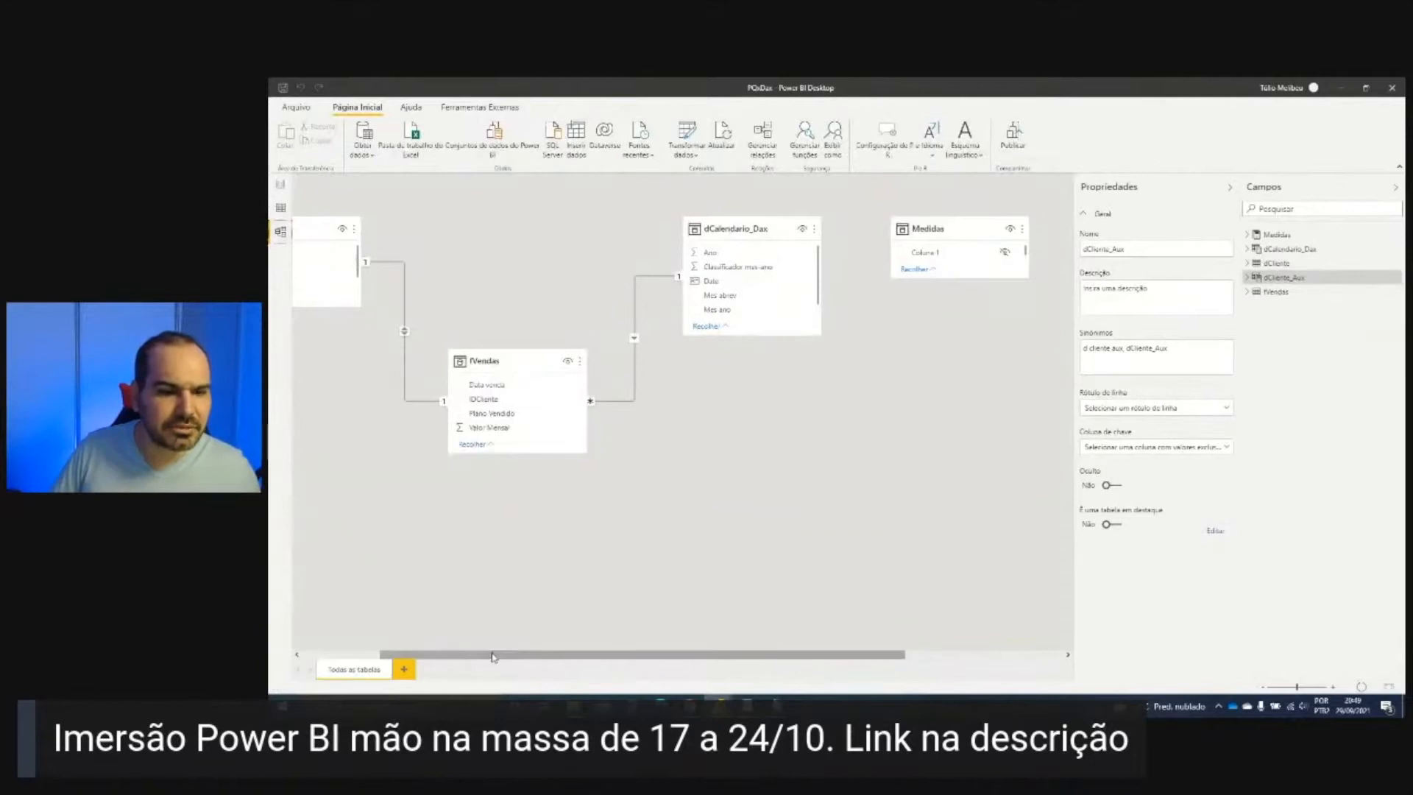
pyautogui.moveTo(500, 654); pyautogui.dragTo(424, 654)
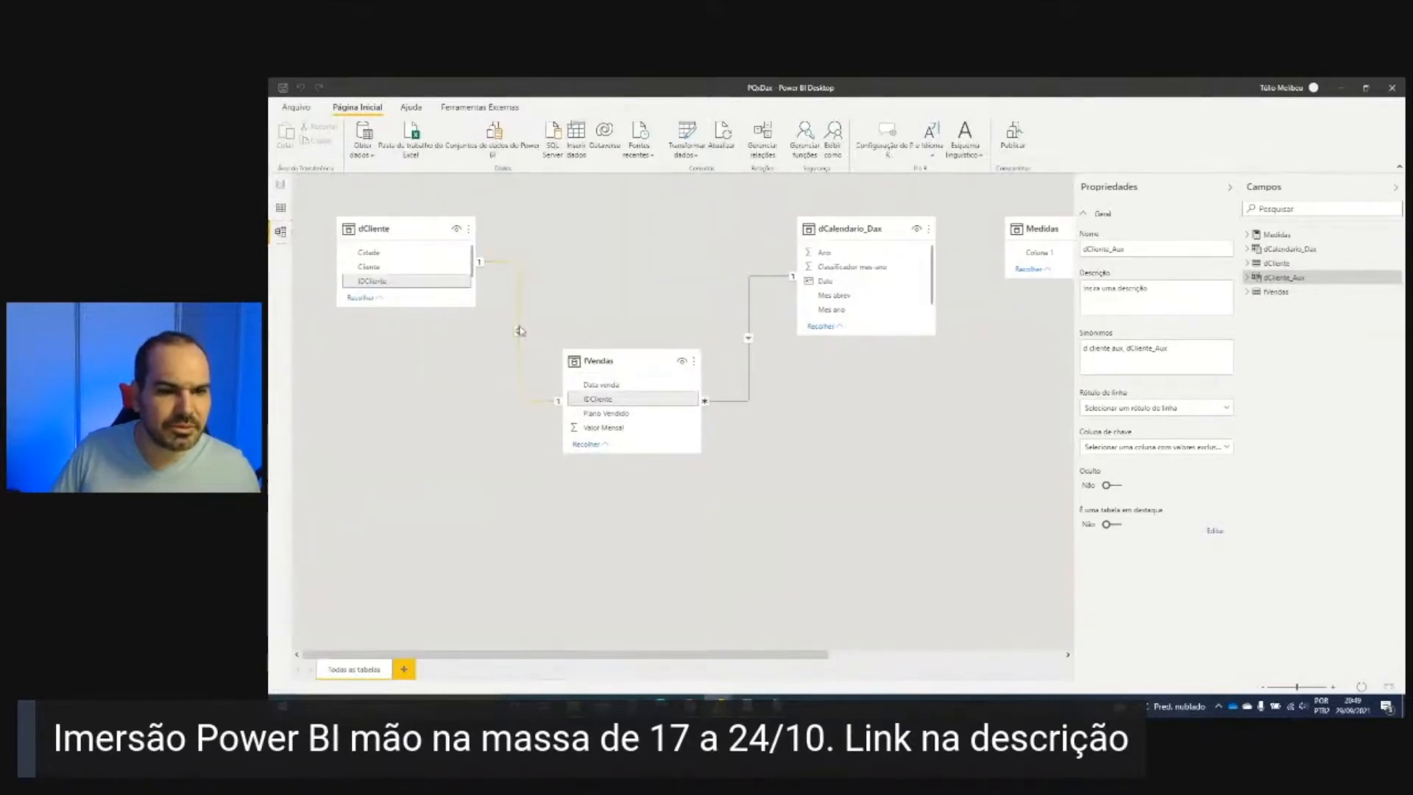
pyautogui.doubleClick(519, 352)
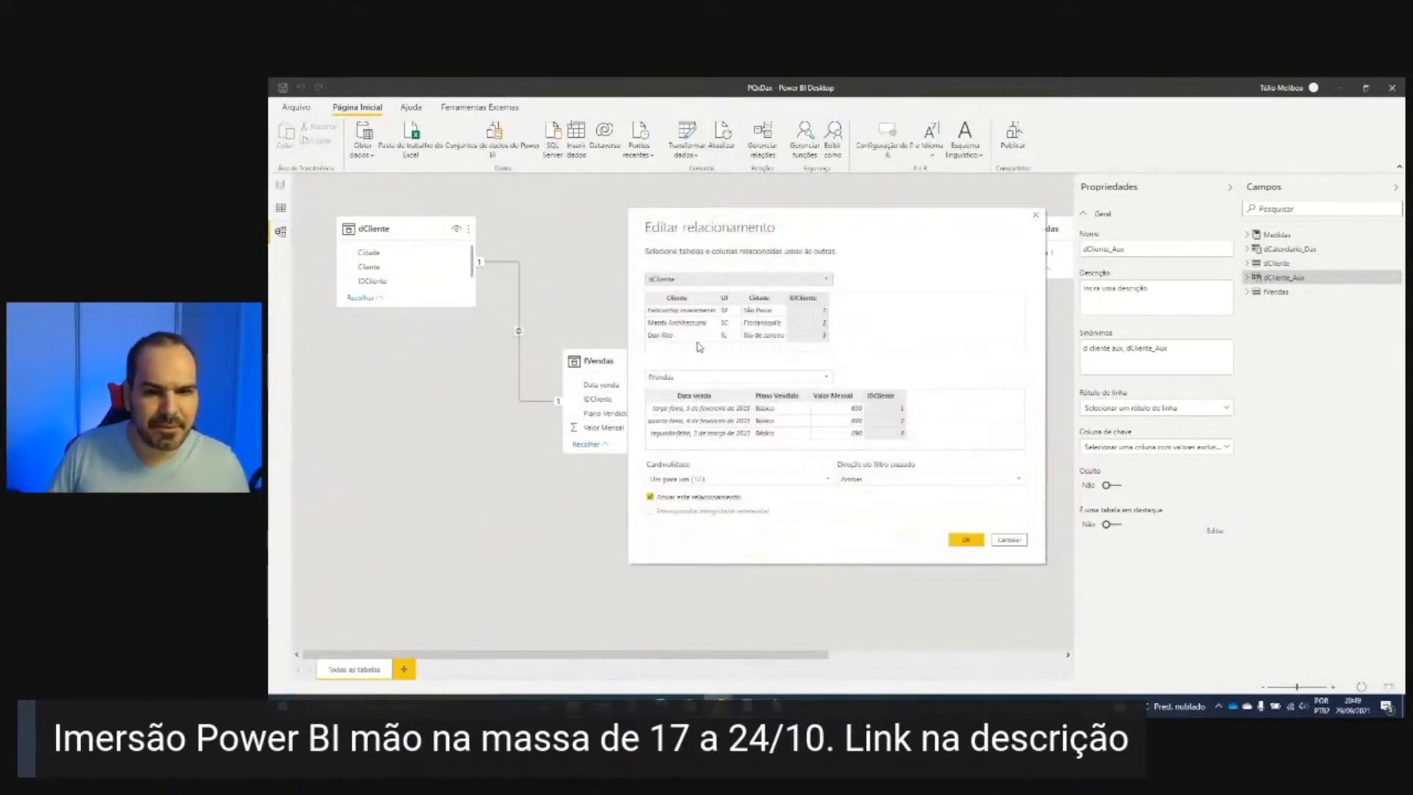
pyautogui.click(690, 480)
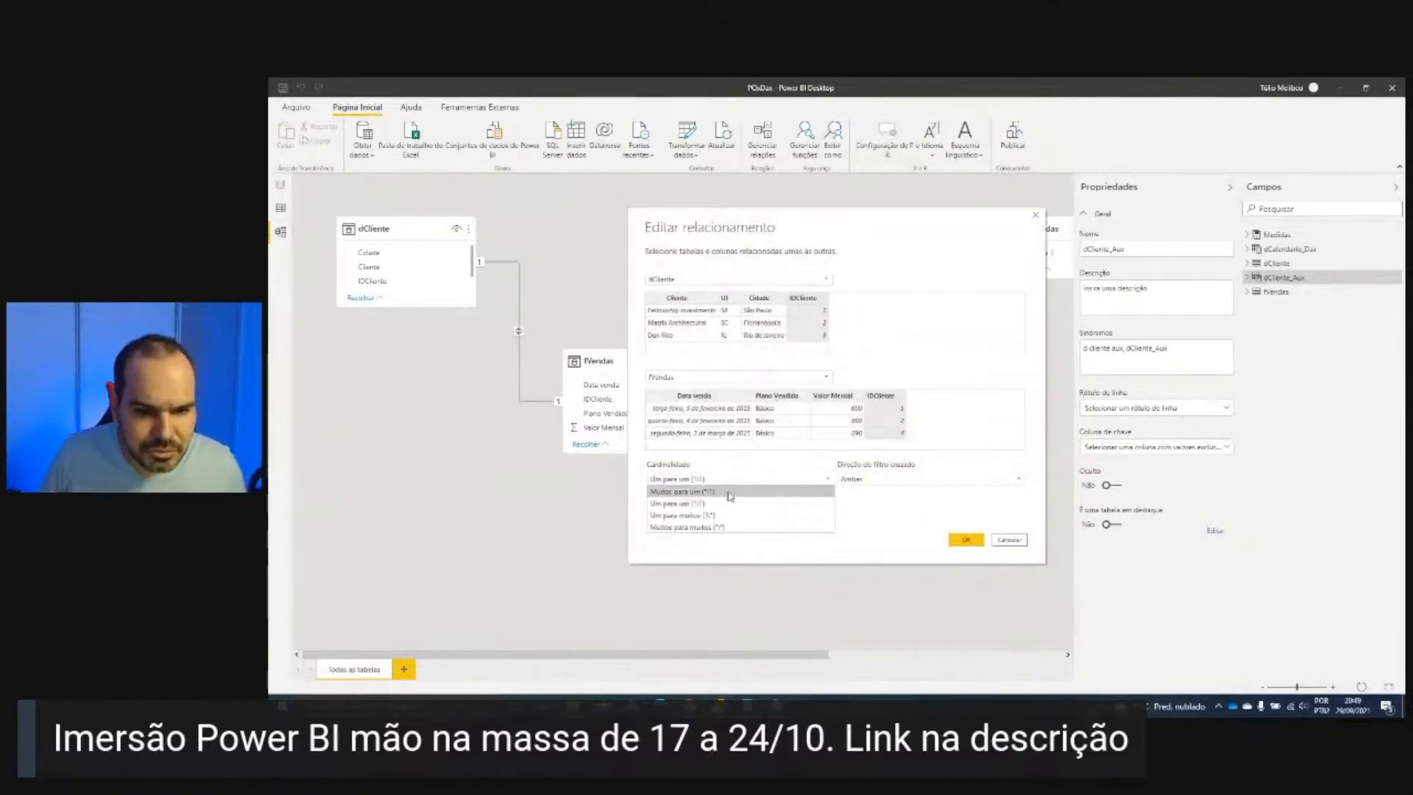
pyautogui.click(728, 506)
pyautogui.click(880, 480)
pyautogui.click(877, 492)
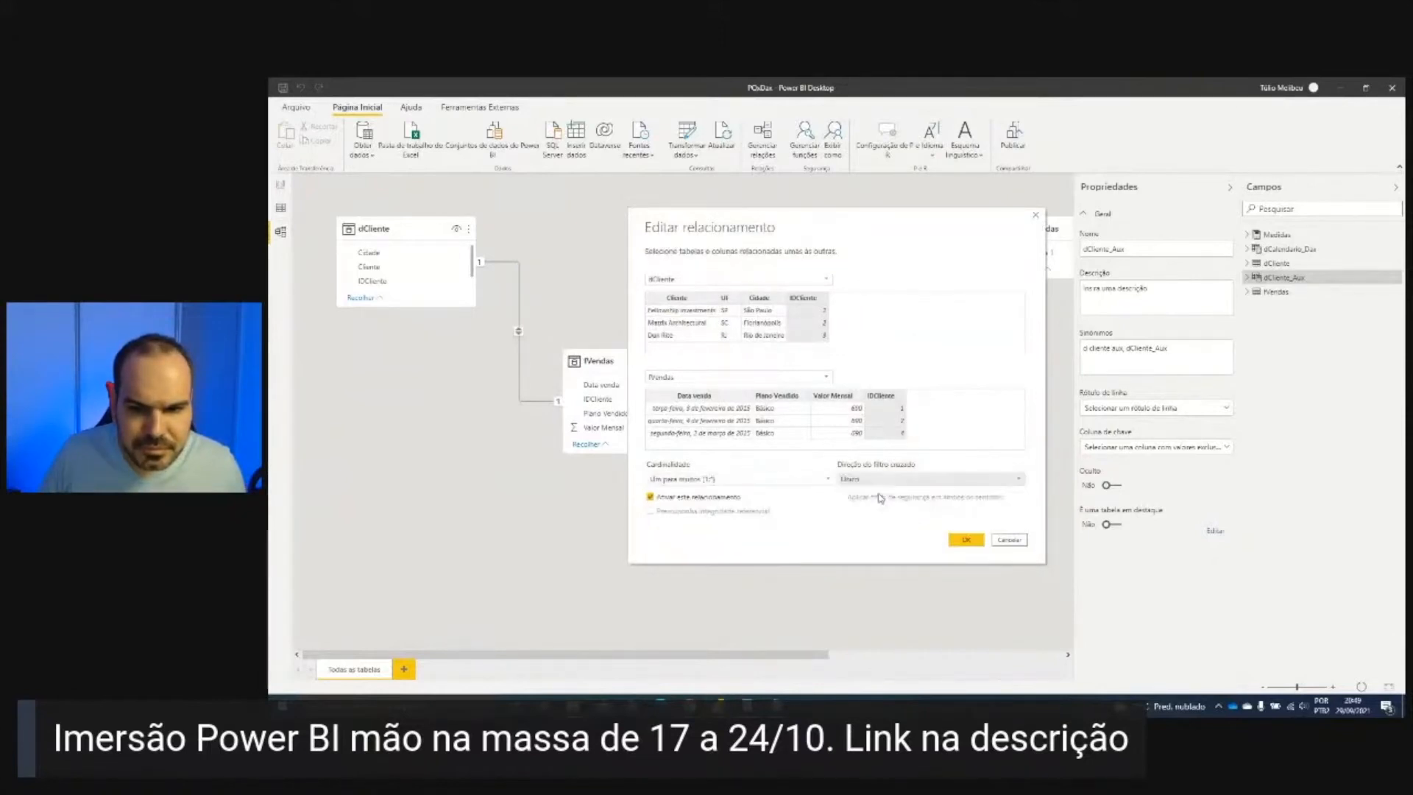
pyautogui.click(972, 540)
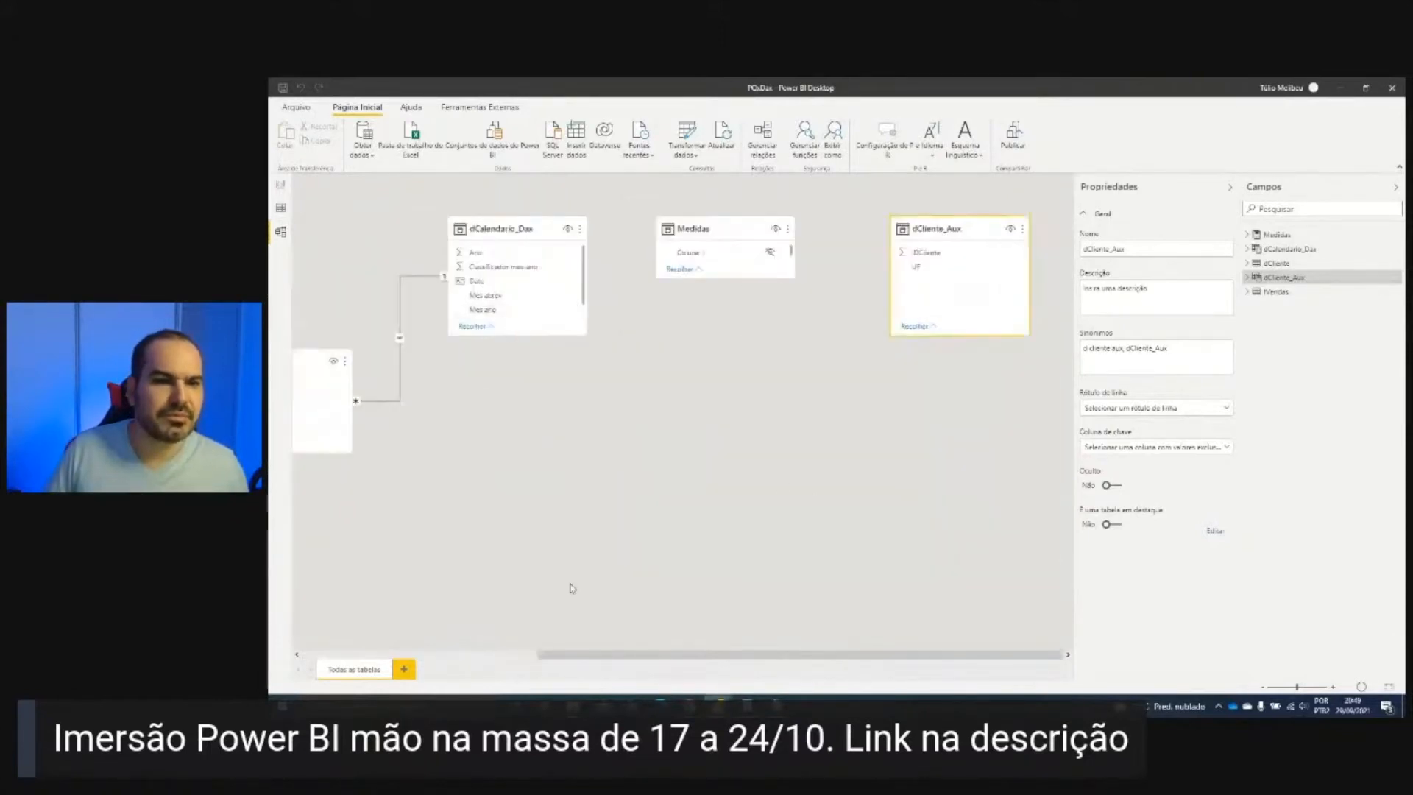
pyautogui.moveTo(604, 656); pyautogui.dragTo(356, 639)
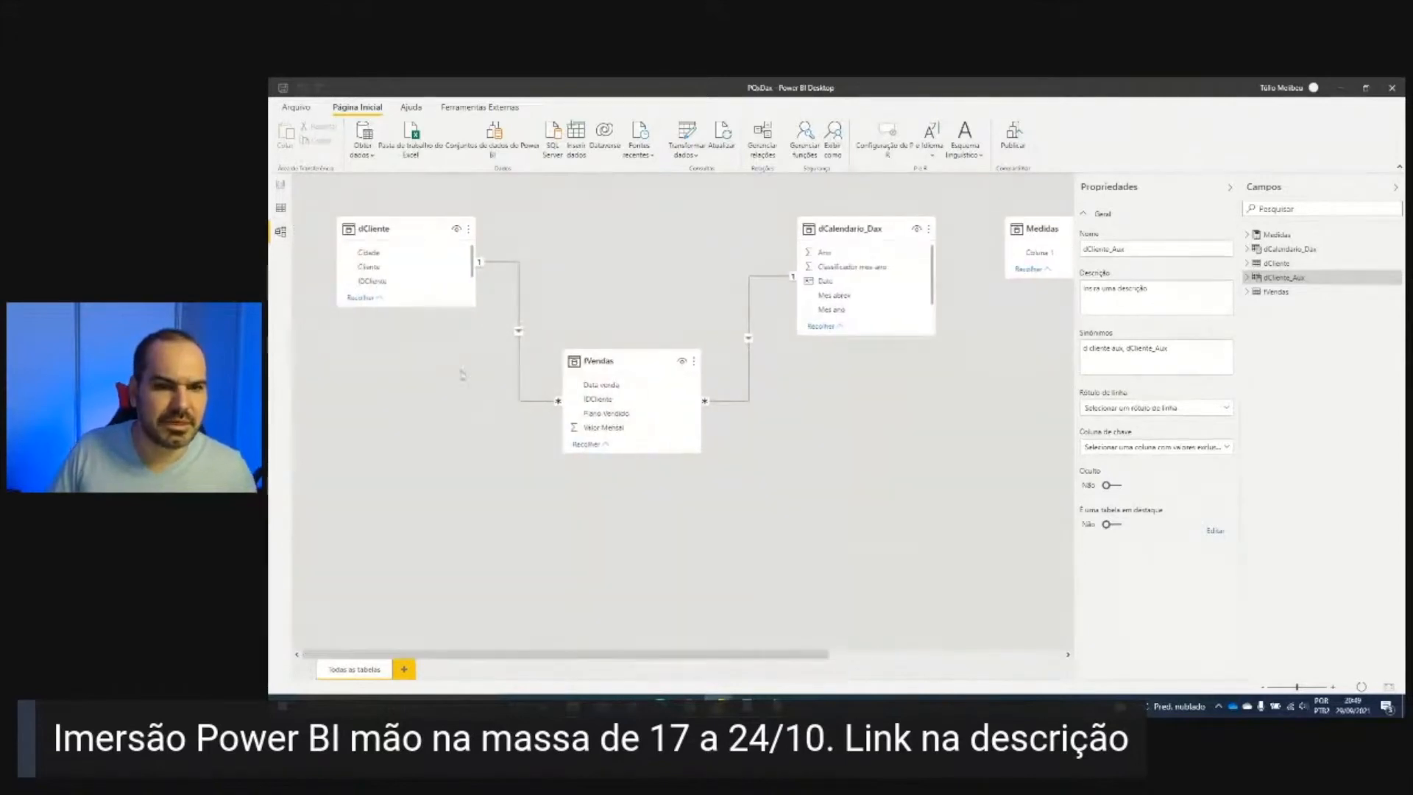
# Step: Comment out the ALL line in the dCliente_Aux table formula
pyautogui.click(281, 209)
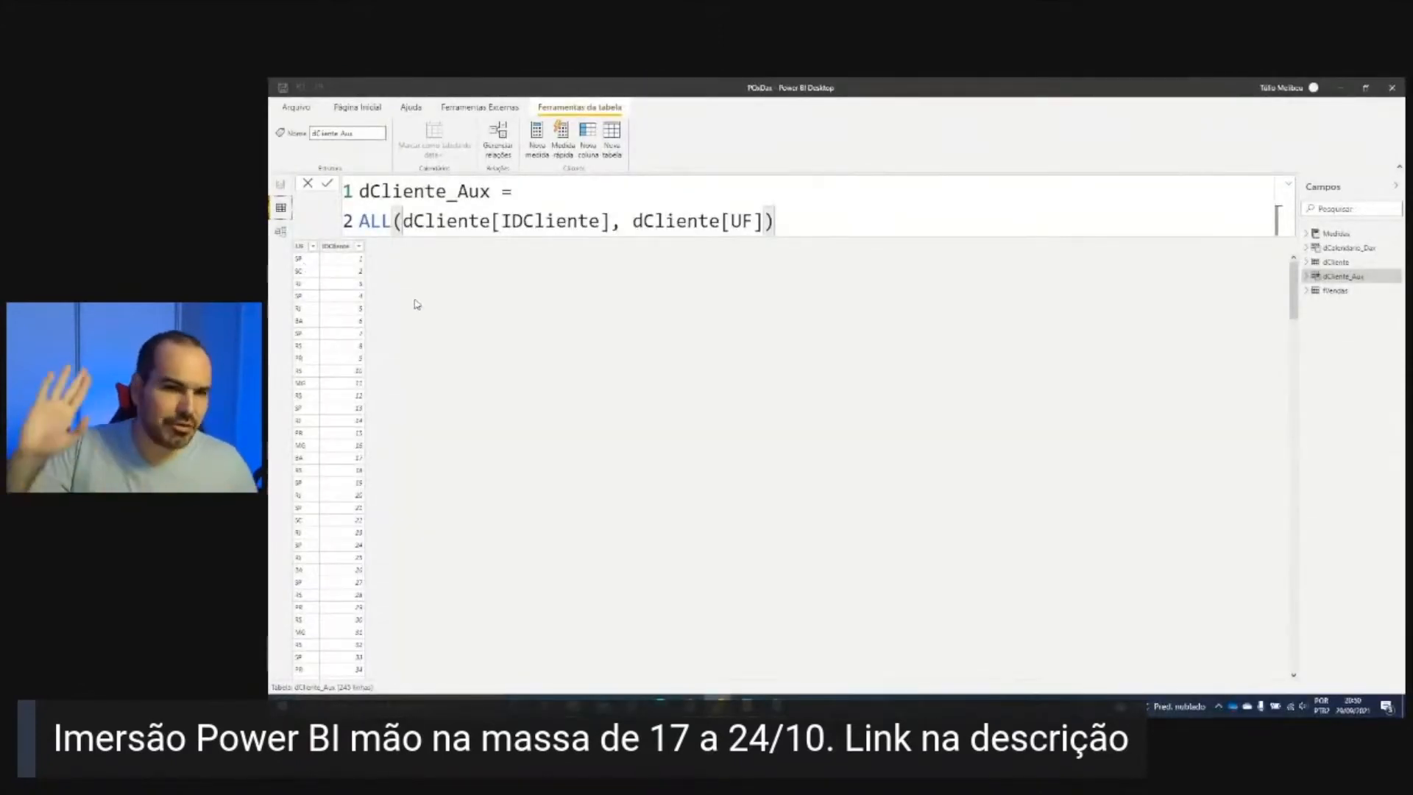
pyautogui.click(369, 221)
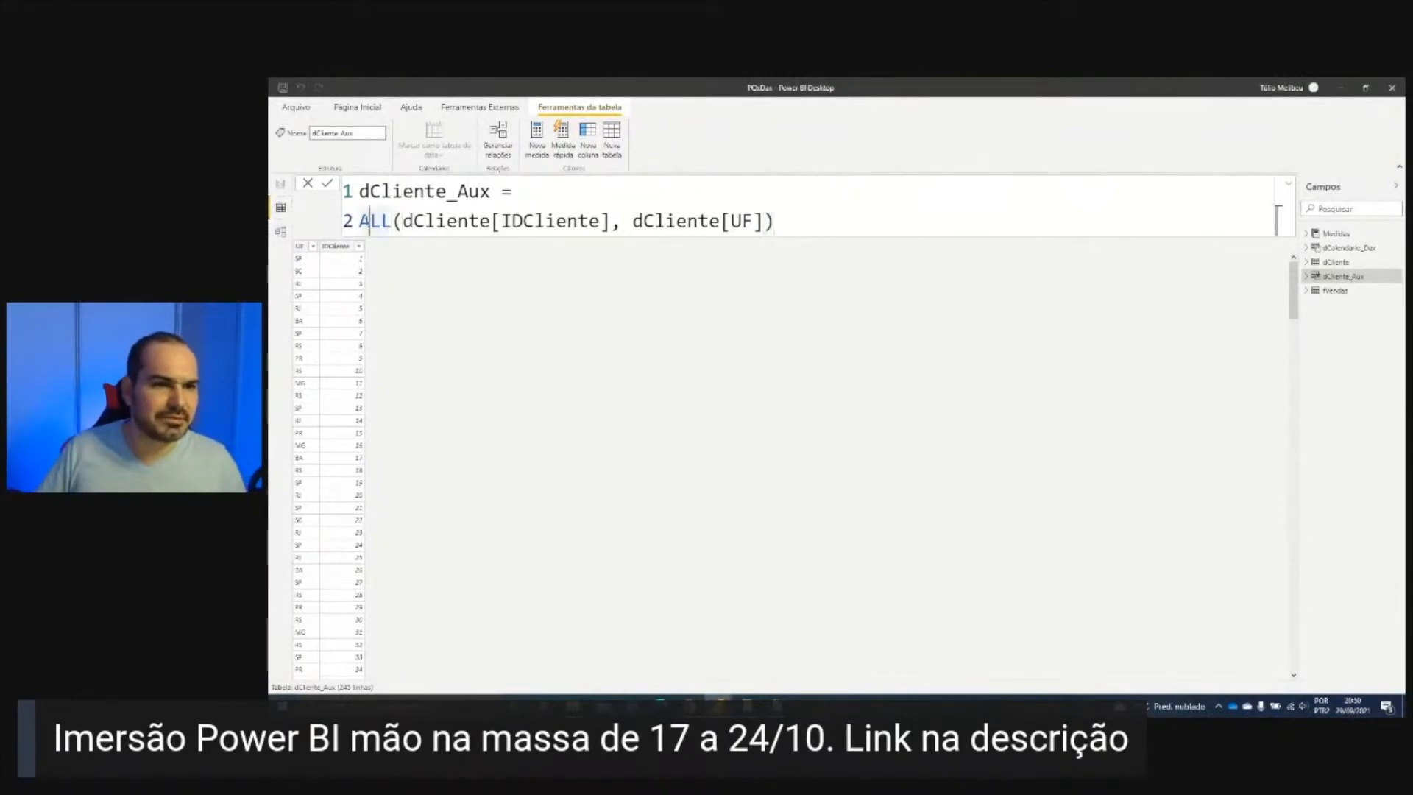
pyautogui.write('--')
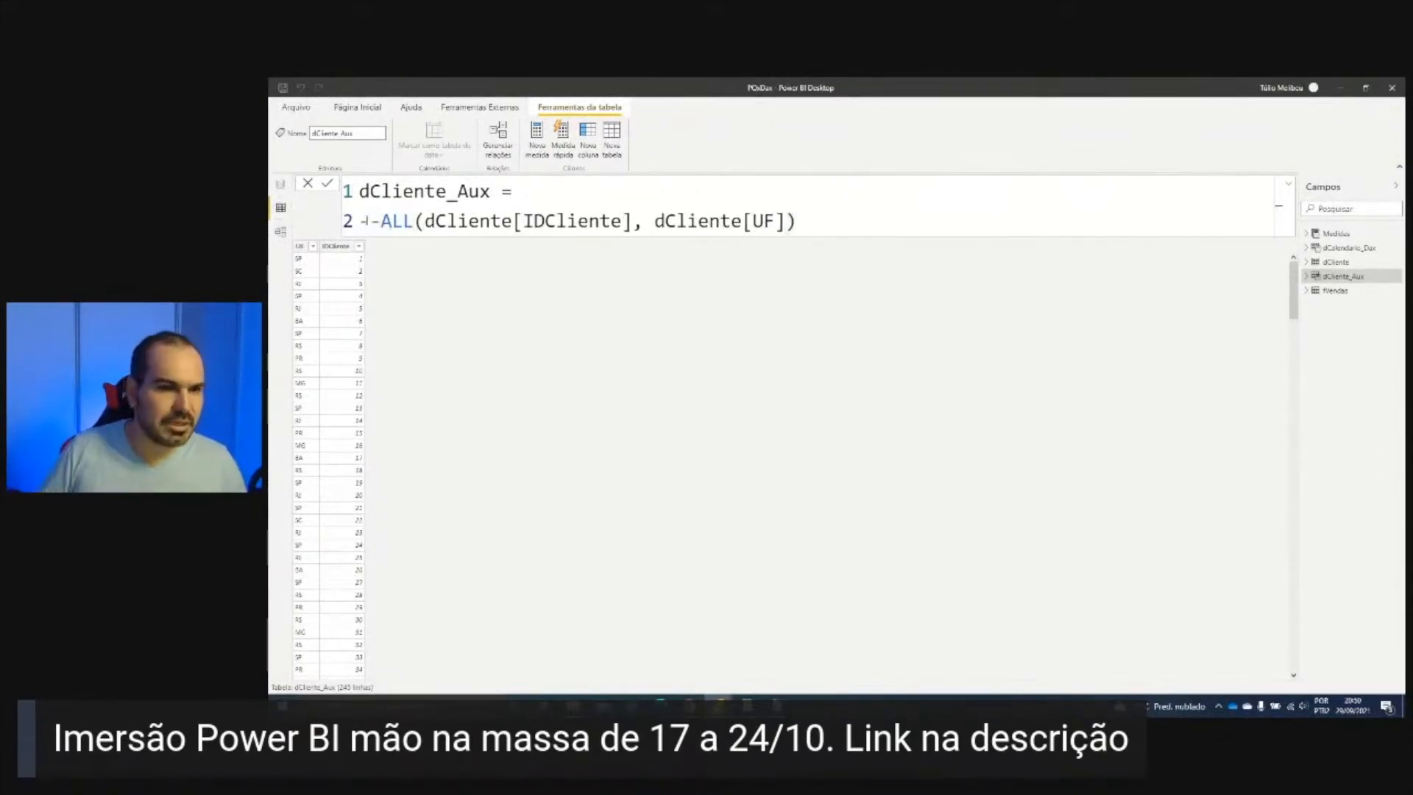
# Step: Add the table constructor {("Média", 9999999)} below the commented ALL line in the dCliente_Aux formula, and commit it
pyautogui.click(832, 223)
pyautogui.hotkey('shift', 'Return')
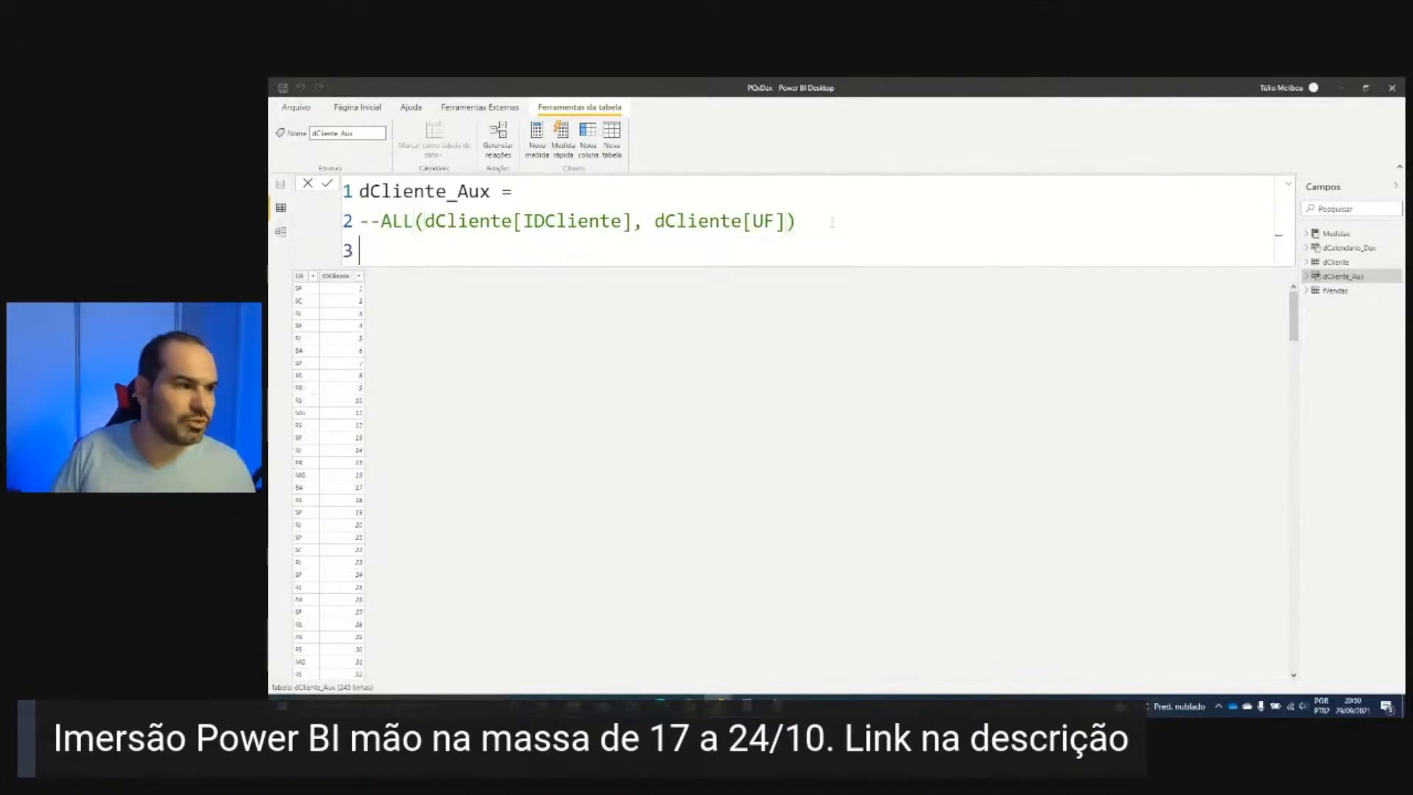
pyautogui.write('{("Médi')
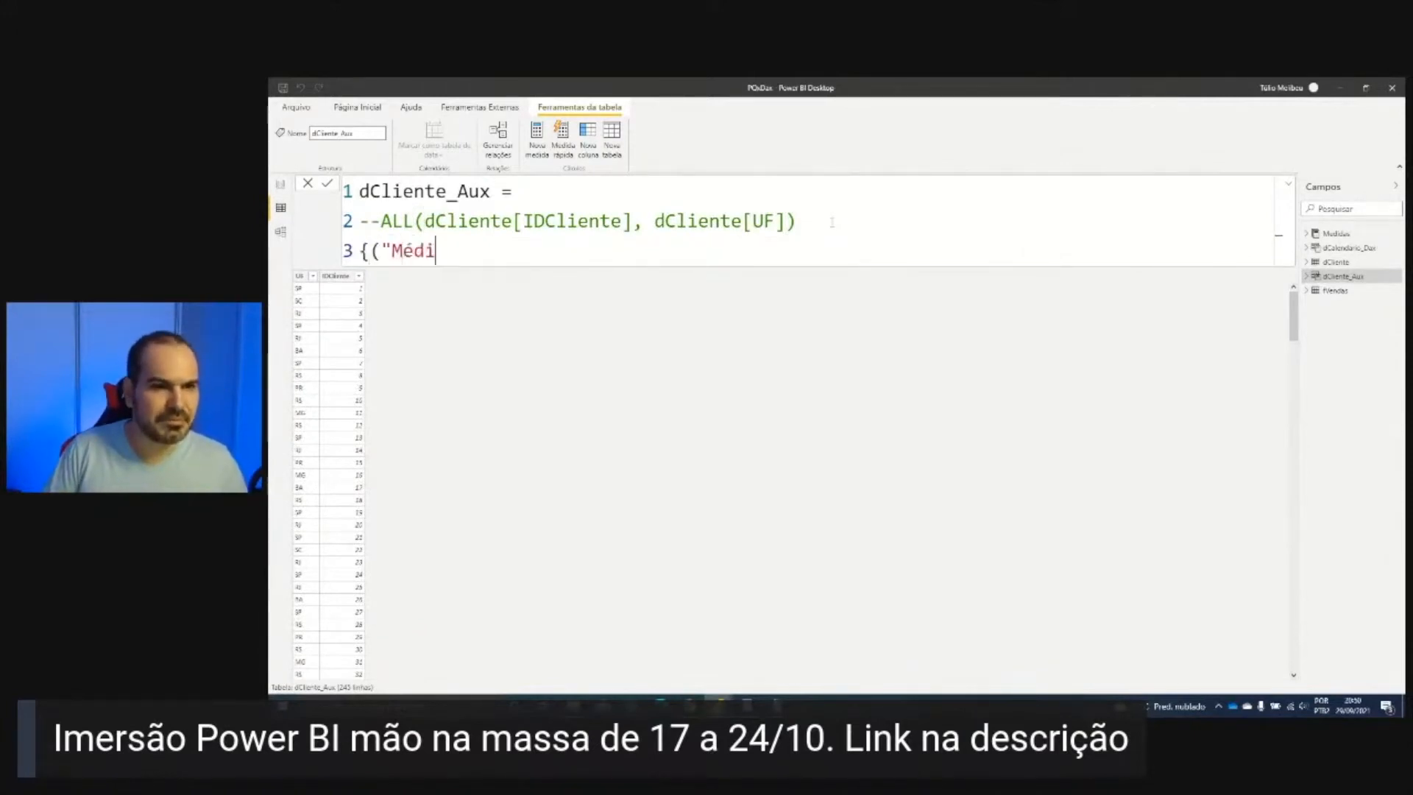
pyautogui.write('a", 99')
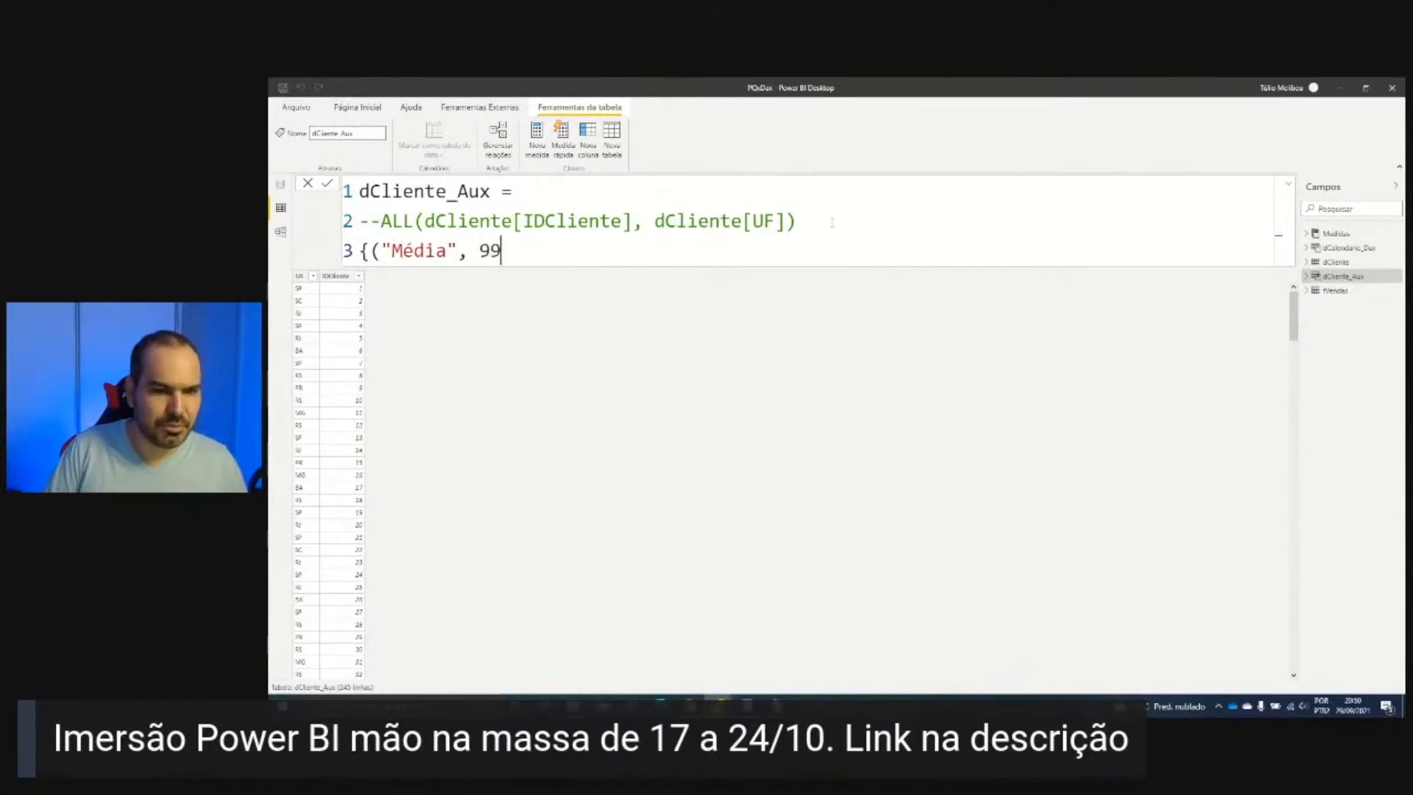
pyautogui.write('99999)')
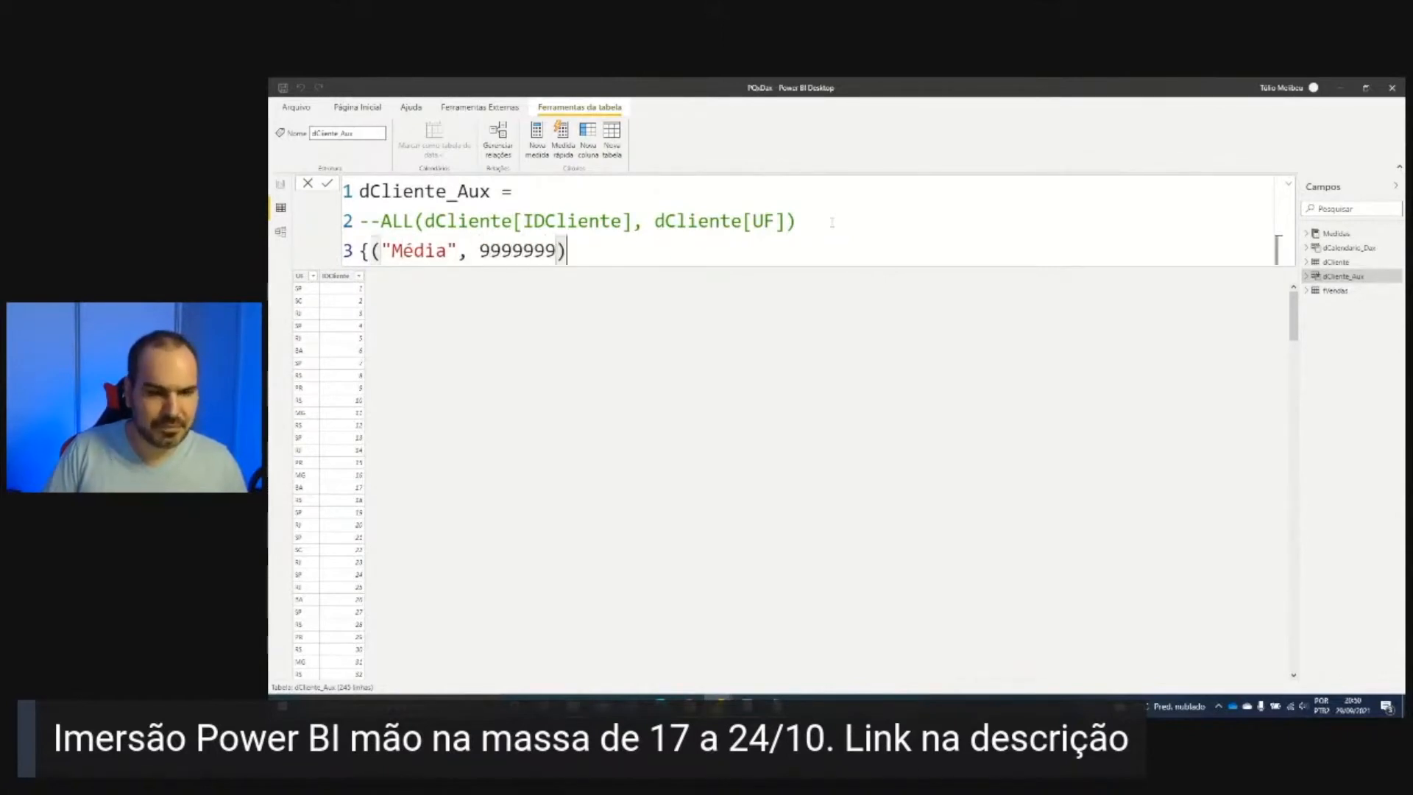
pyautogui.write('}')
pyautogui.press('Return')
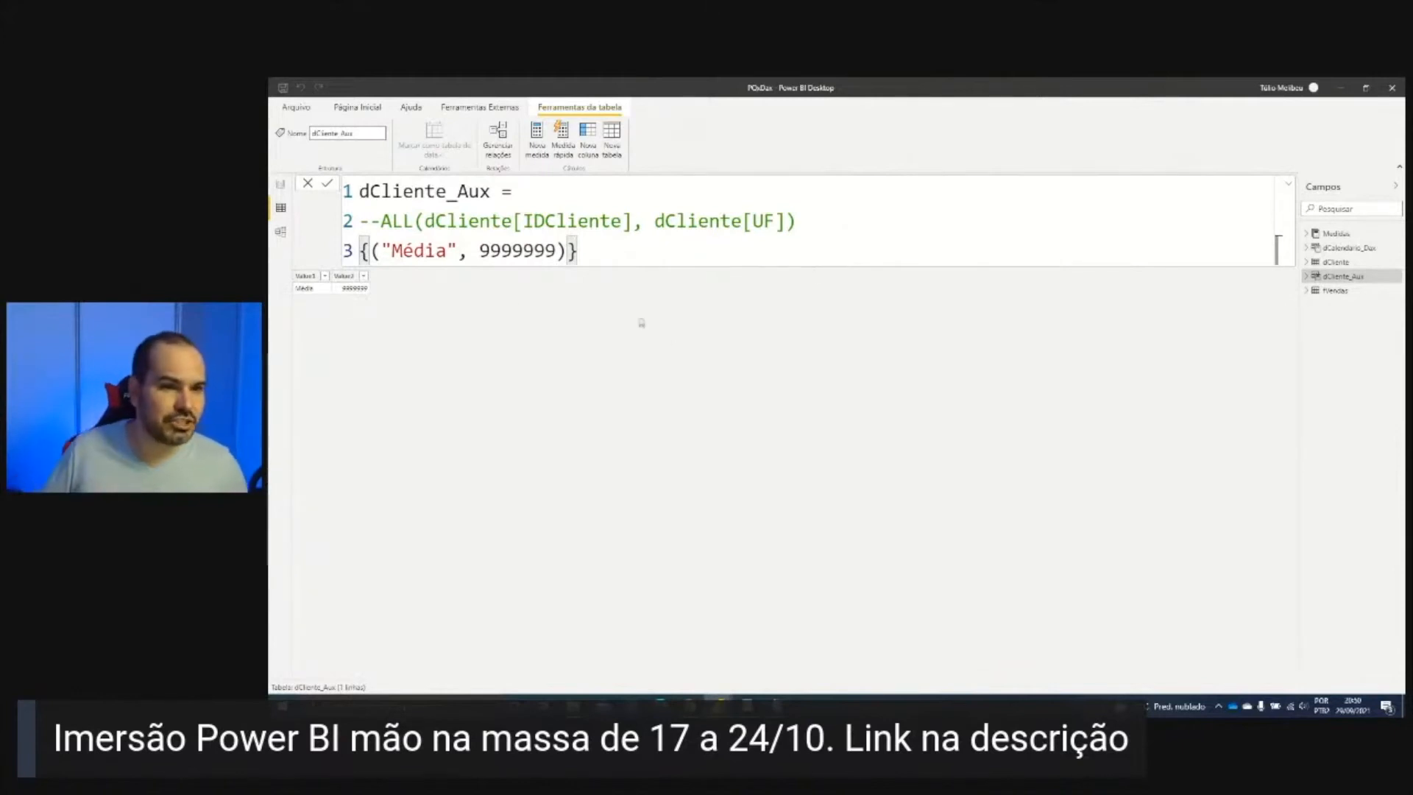
pyautogui.hotkey('ctrl', '1')
pyautogui.click(356, 296)
pyautogui.moveTo(381, 237)
pyautogui.mouseDown()
pyautogui.moveTo(335, 232)
pyautogui.moveTo(465, 317)
pyautogui.moveTo(355, 222)
pyautogui.mouseUp()
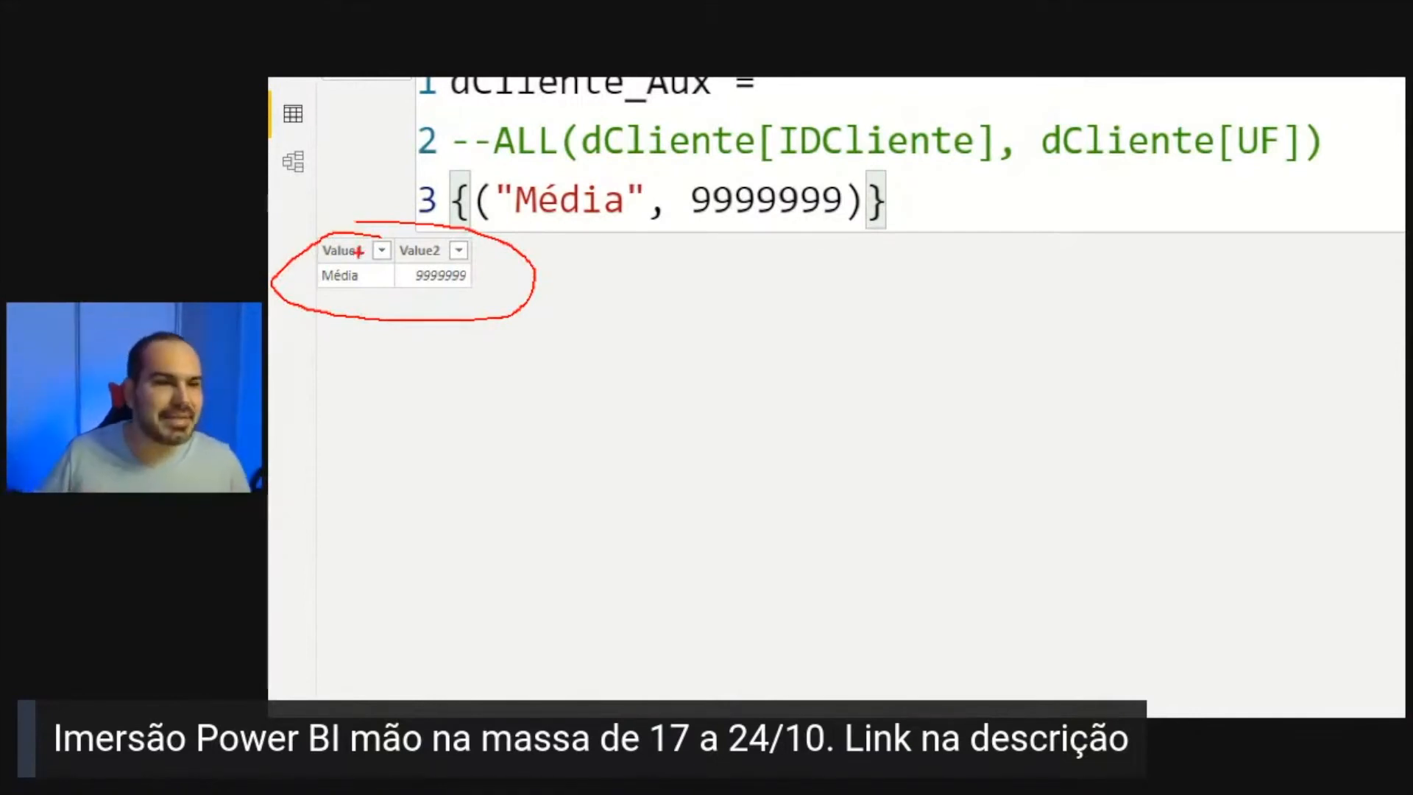
pyautogui.press('Escape')
# Step: Comment out the "Média" constructor line, reactivate the ALL line in the dCliente_Aux formula, and commit it
pyautogui.write('--')
pyautogui.press('Up')
pyautogui.press('BackSpace')
pyautogui.press('BackSpace')
pyautogui.press('Escape')
pyautogui.press('Return')
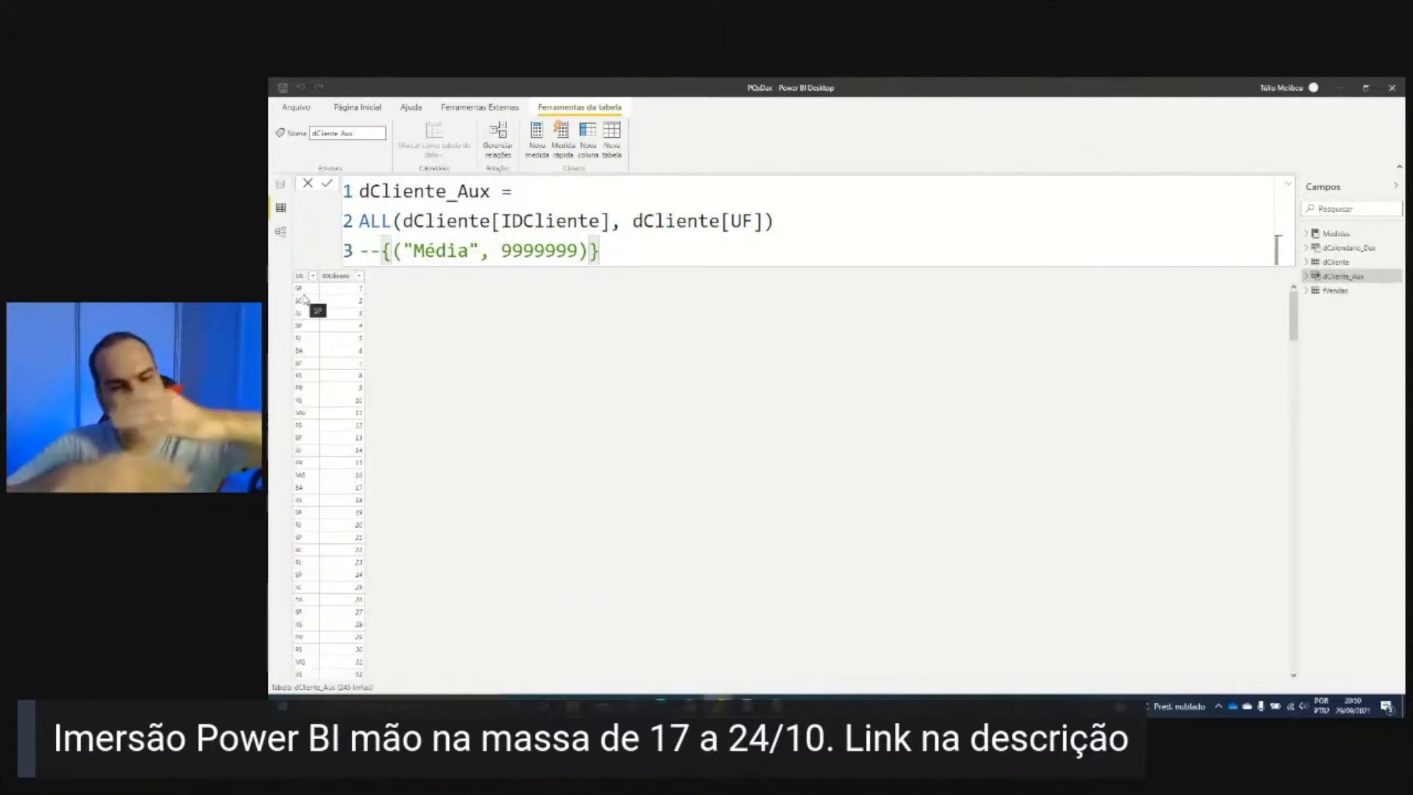
# Step: Open a UNION above the ALL line and make the indented ALL(dCliente[IDCliente], dCliente[UF]) its first table argument
pyautogui.click(364, 228)
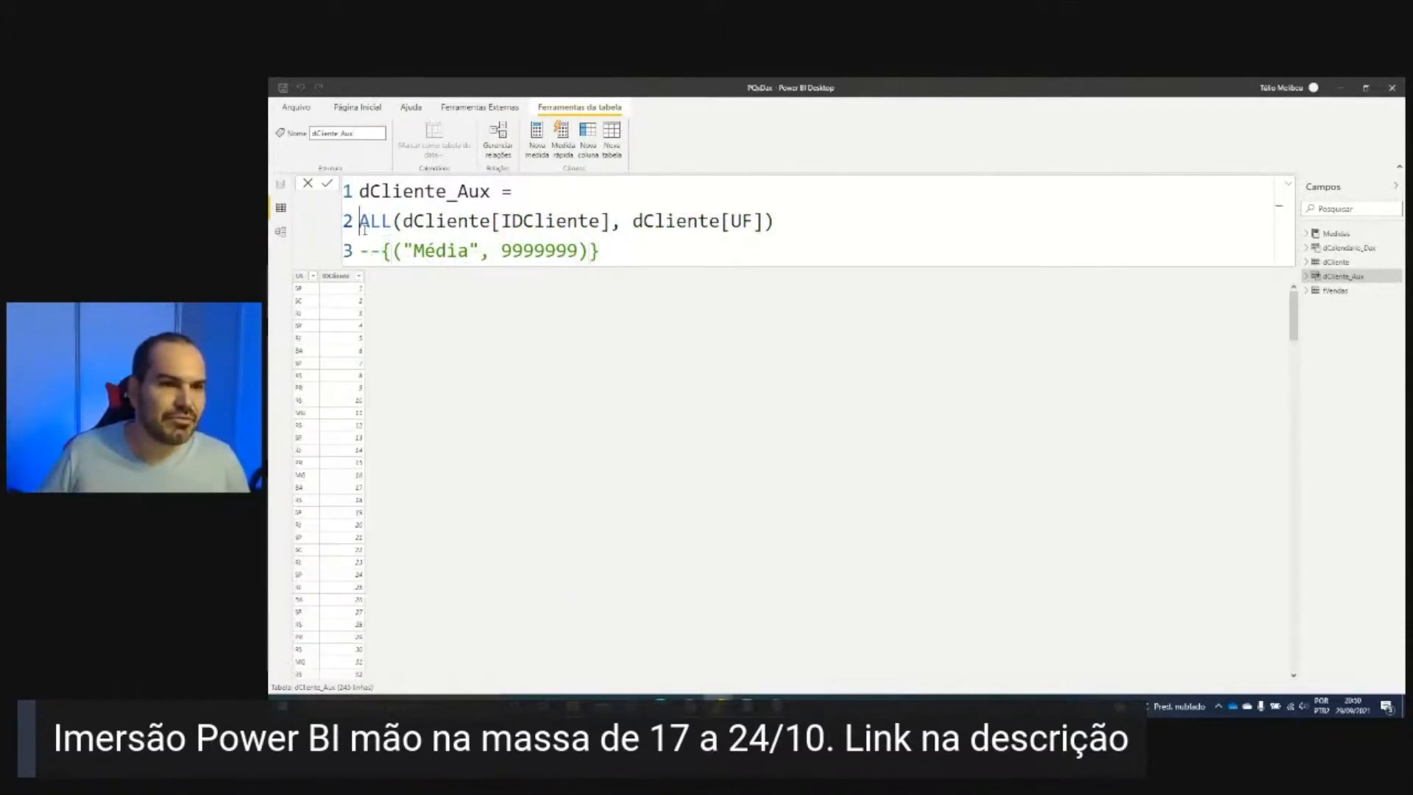
pyautogui.press('Return')
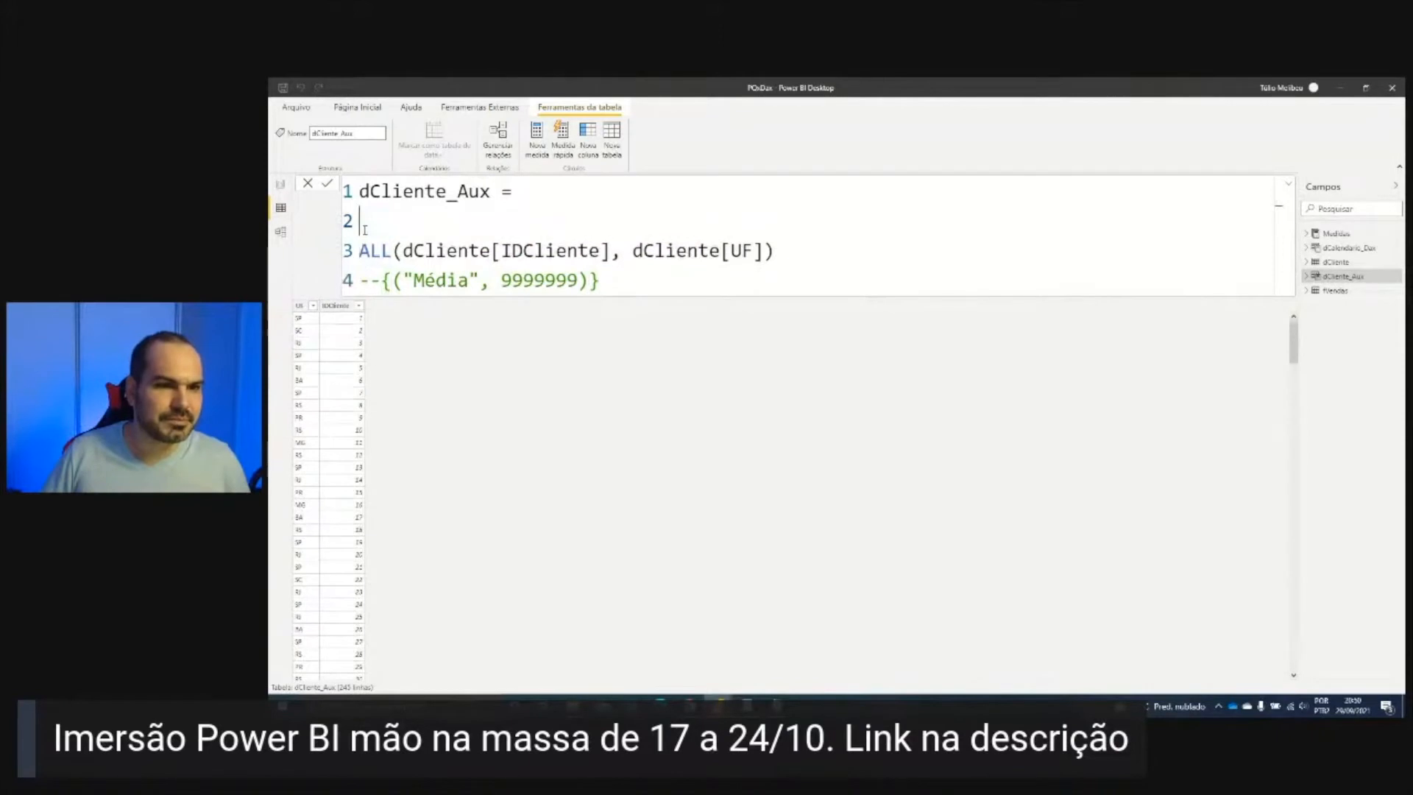
pyautogui.write('UNION(')
pyautogui.press('Escape')
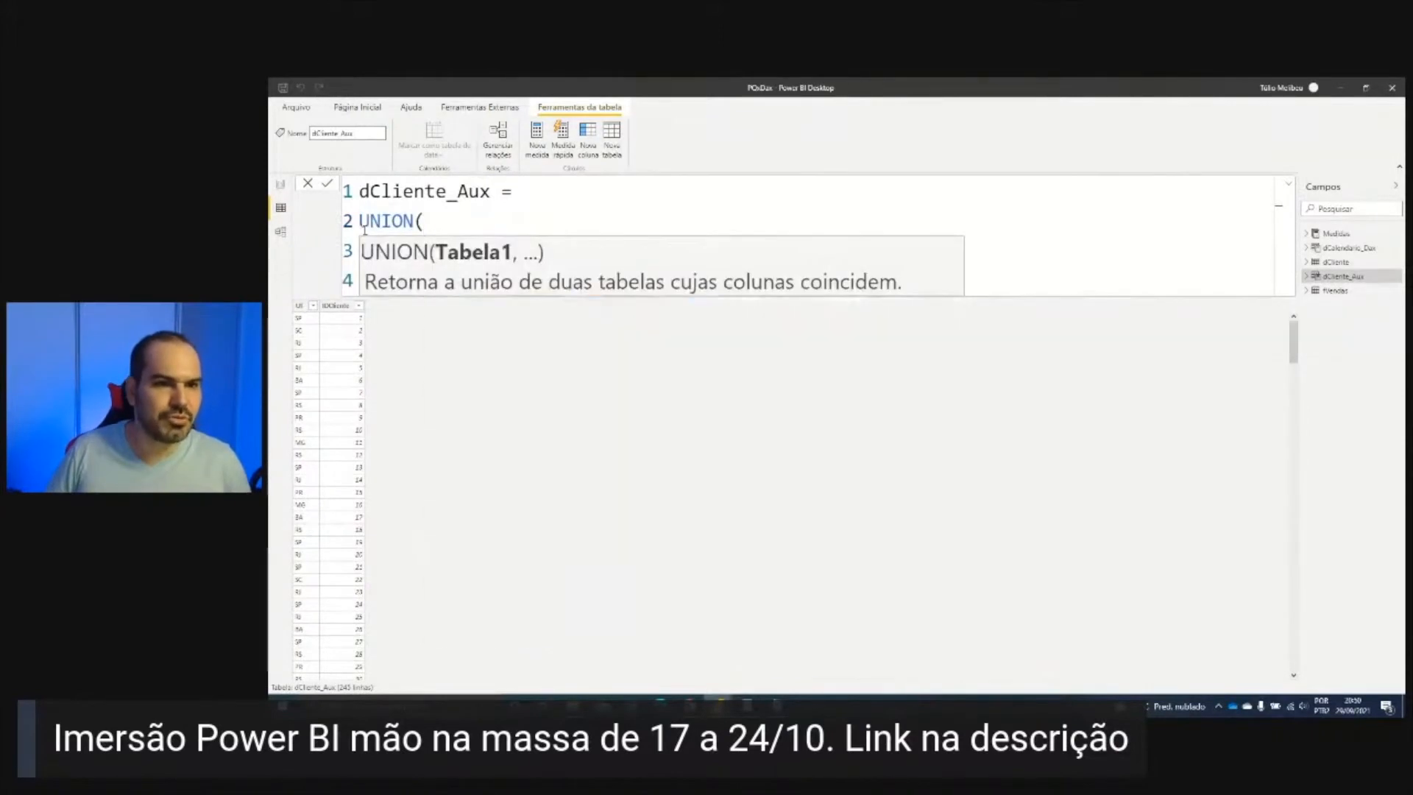
pyautogui.press('Down')
pyautogui.press('Left')
pyautogui.press('Left')
pyautogui.press('Left')
pyautogui.press('Left')
pyautogui.press('Left')
pyautogui.press('Left')
pyautogui.press('Tab')
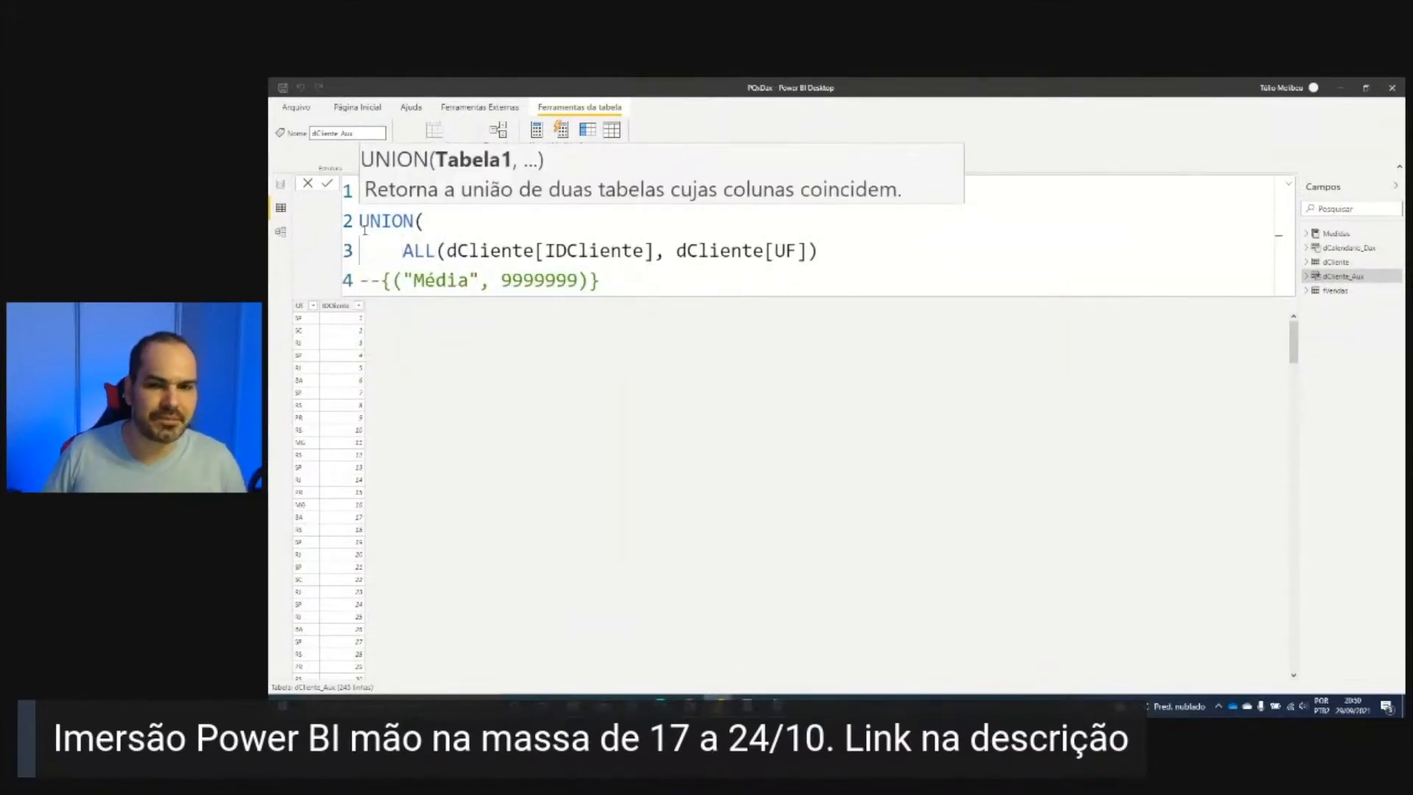
pyautogui.write(',')
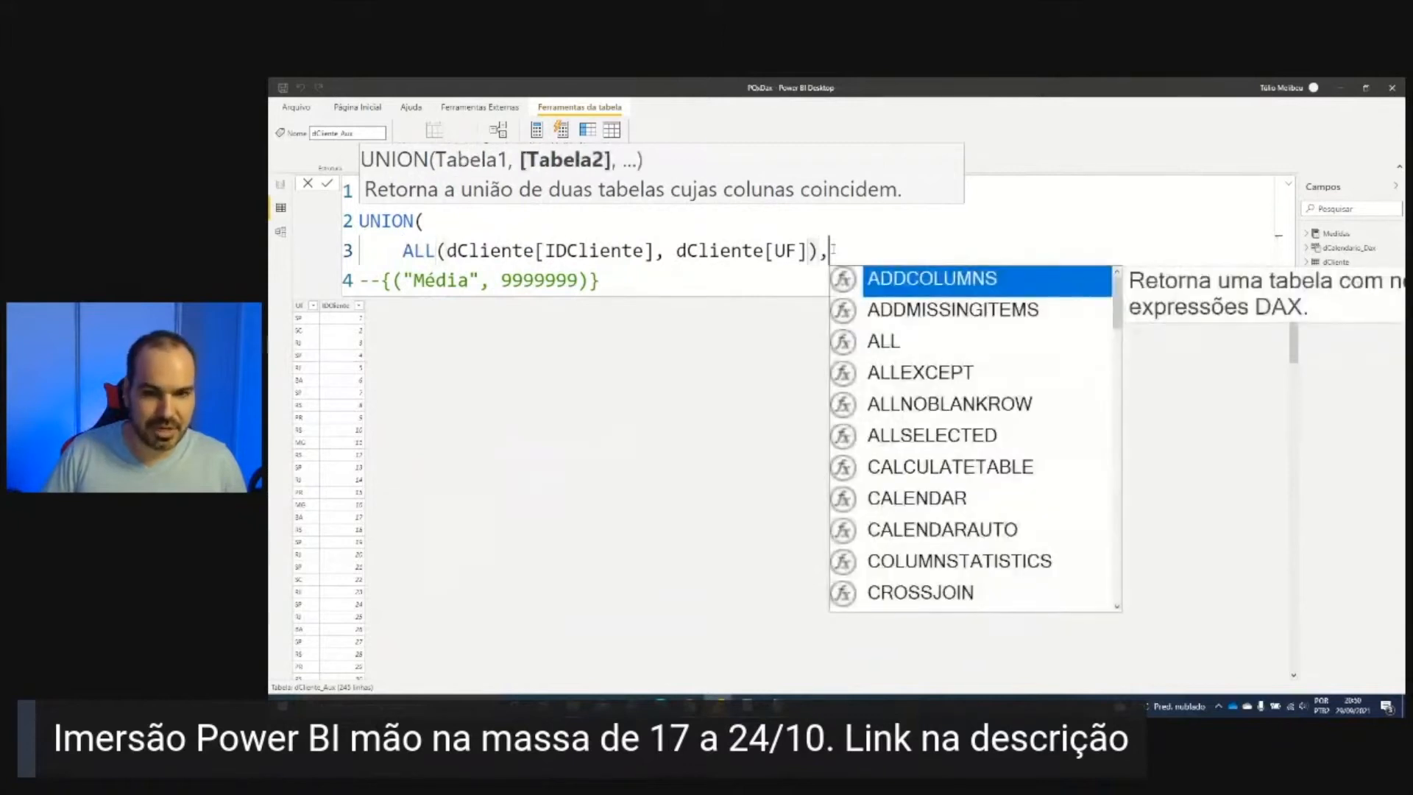
# Step: Uncomment and indent {("Média", 9999999)} as the second UNION table, close the function on its own line, and commit the formula
pyautogui.press('Escape')
pyautogui.press('Down')
pyautogui.press('Home')
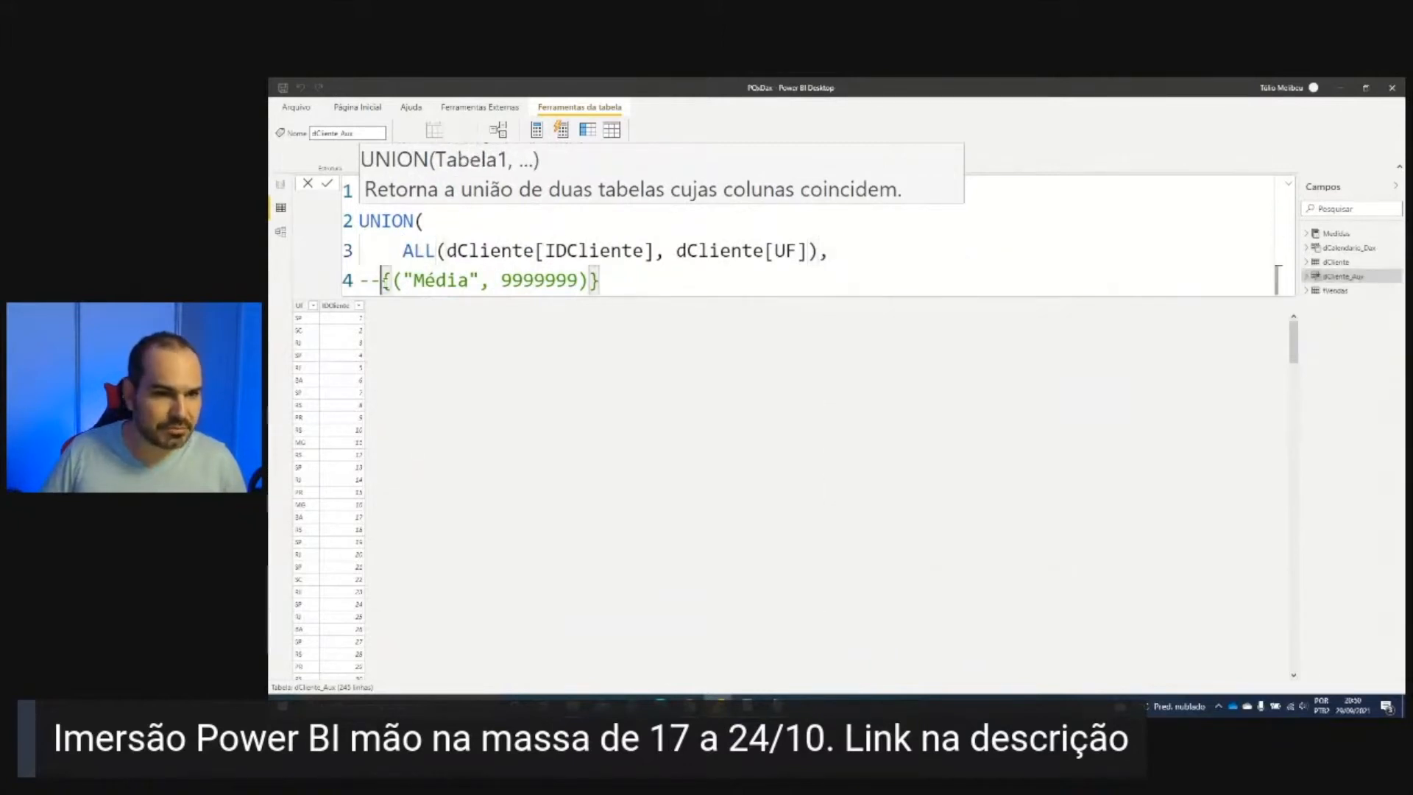
pyautogui.press('Delete')
pyautogui.press('Delete')
pyautogui.press('Escape')
pyautogui.press('Tab')
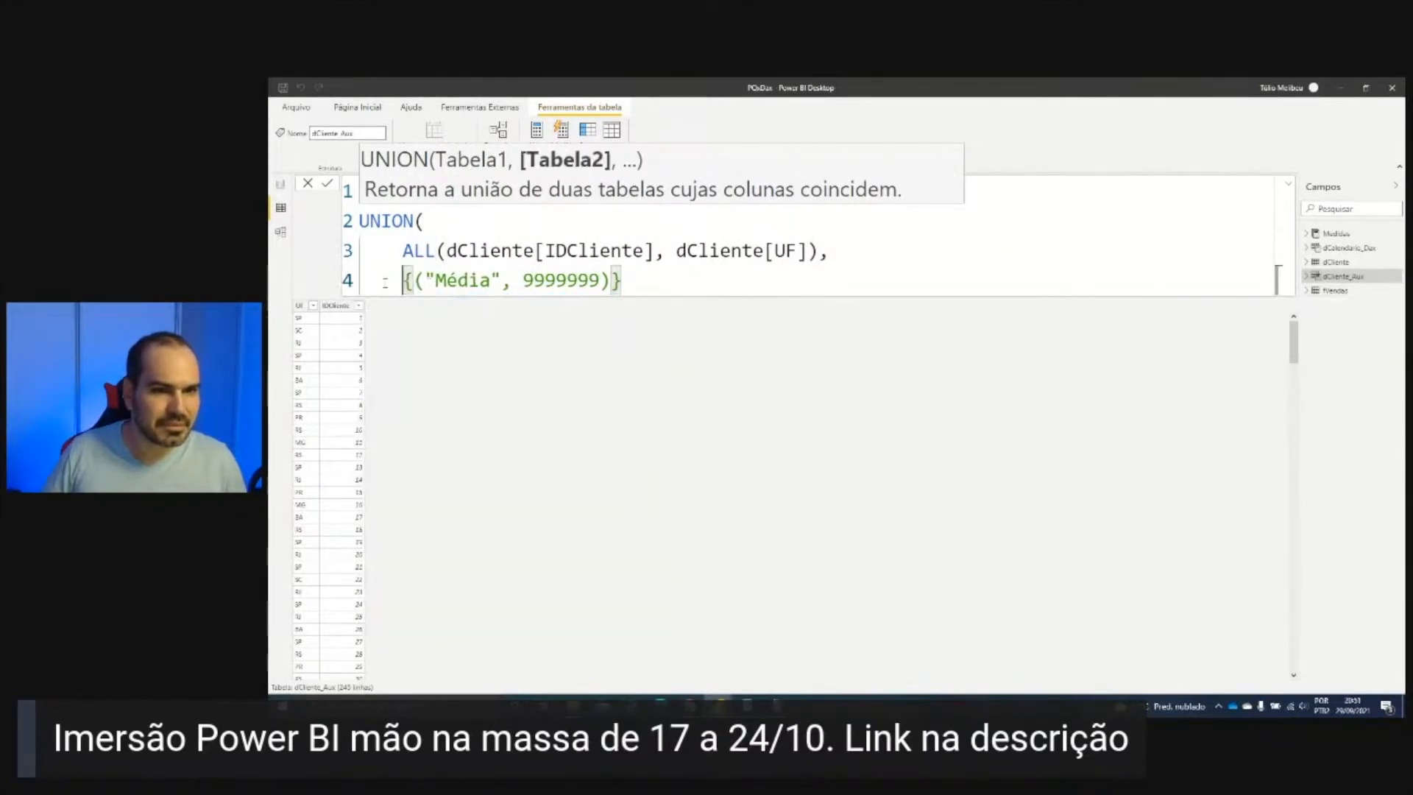
pyautogui.press('Return')
pyautogui.press('BackSpace')
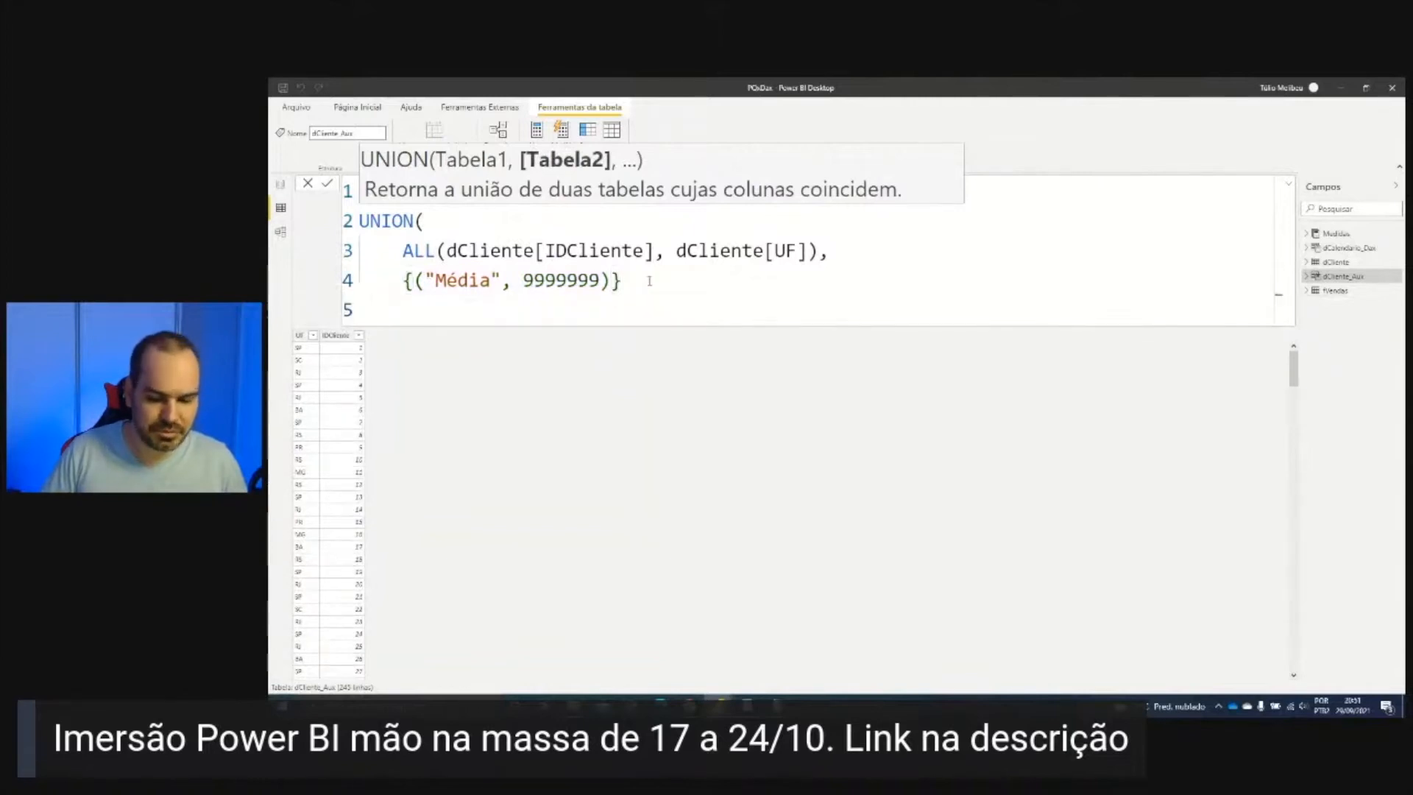
pyautogui.write(')')
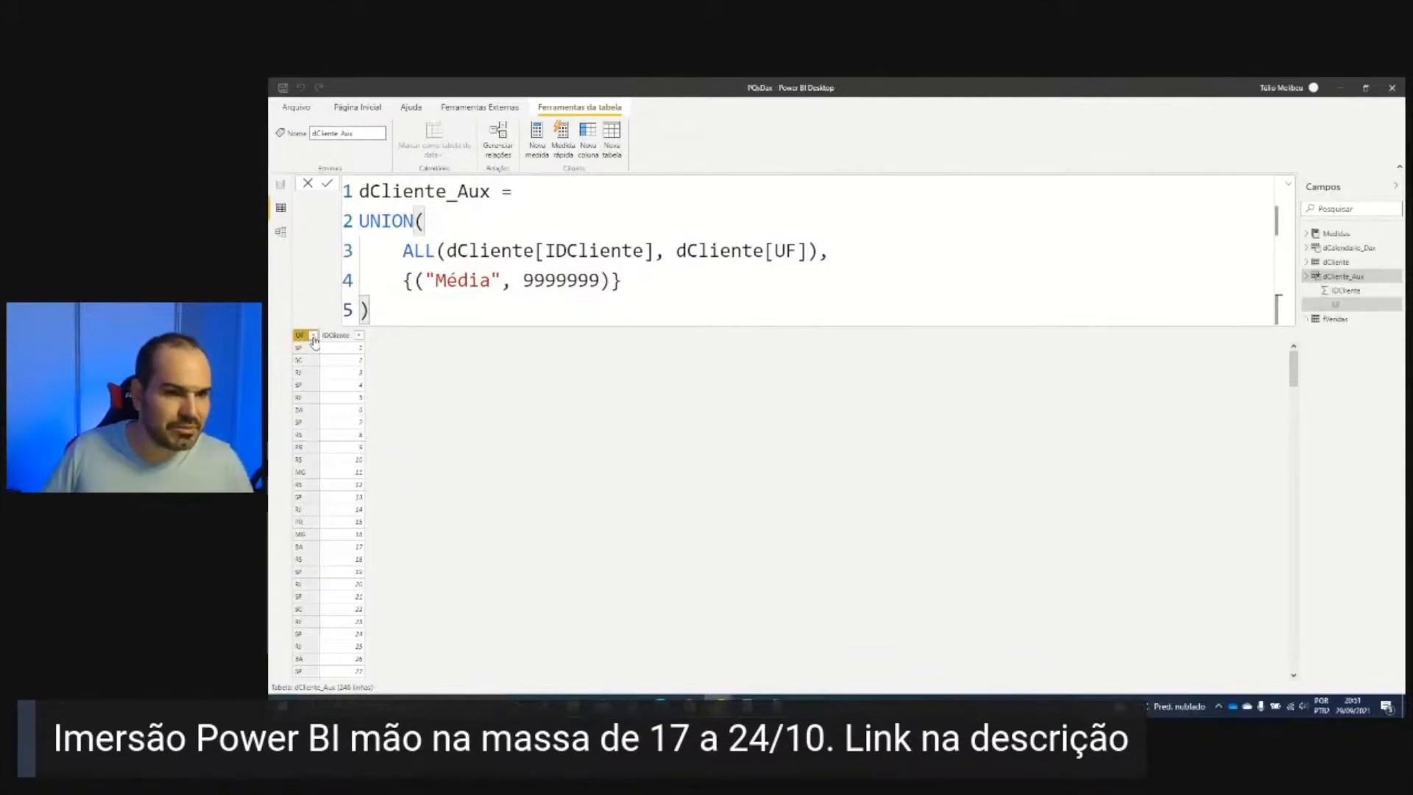
# Step: Check the filter value lists of the UF and IDCliente columns in dCliente_Aux for the added "Média" row
pyautogui.click(312, 336)
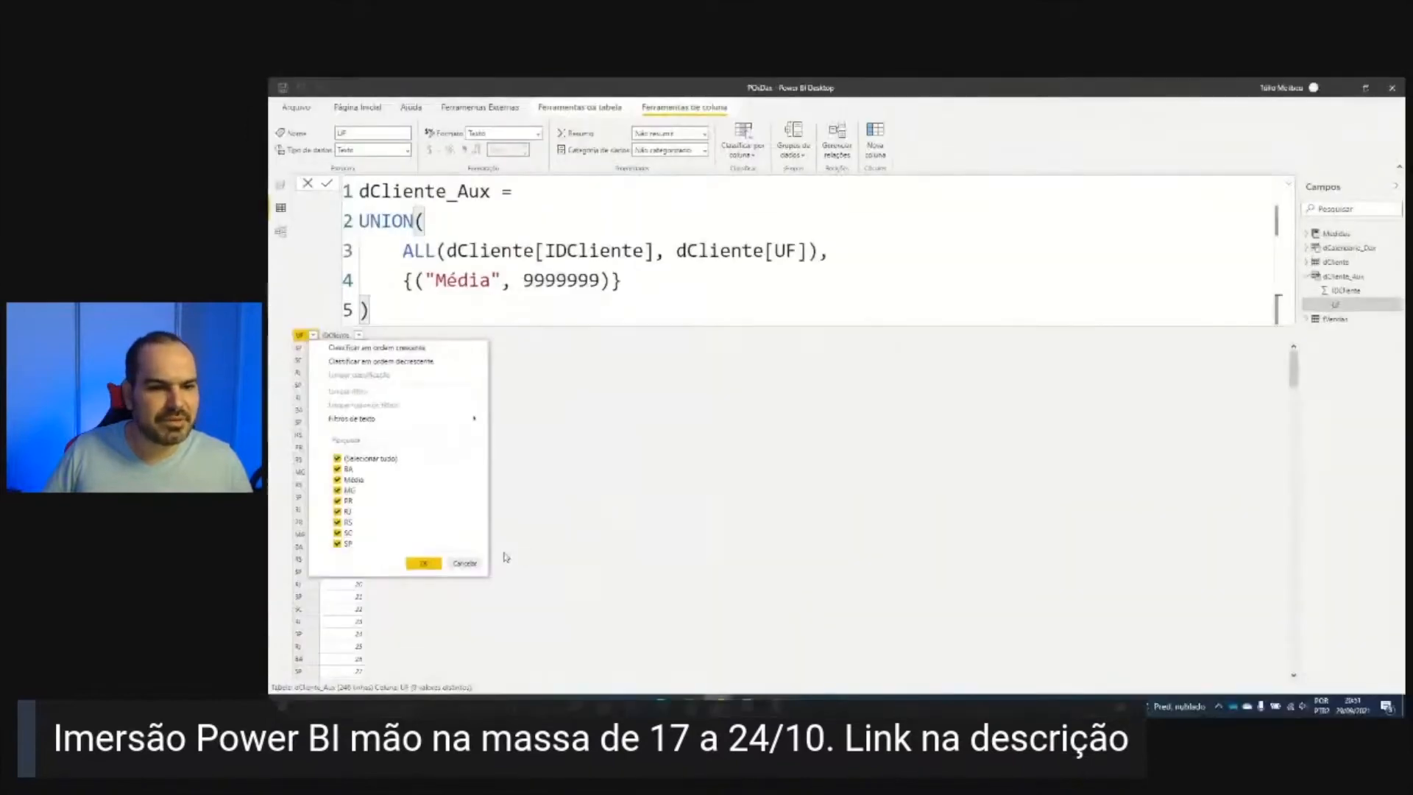
pyautogui.click(465, 563)
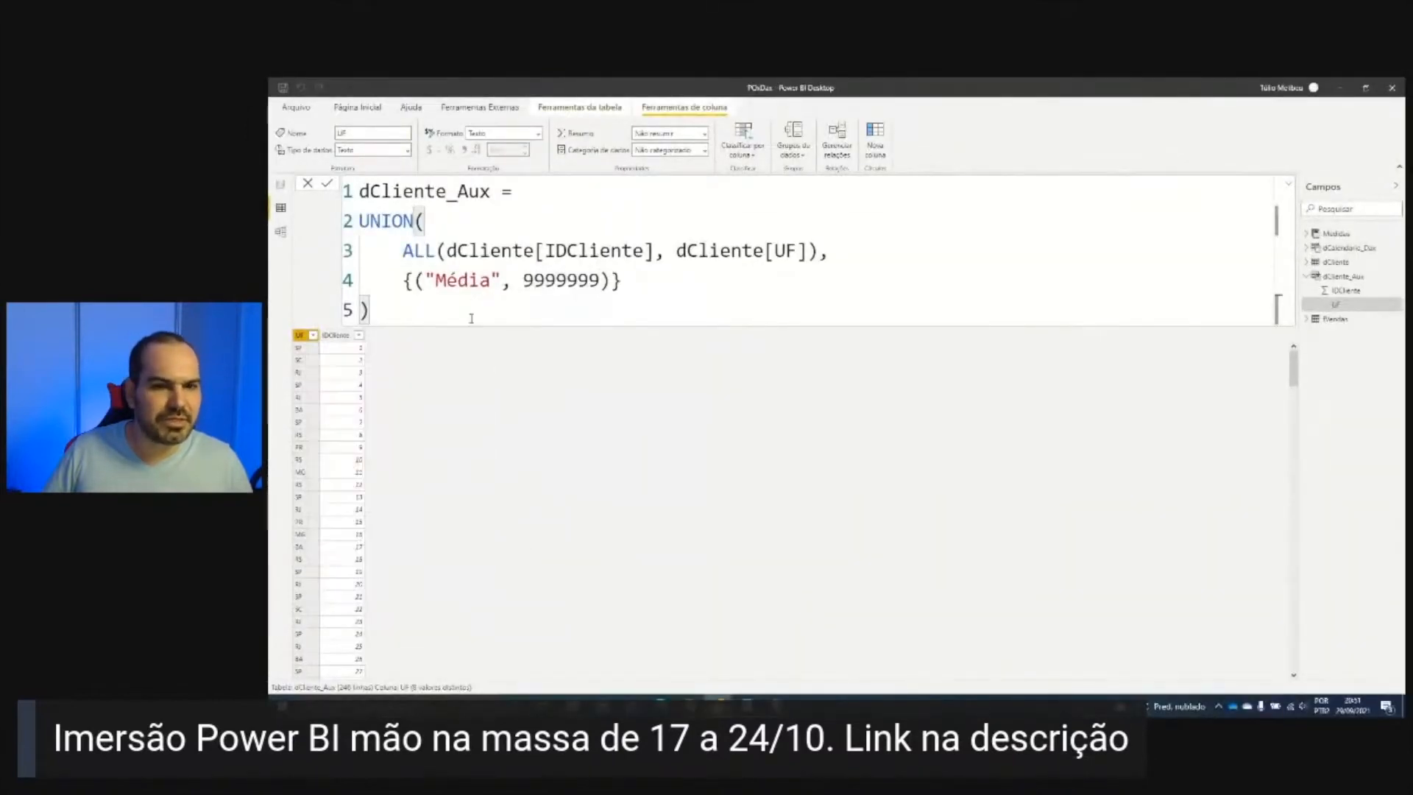
pyautogui.click(359, 338)
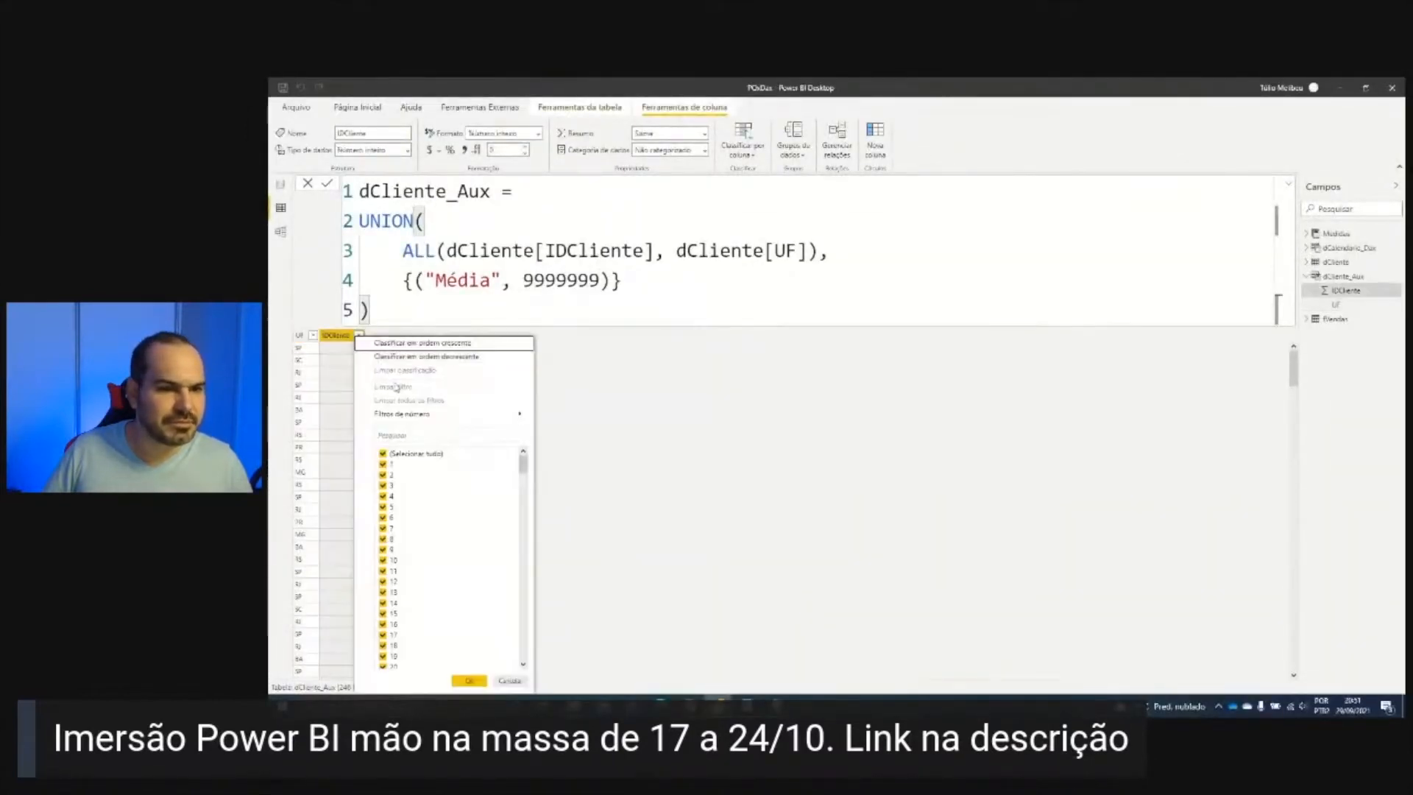
pyautogui.moveTo(521, 468); pyautogui.dragTo(522, 659)
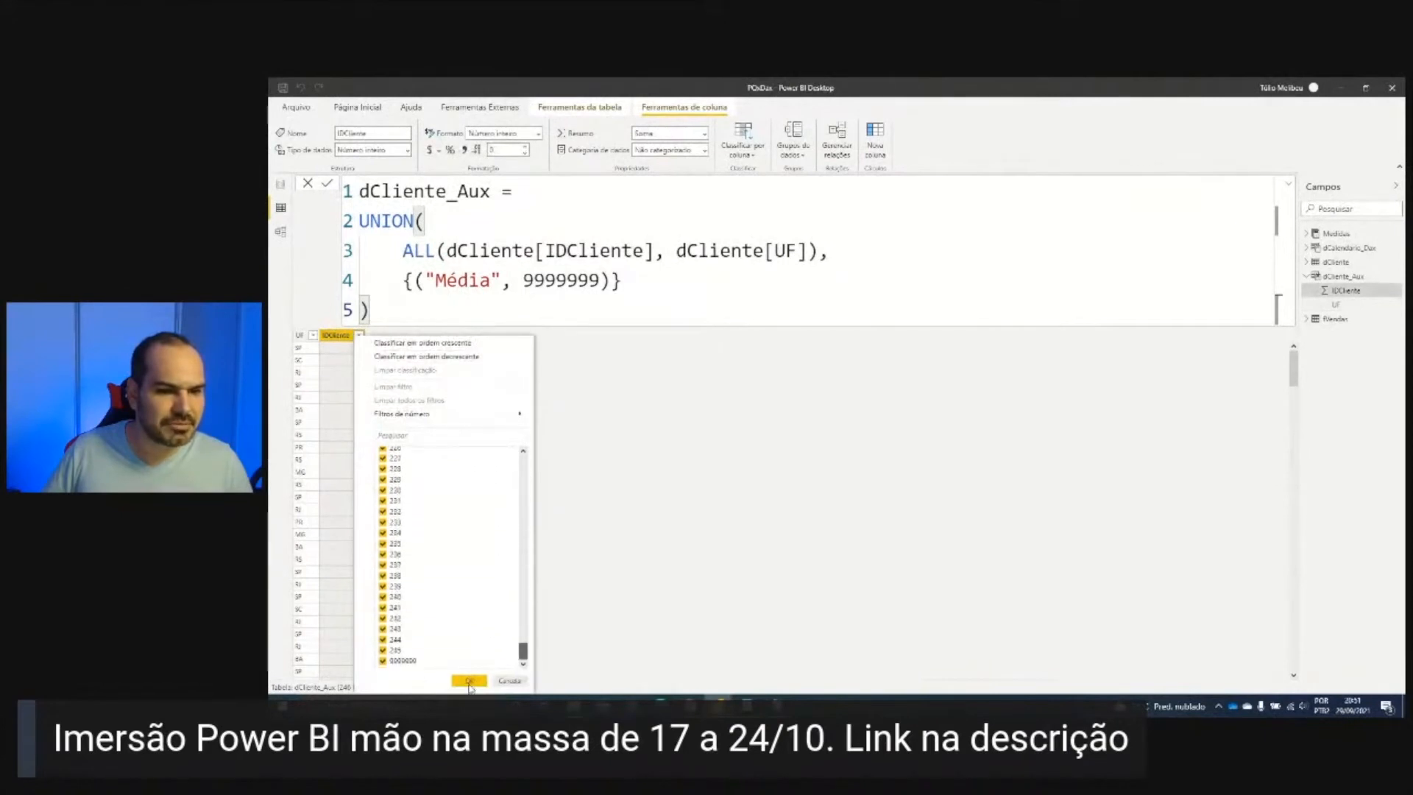
pyautogui.click(470, 680)
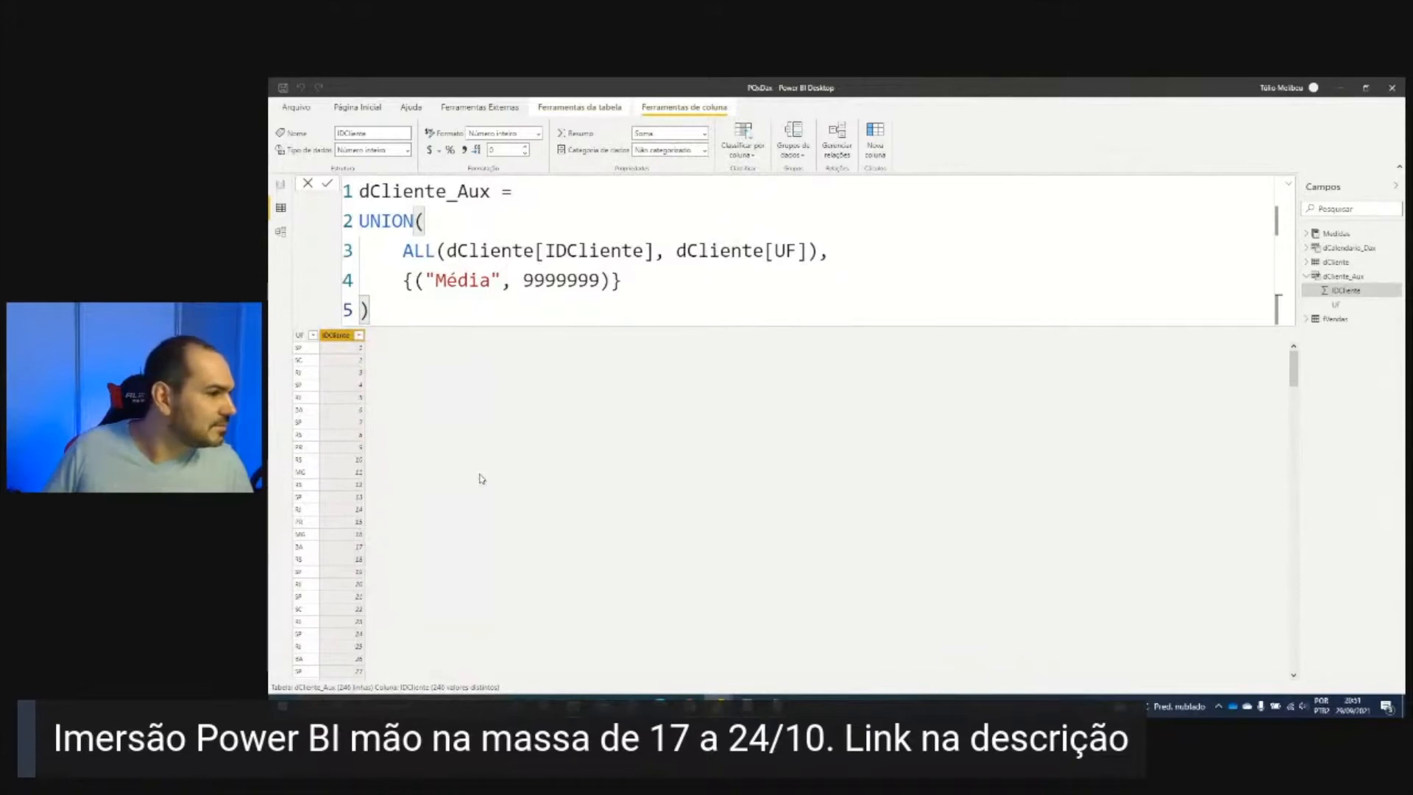
# Step: Move the "Soma vendas por UF" chart slightly up and to the left on the report page
pyautogui.click(279, 186)
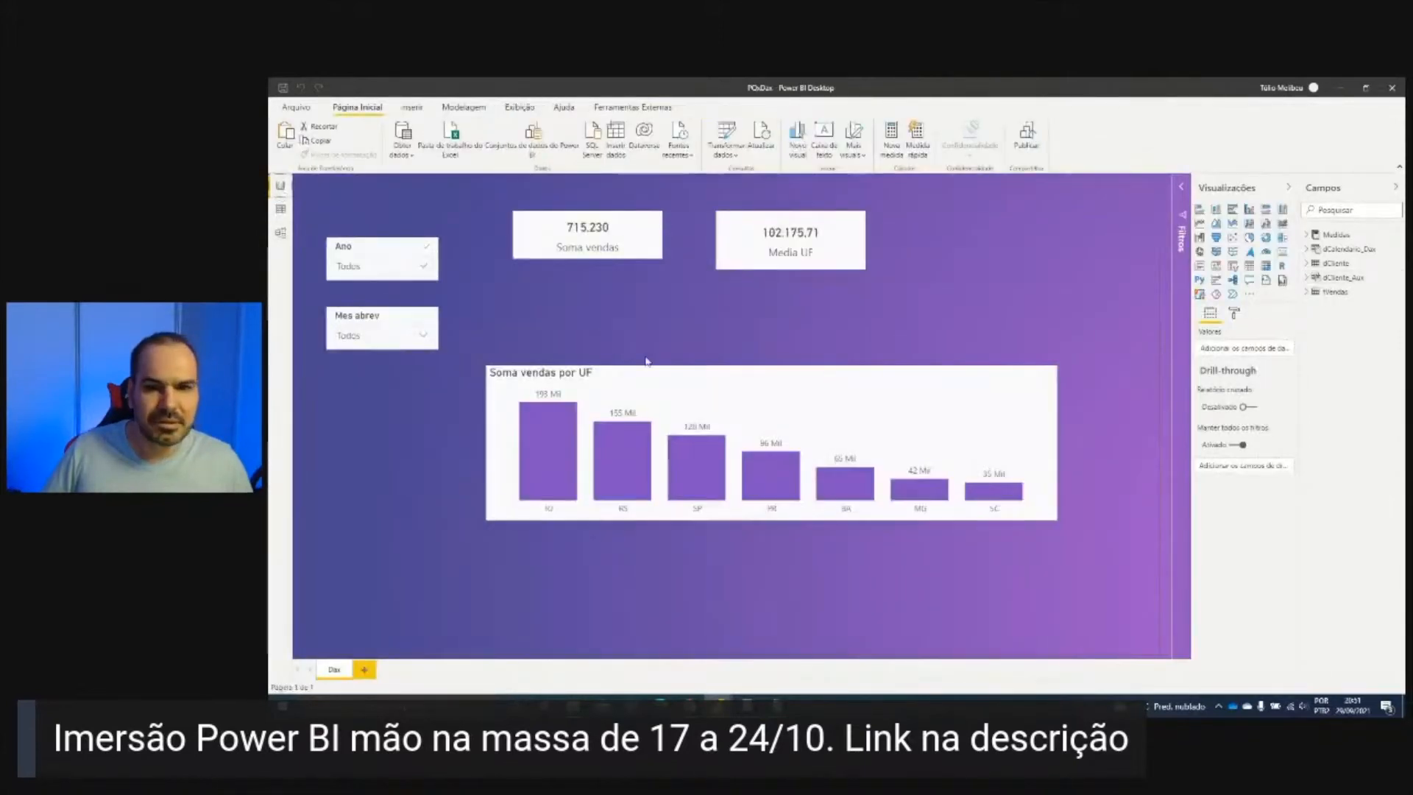
pyautogui.moveTo(801, 405); pyautogui.dragTo(791, 389)
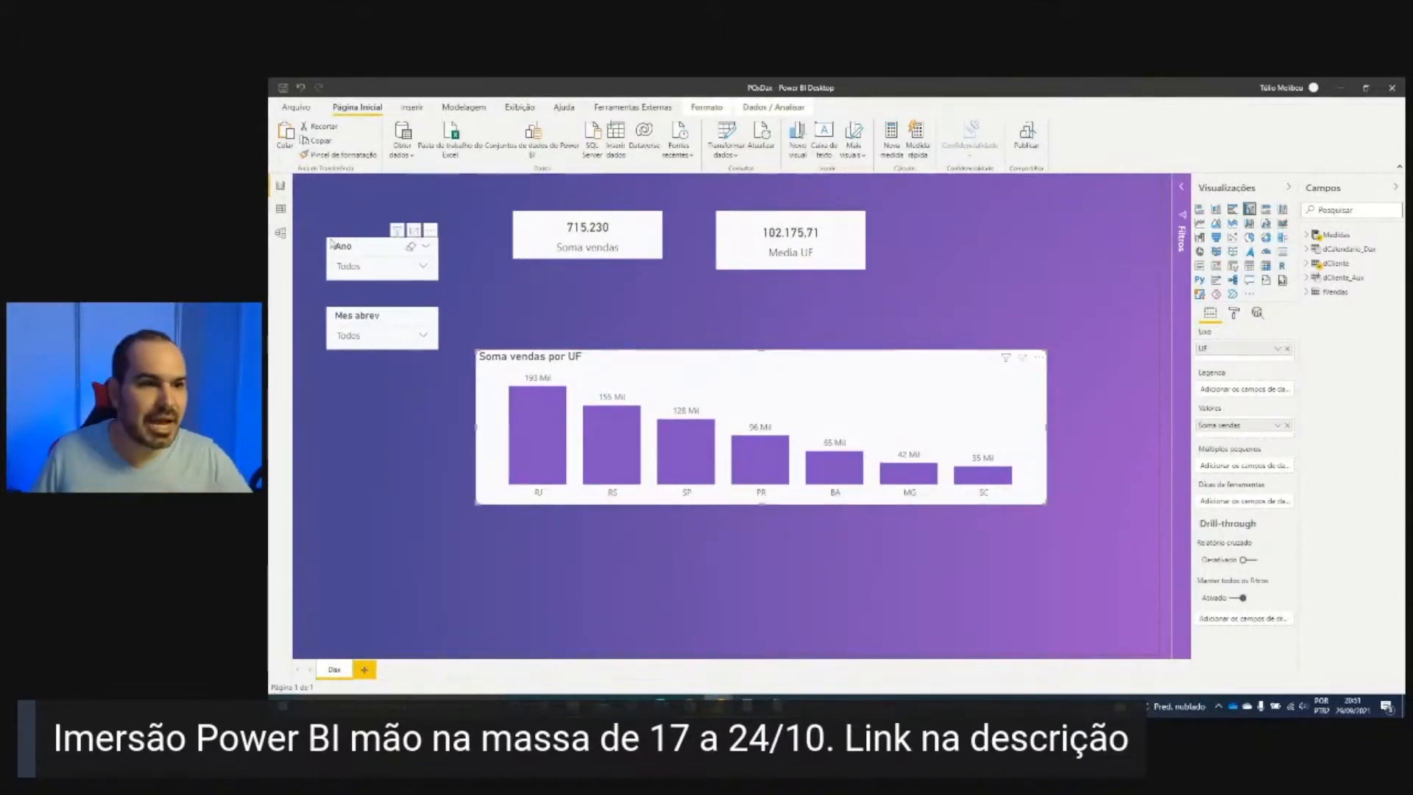
# Step: Place dCliente_Aux below dCliente in the model diagram and relate fVendas[IDCliente] to dCliente_Aux[IDCliente]
pyautogui.click(281, 232)
pyautogui.moveTo(958, 234); pyautogui.dragTo(442, 565)
pyautogui.moveTo(404, 655); pyautogui.dragTo(310, 657)
pyautogui.moveTo(572, 568); pyautogui.dragTo(437, 464)
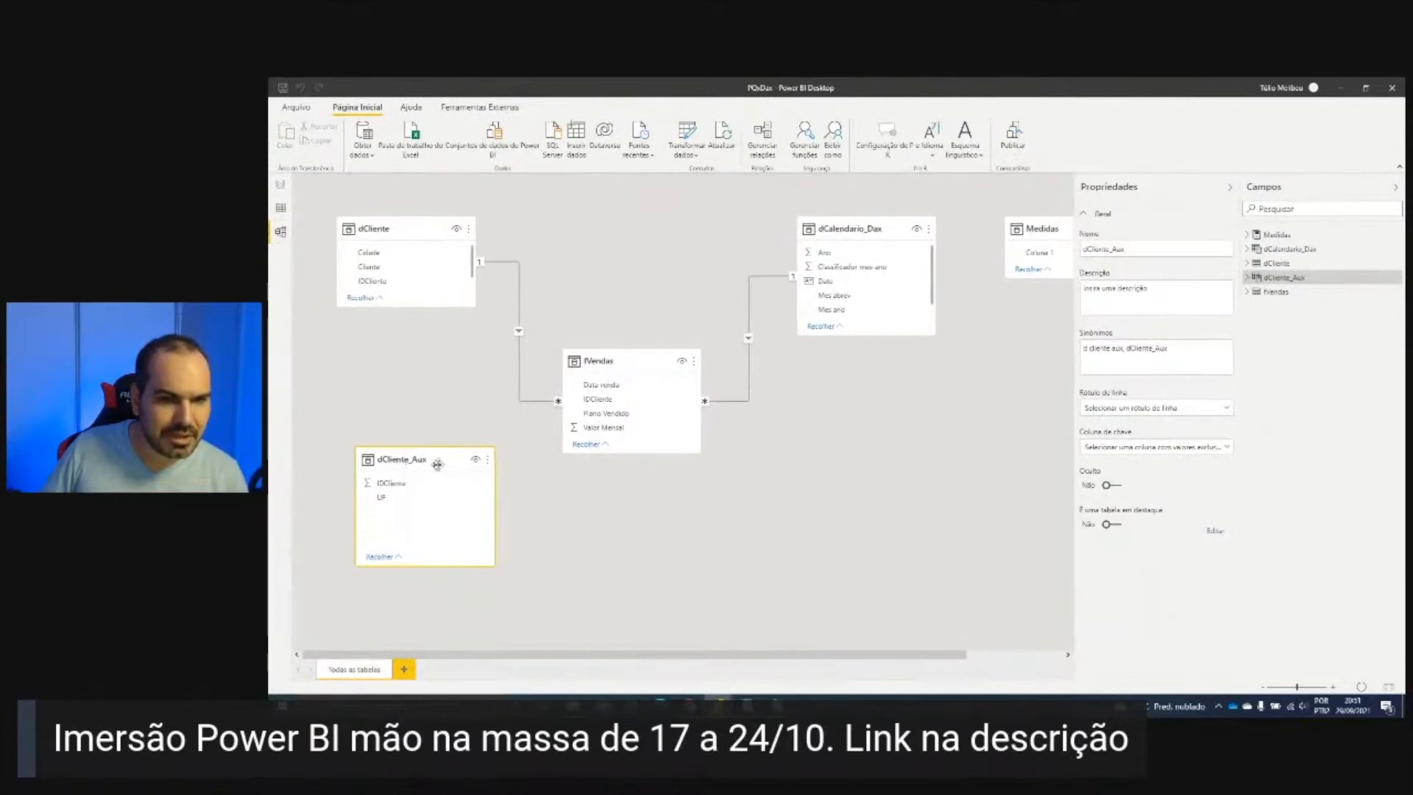
pyautogui.moveTo(599, 401); pyautogui.dragTo(392, 488)
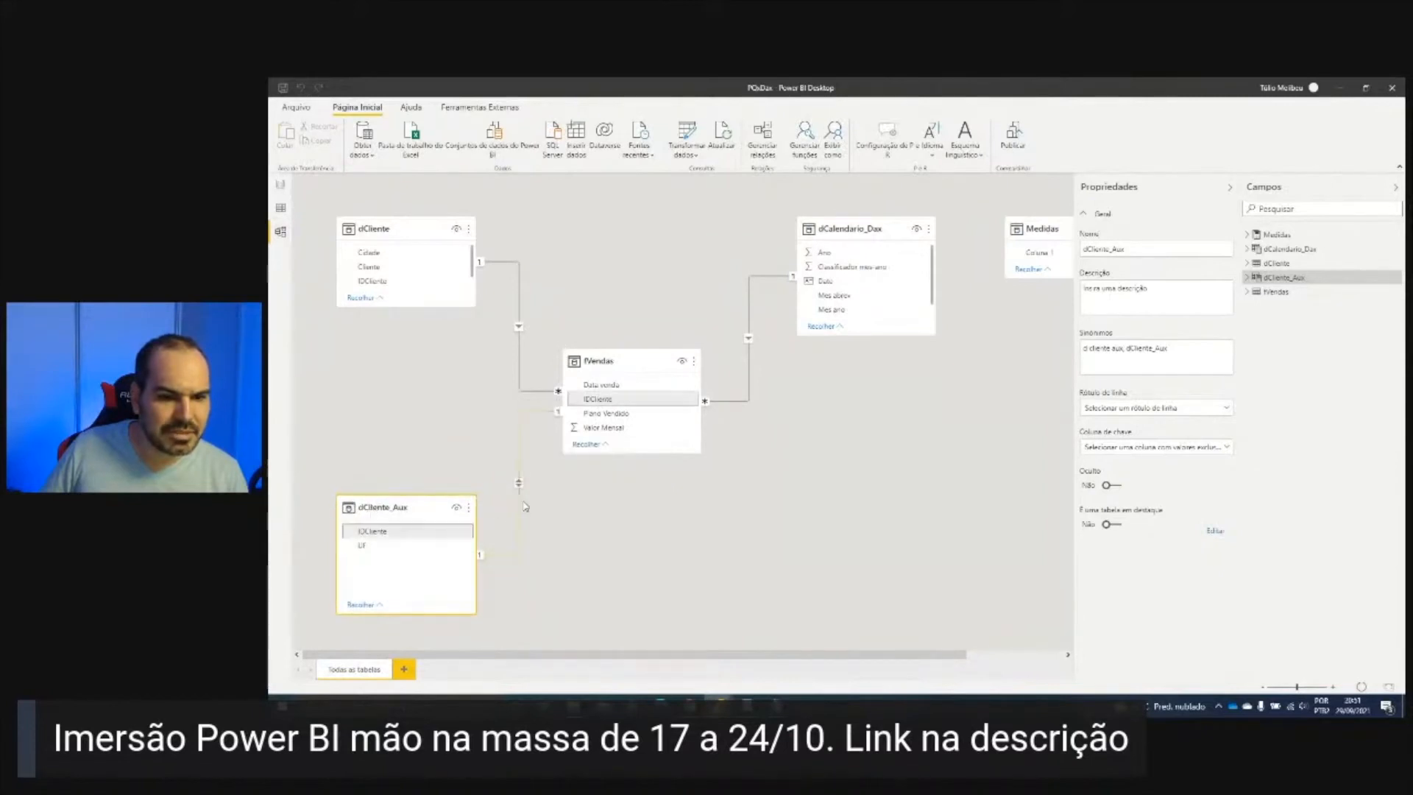
# Step: Set the fVendas–dCliente_Aux relationship to many-to-one (*:1) with a single cross-filter direction, and make it inactive
pyautogui.rightClick(520, 502)
pyautogui.doubleClick(520, 516)
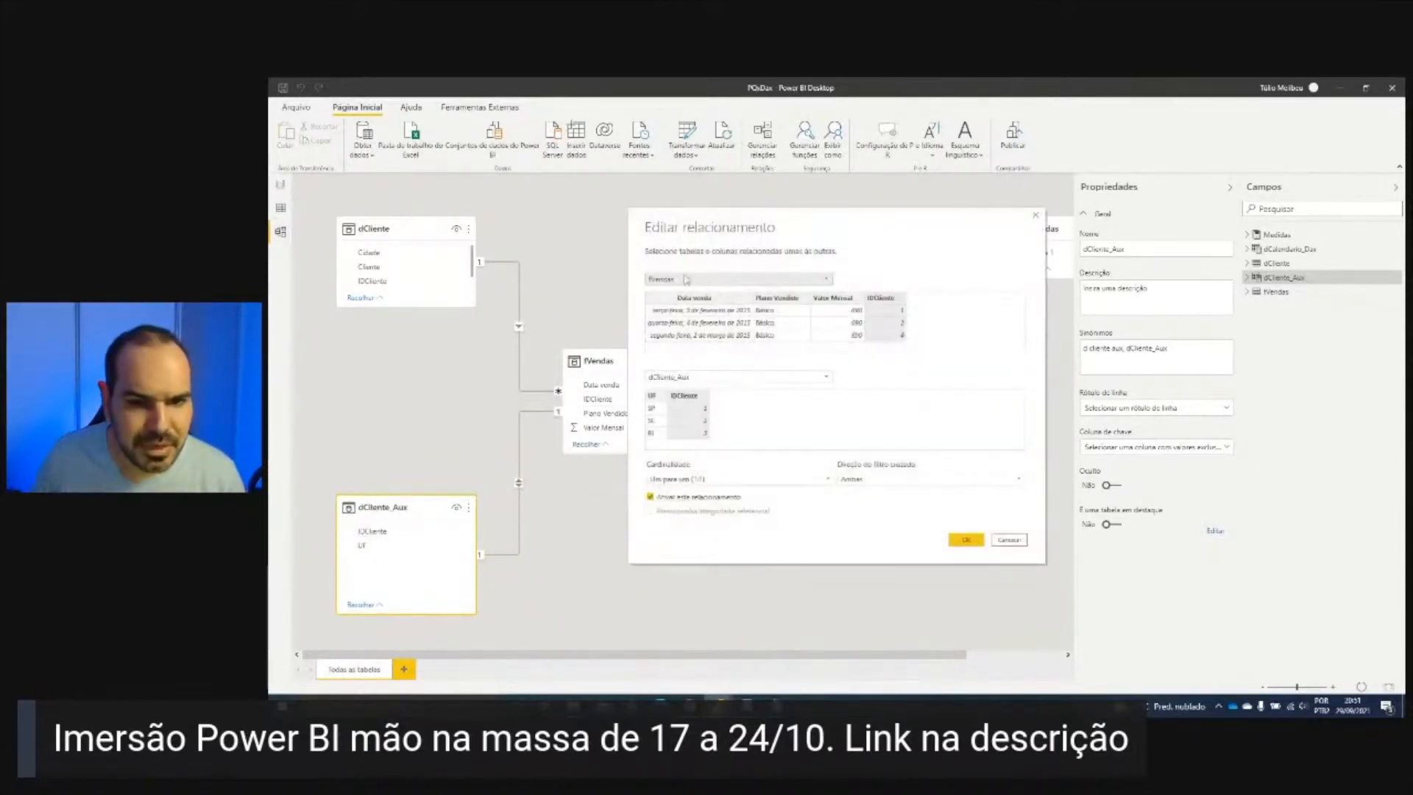
pyautogui.click(684, 481)
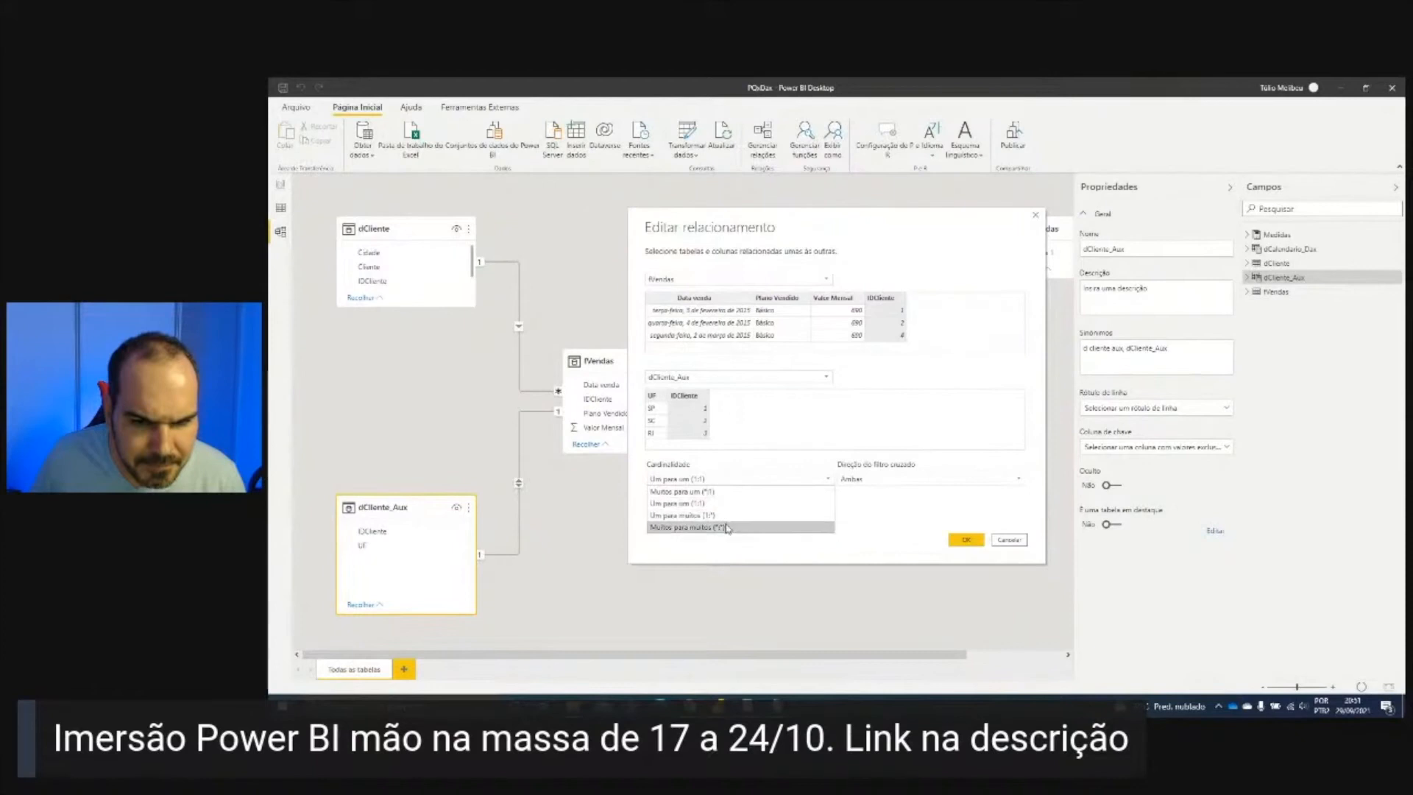
pyautogui.click(692, 492)
pyautogui.click(847, 480)
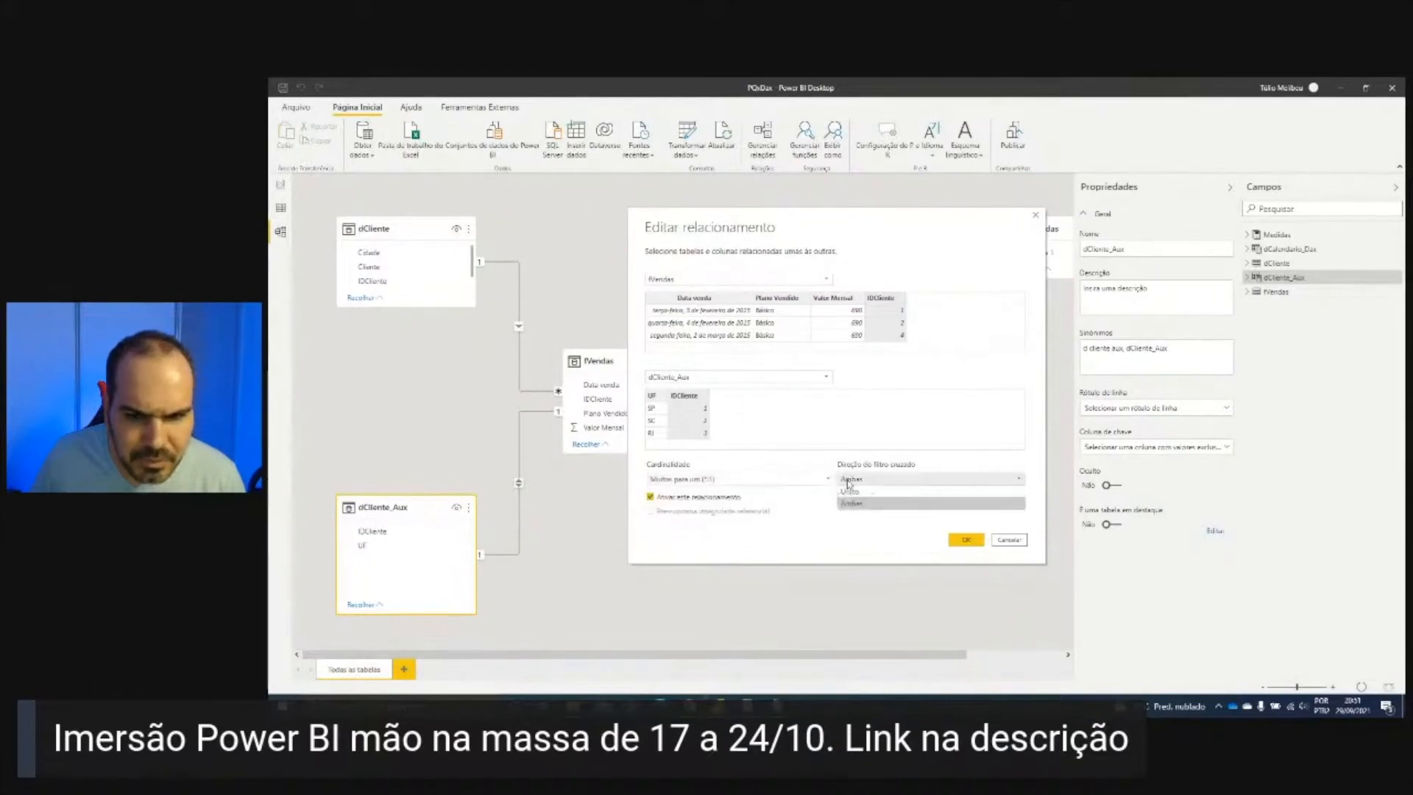
pyautogui.click(848, 491)
pyautogui.click(650, 497)
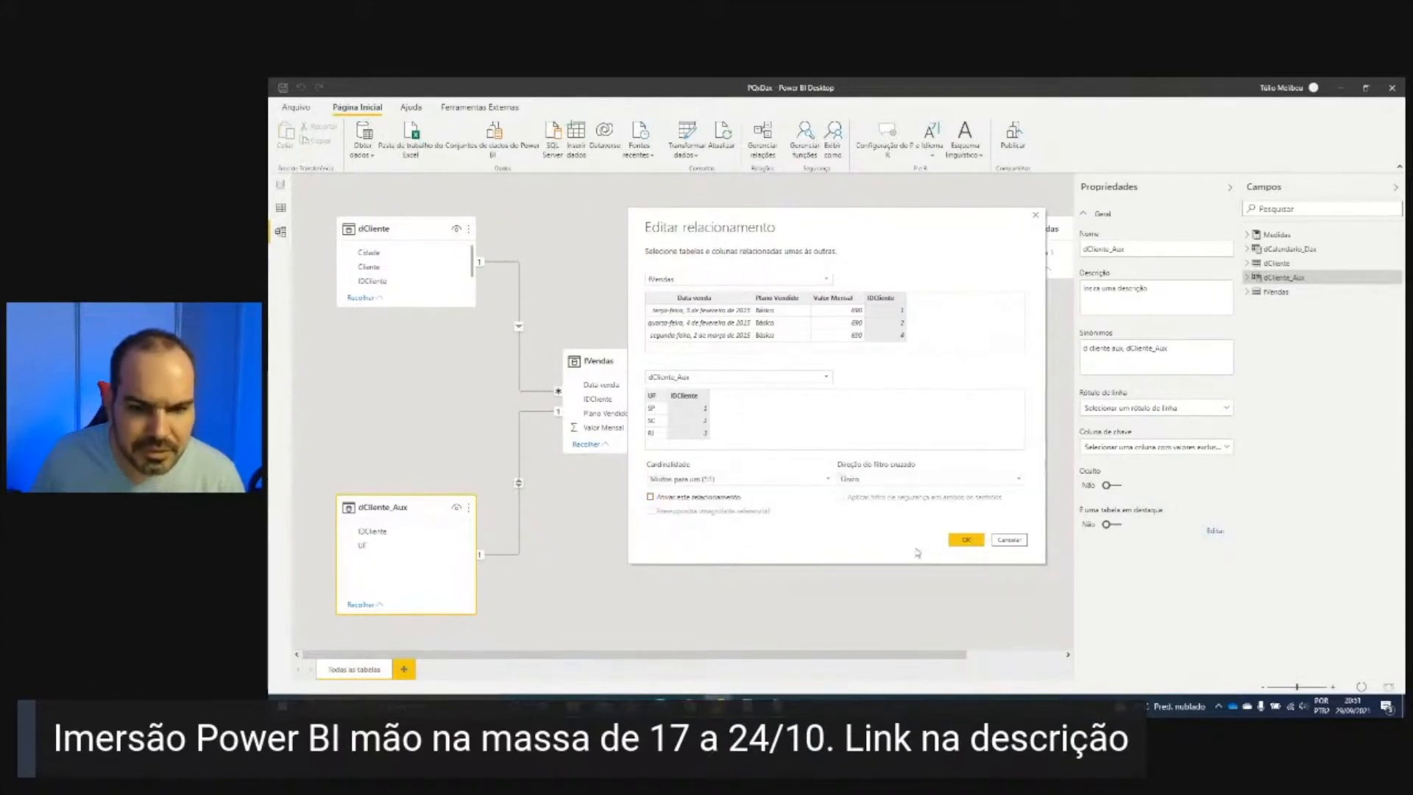
pyautogui.click(965, 540)
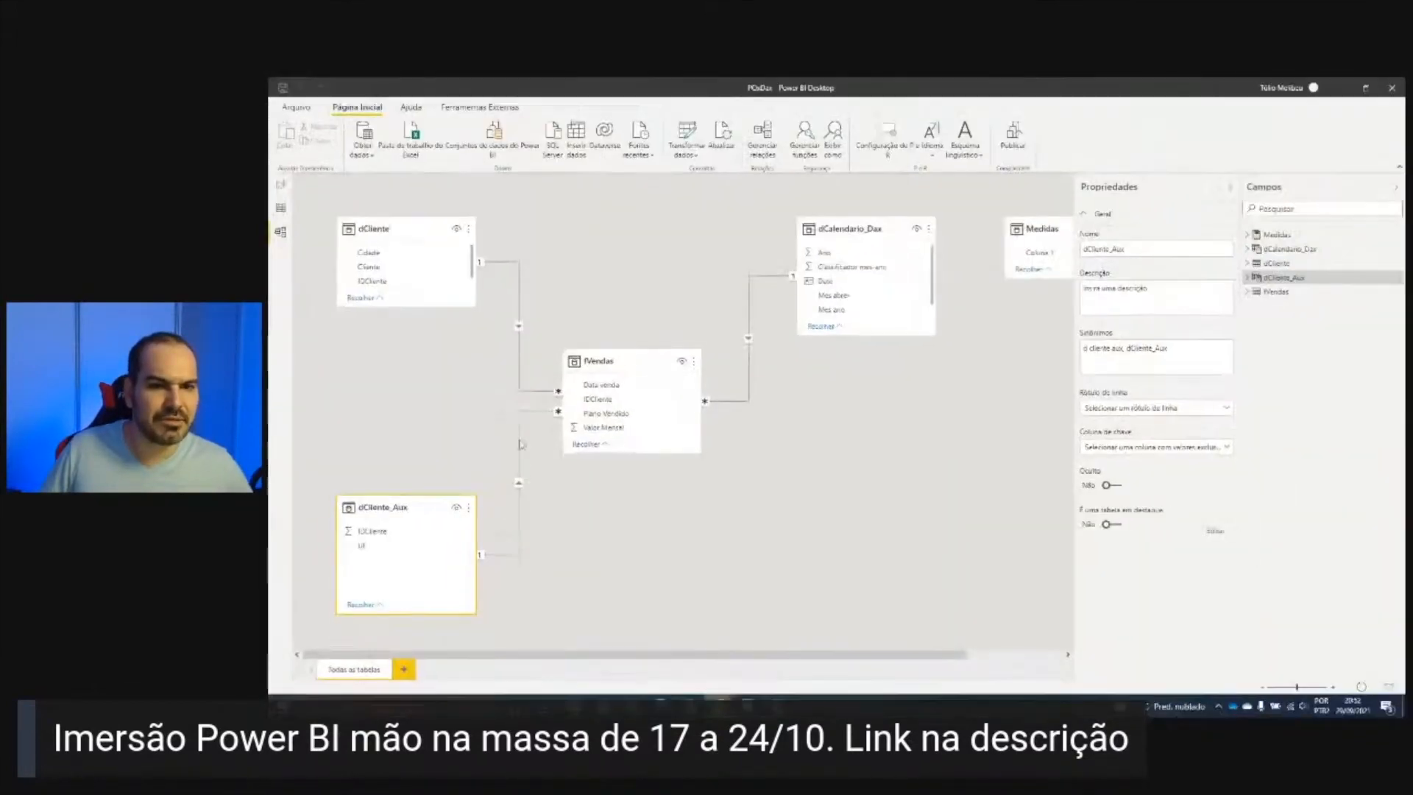
pyautogui.moveTo(502, 250)
pyautogui.mouseDown()
pyautogui.moveTo(442, 291)
pyautogui.moveTo(565, 381)
pyautogui.moveTo(515, 267)
pyautogui.mouseUp()
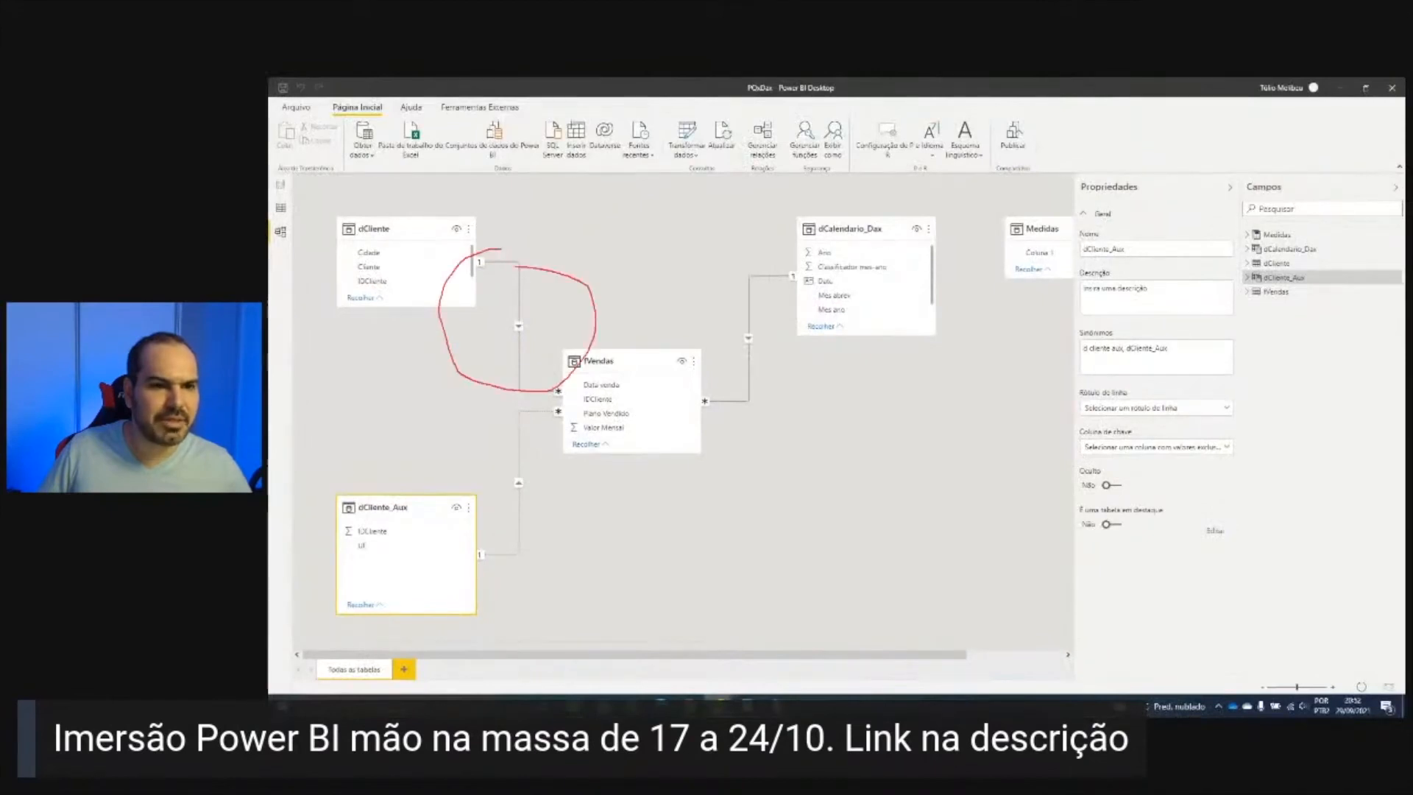
pyautogui.press('e')
pyautogui.moveTo(467, 532)
pyautogui.mouseDown()
pyautogui.moveTo(518, 566)
pyautogui.moveTo(546, 404)
pyautogui.mouseUp()
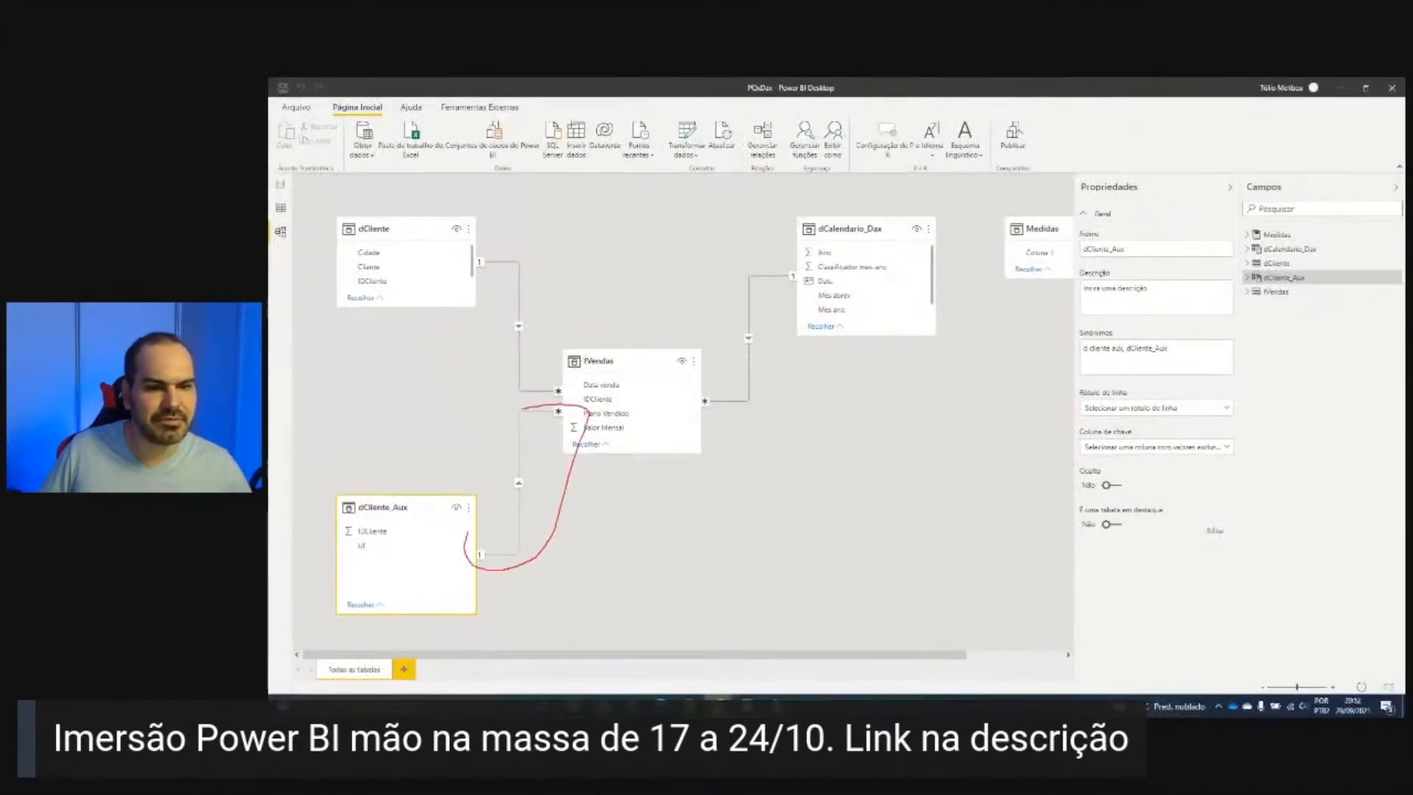
pyautogui.press('Escape')
# Step: Replace the axis field of the "Soma vendas por UF" chart with UF from dCliente_Aux
pyautogui.click(281, 185)
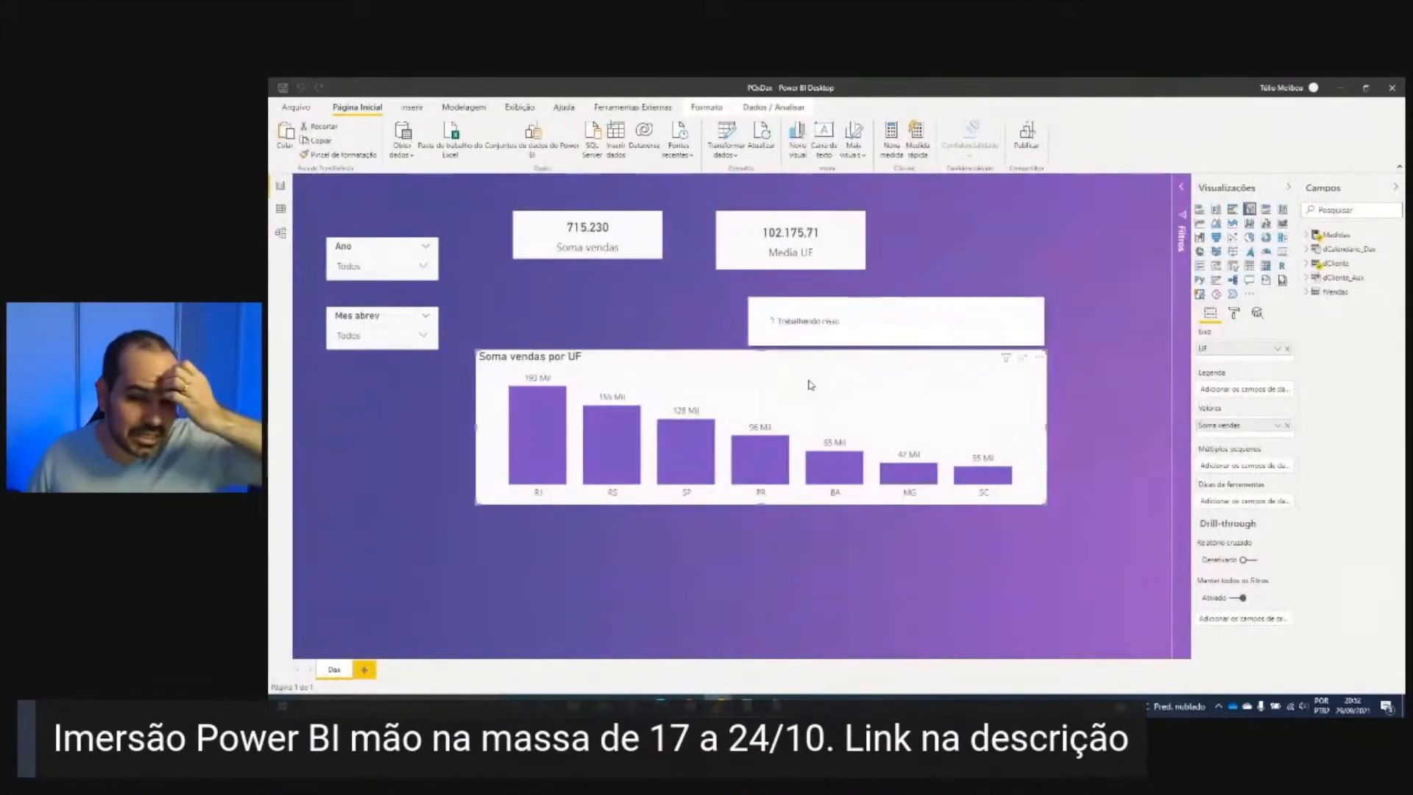
pyautogui.click(1287, 349)
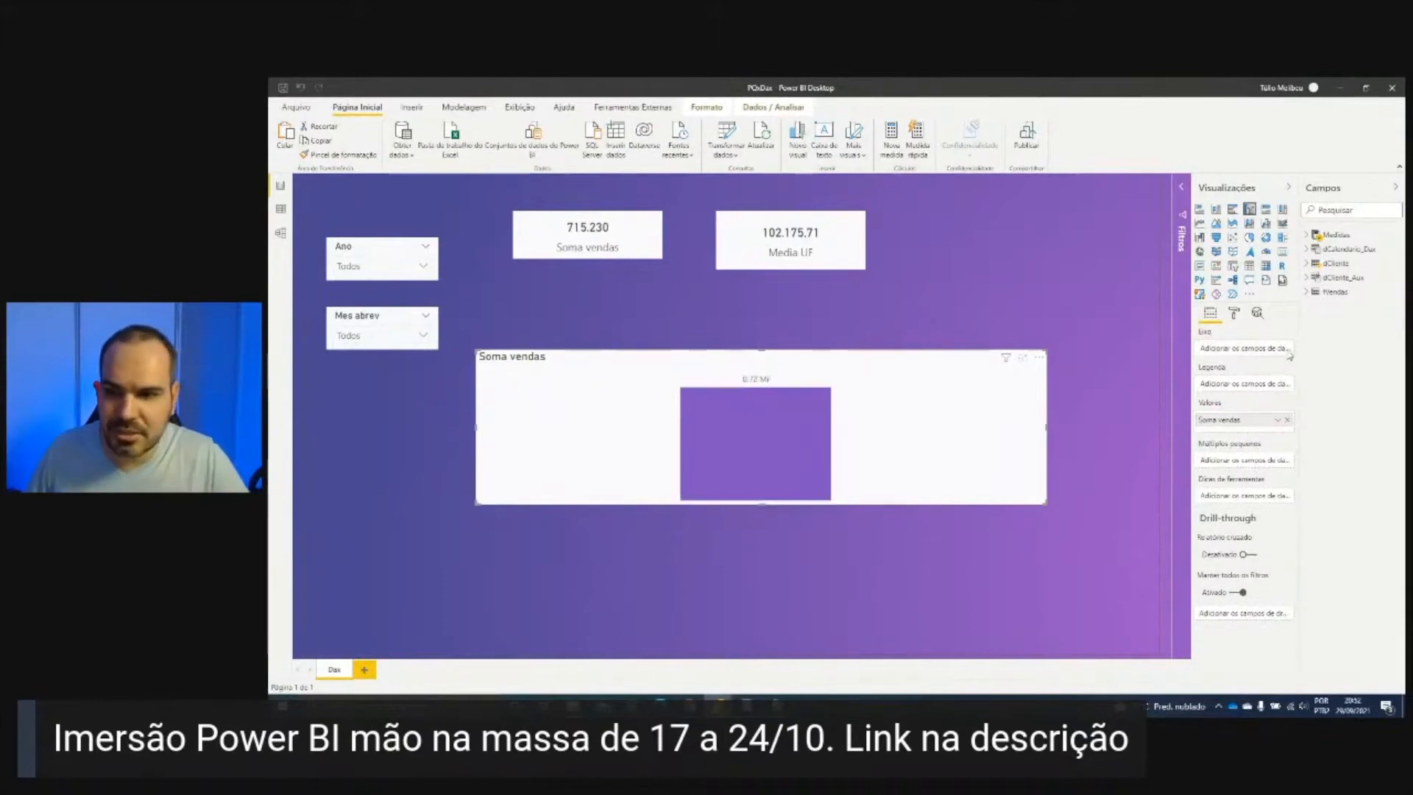
pyautogui.click(1309, 278)
pyautogui.moveTo(1347, 305); pyautogui.dragTo(1228, 353)
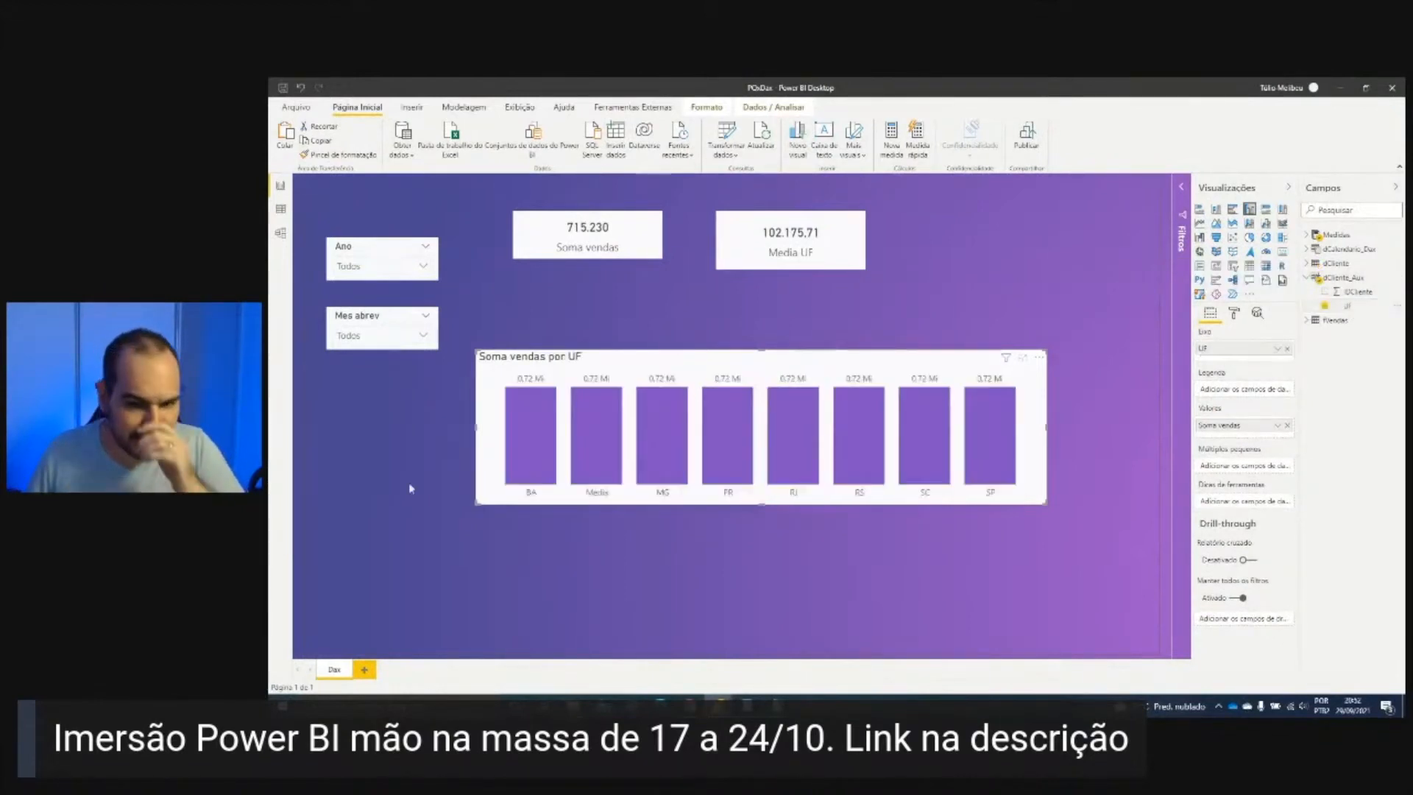
pyautogui.moveTo(710, 423)
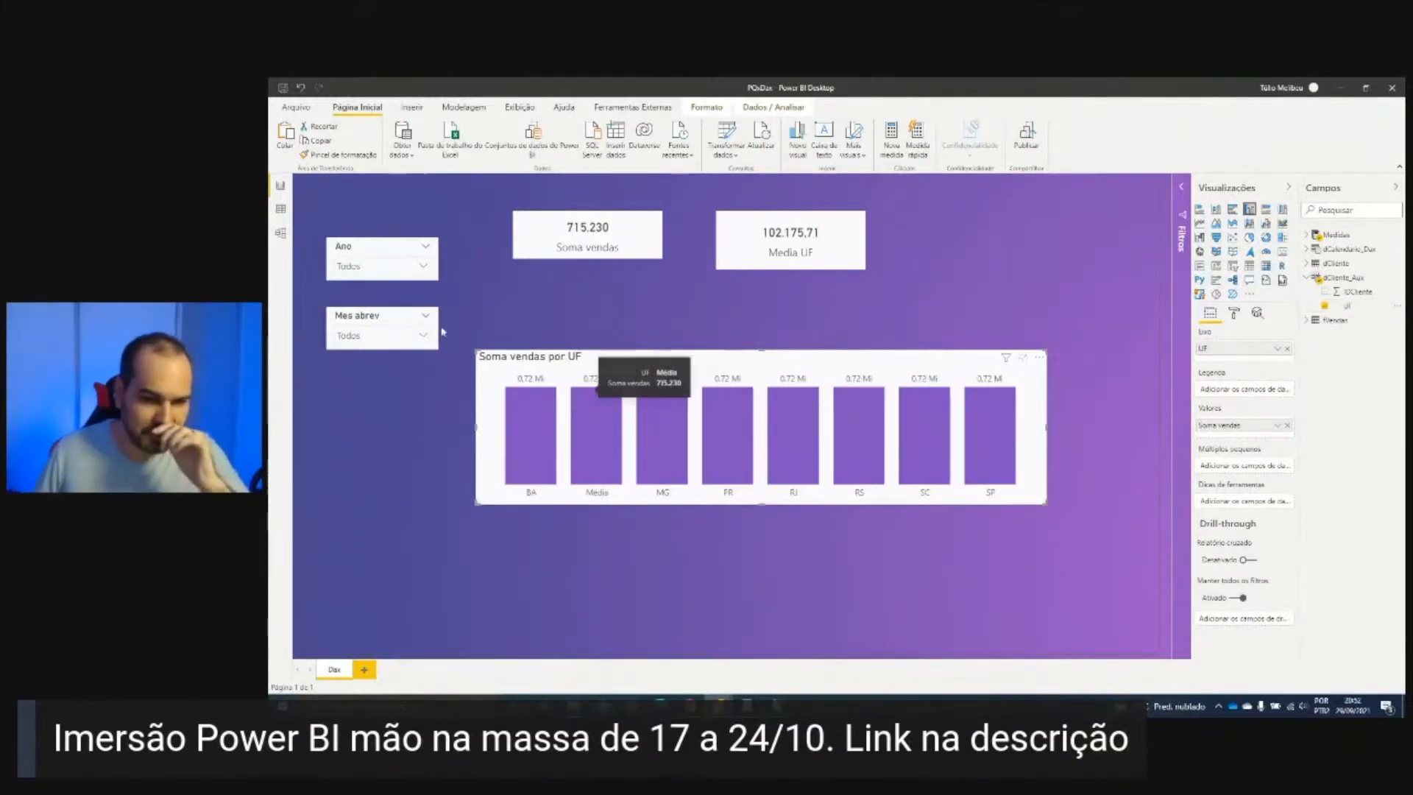
pyautogui.click(280, 232)
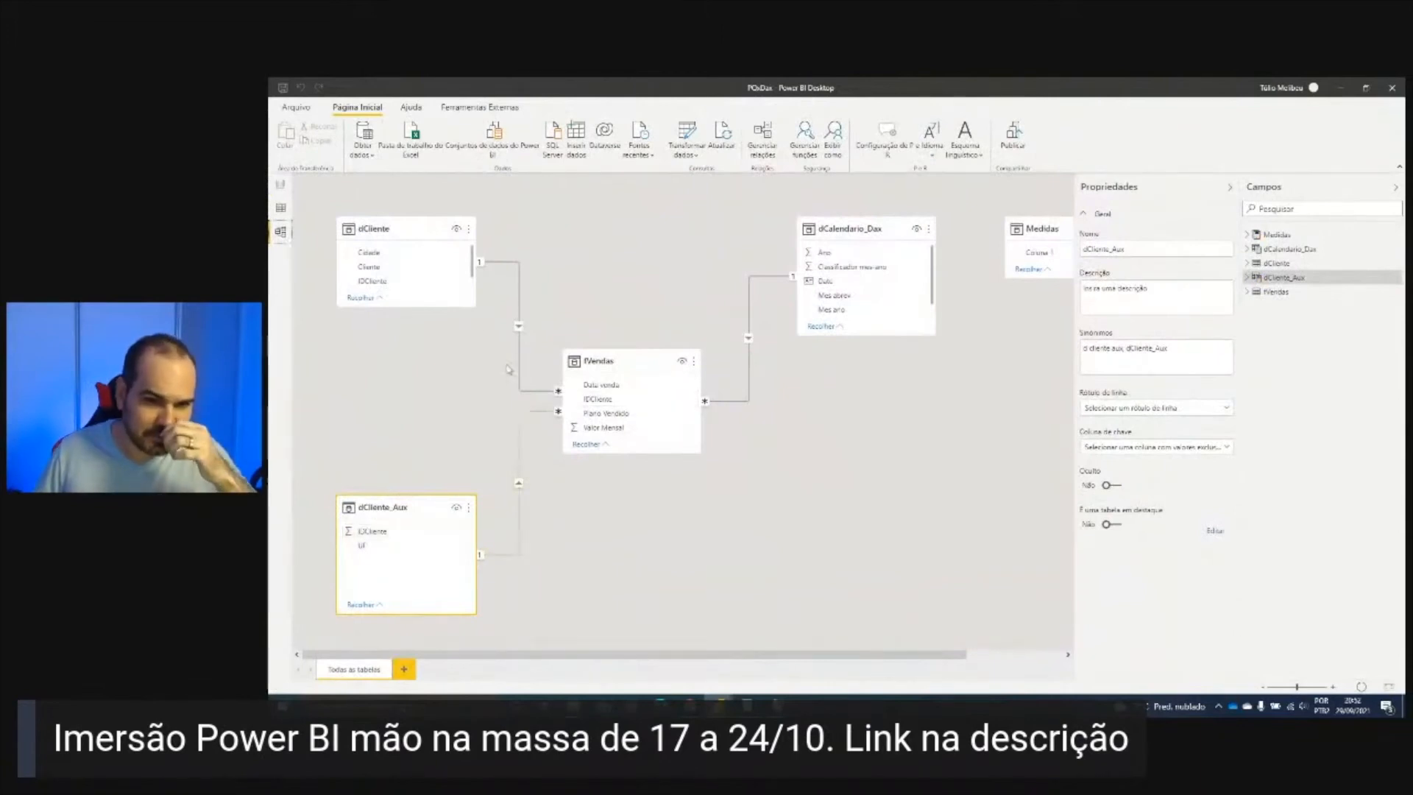
pyautogui.click(280, 187)
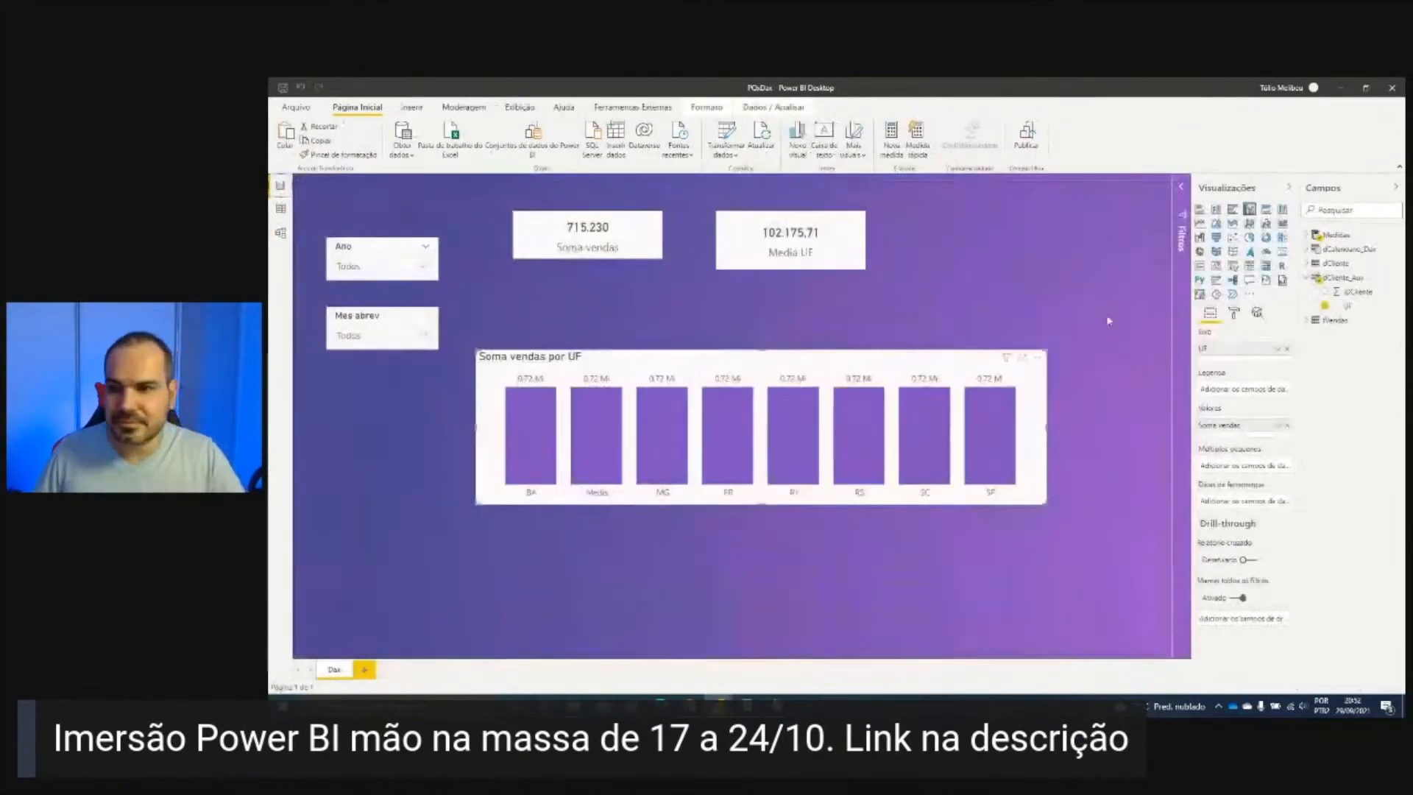
# Step: Create a new measure in the Medidas table named "Soma vendas p/ grafico" and begin its formula on a new line
pyautogui.rightClick(1332, 237)
pyautogui.click(1331, 241)
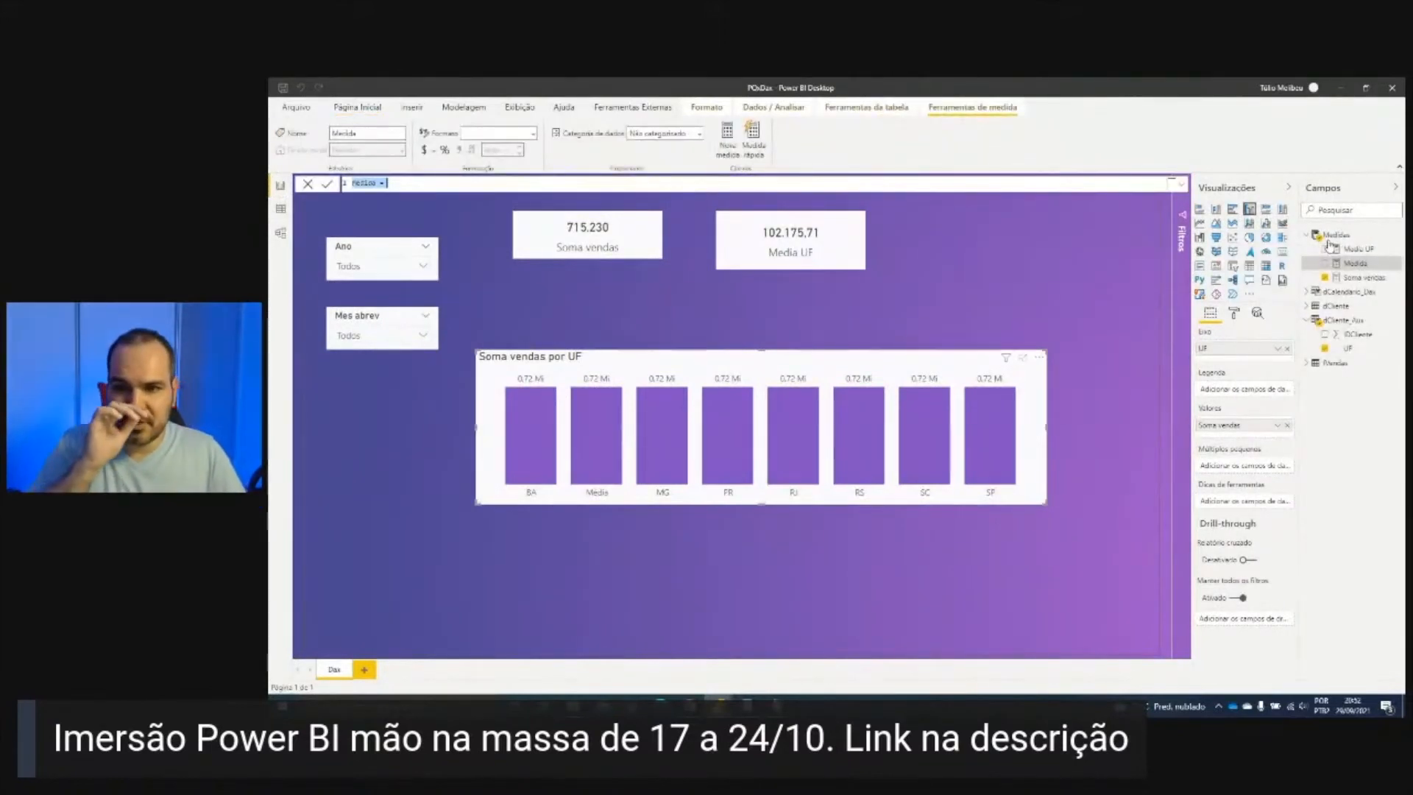
pyautogui.scroll(8, 1007, 184)
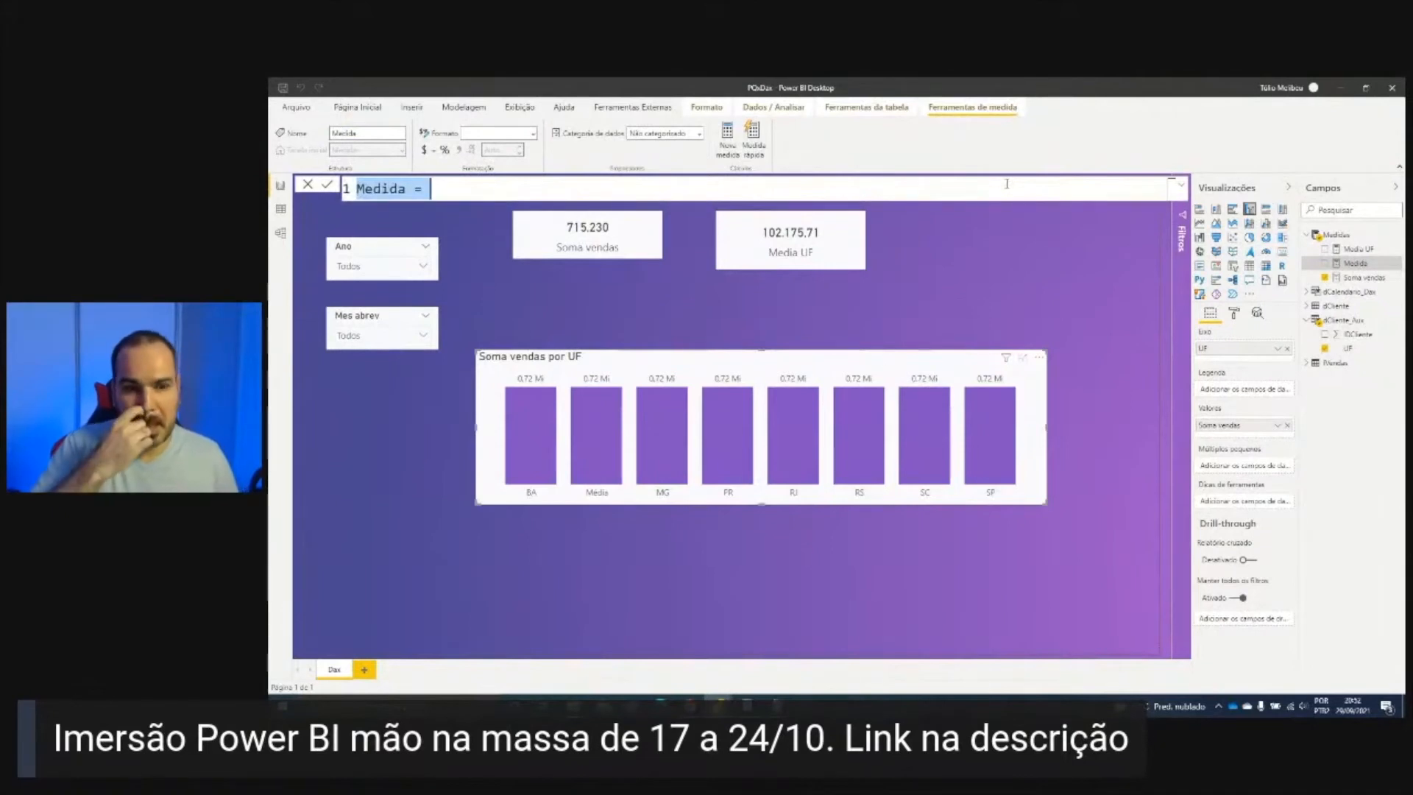
pyautogui.write('Soma vendas ')
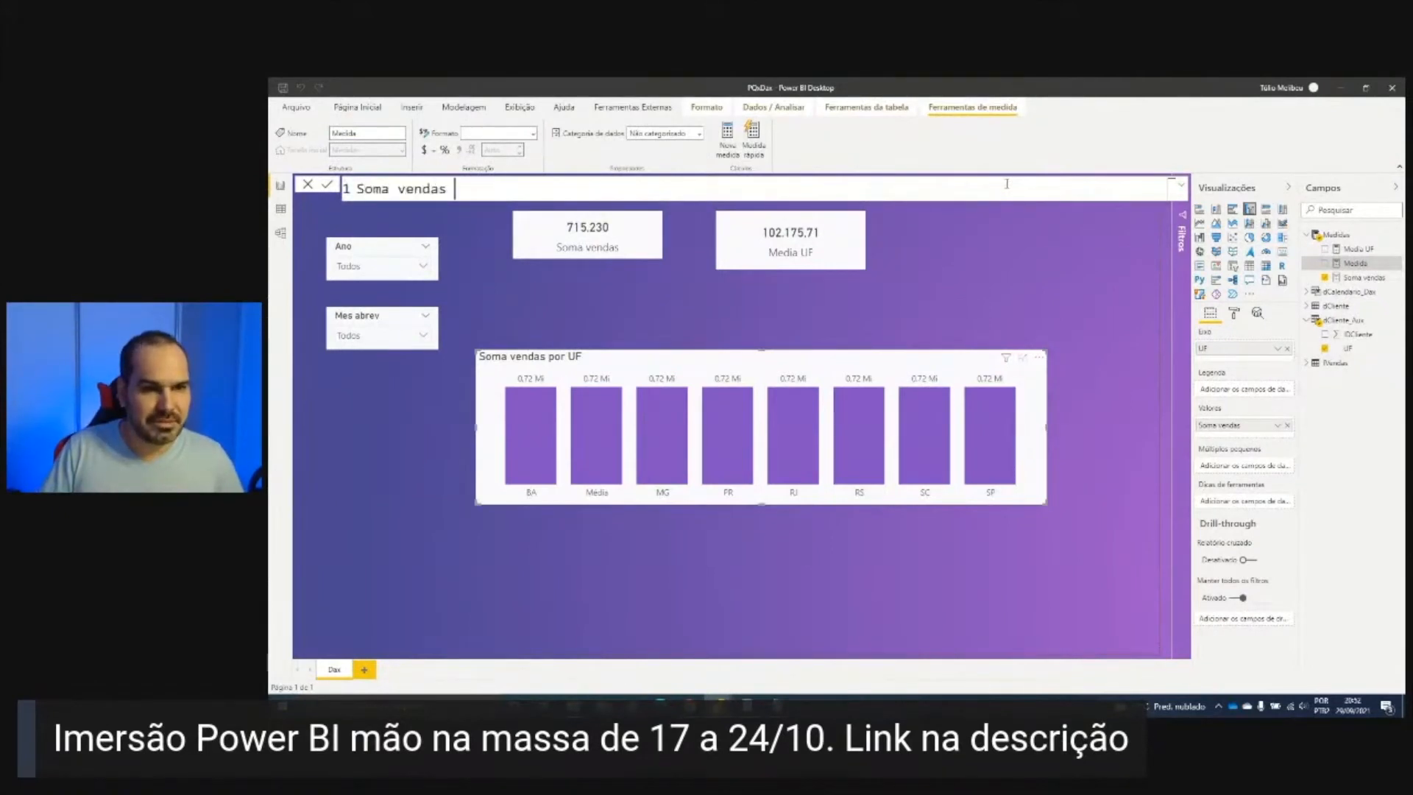
pyautogui.write('p/ gr')
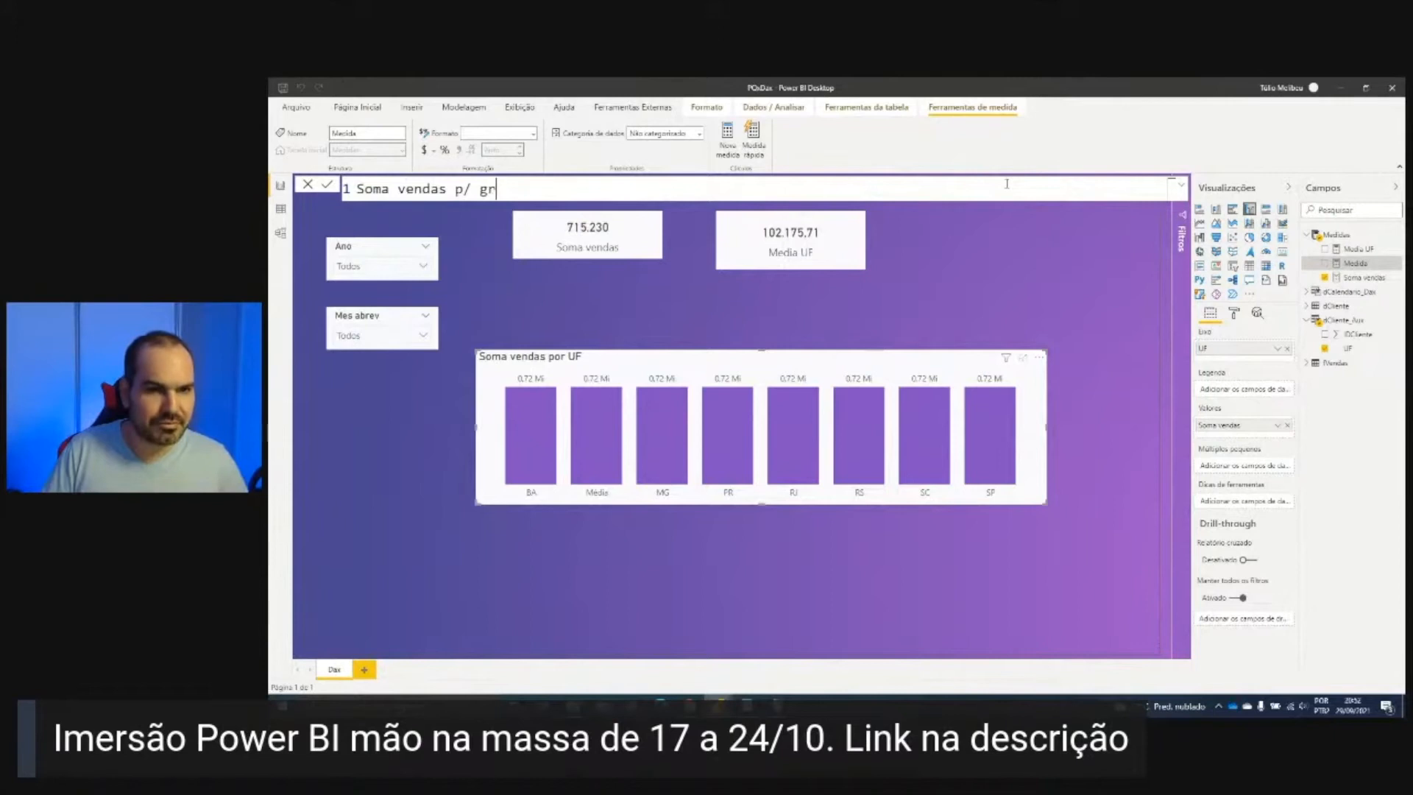
pyautogui.write('afico =')
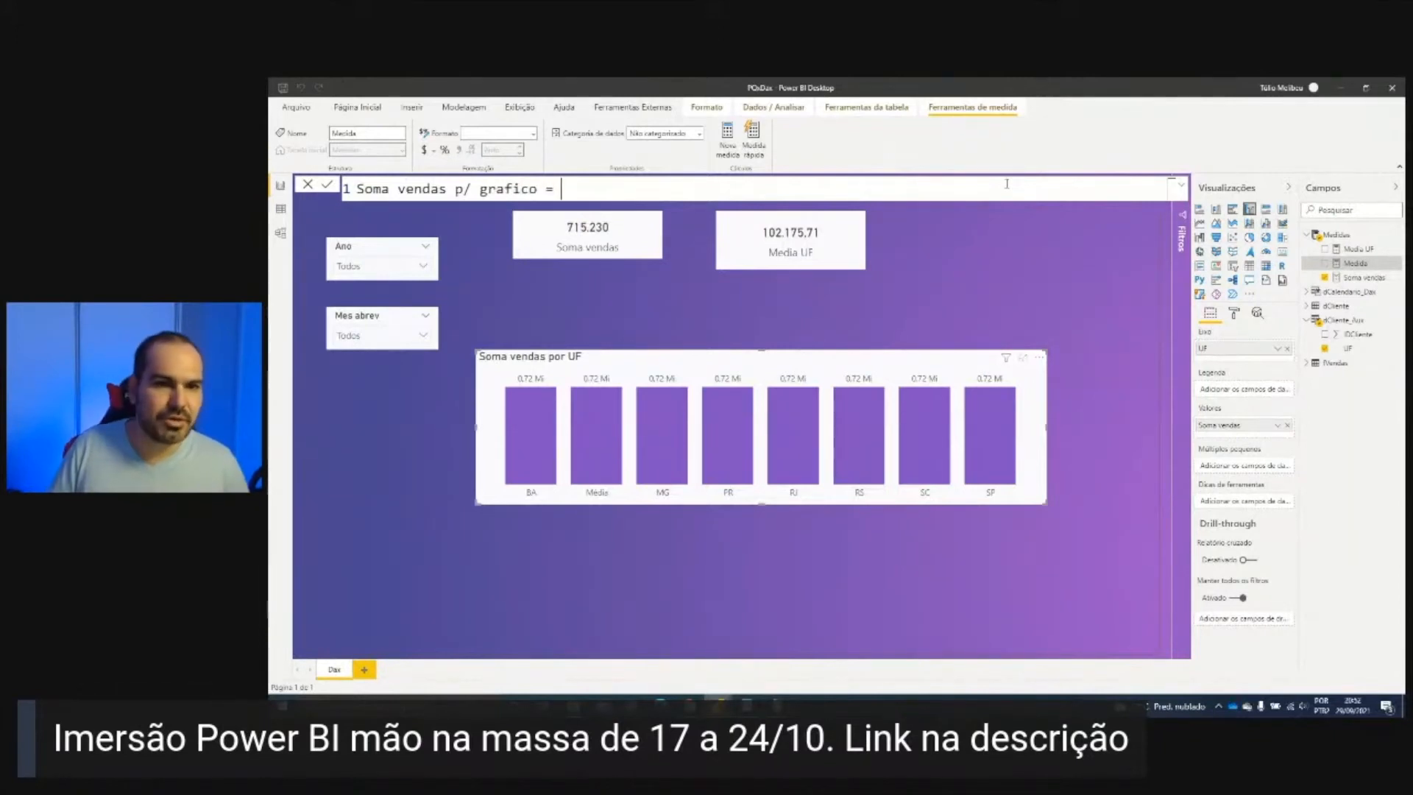
pyautogui.hotkey('shift', 'Return')
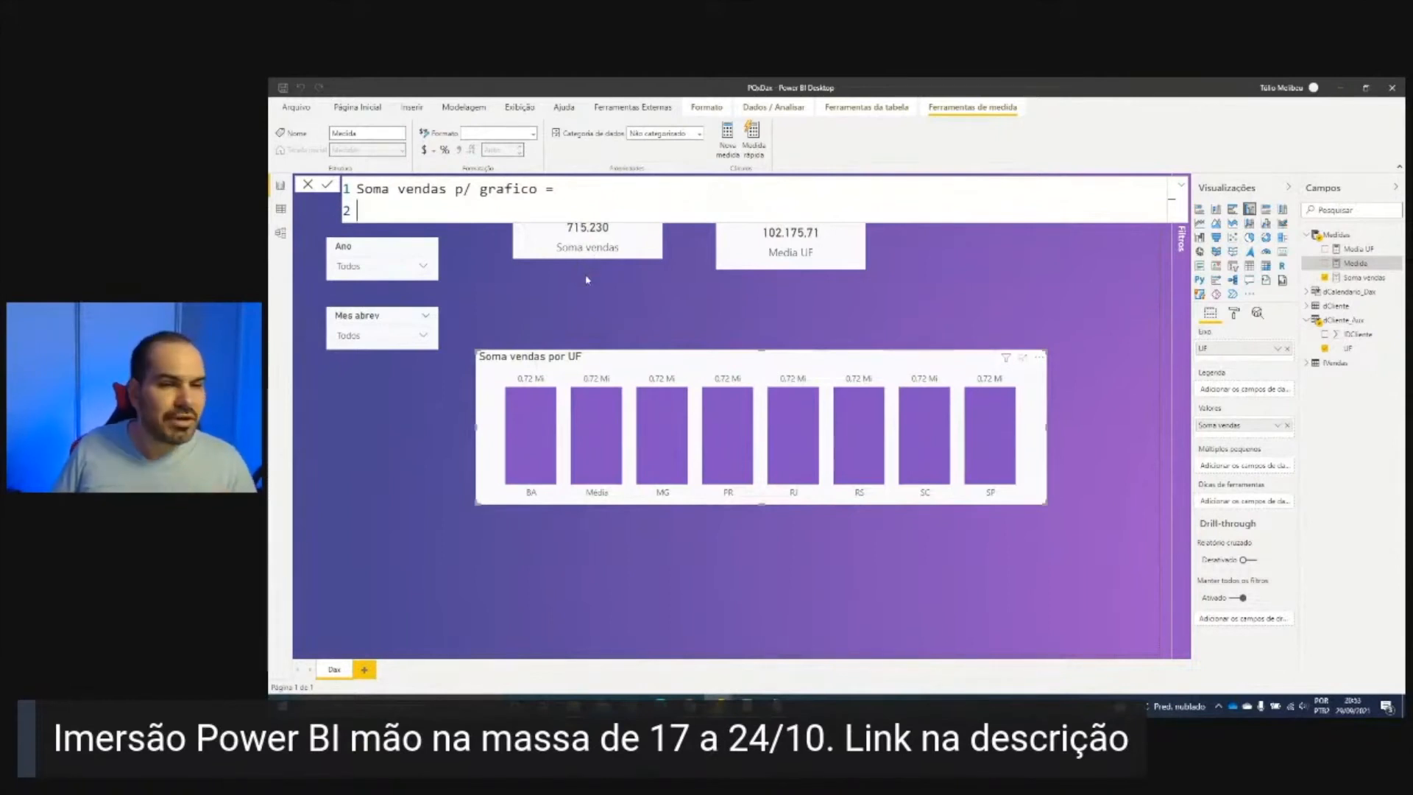
# Step: Declare the variable vValor_por_UF as a CALCULATE whose expression is [Soma vendas]
pyautogui.write('var vValor_por')
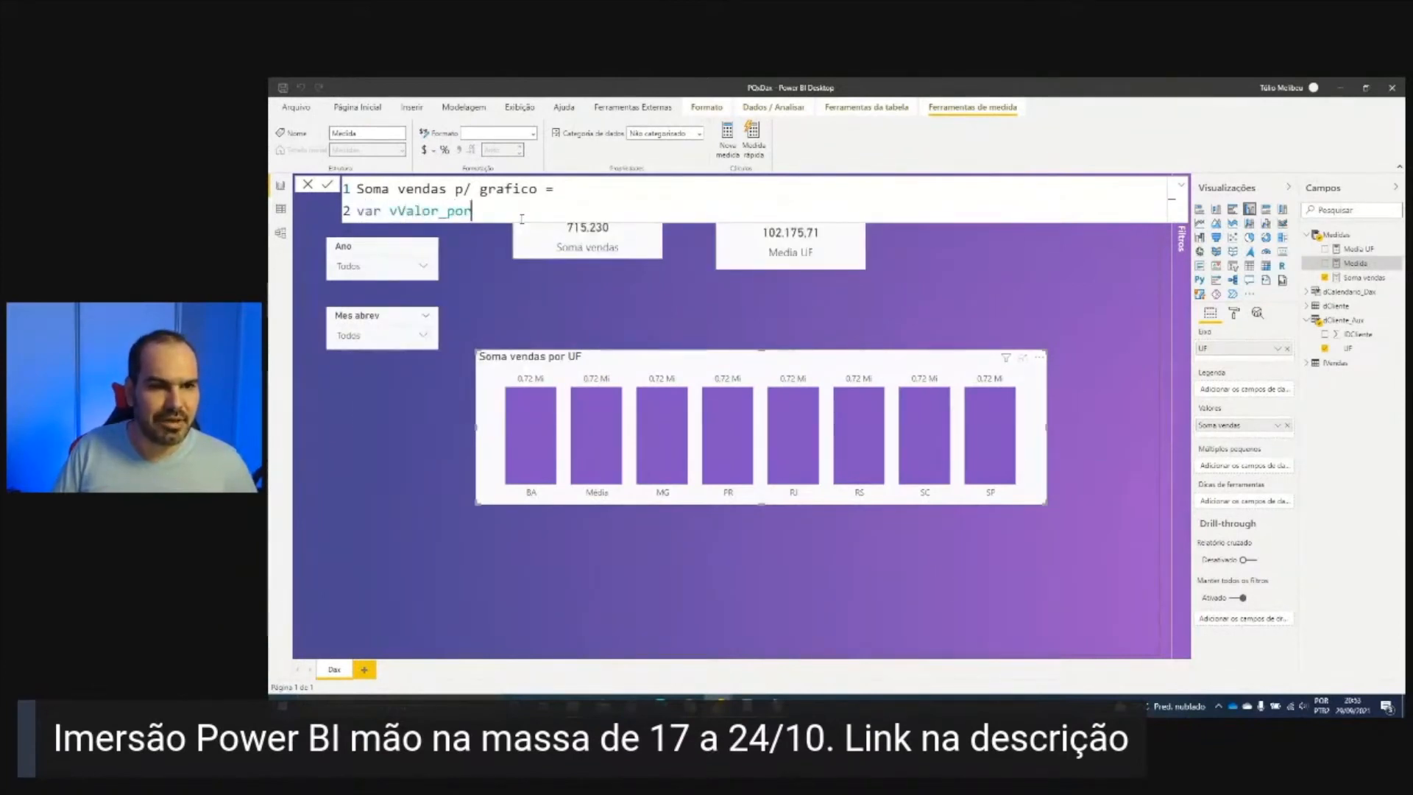
pyautogui.write('_uf')
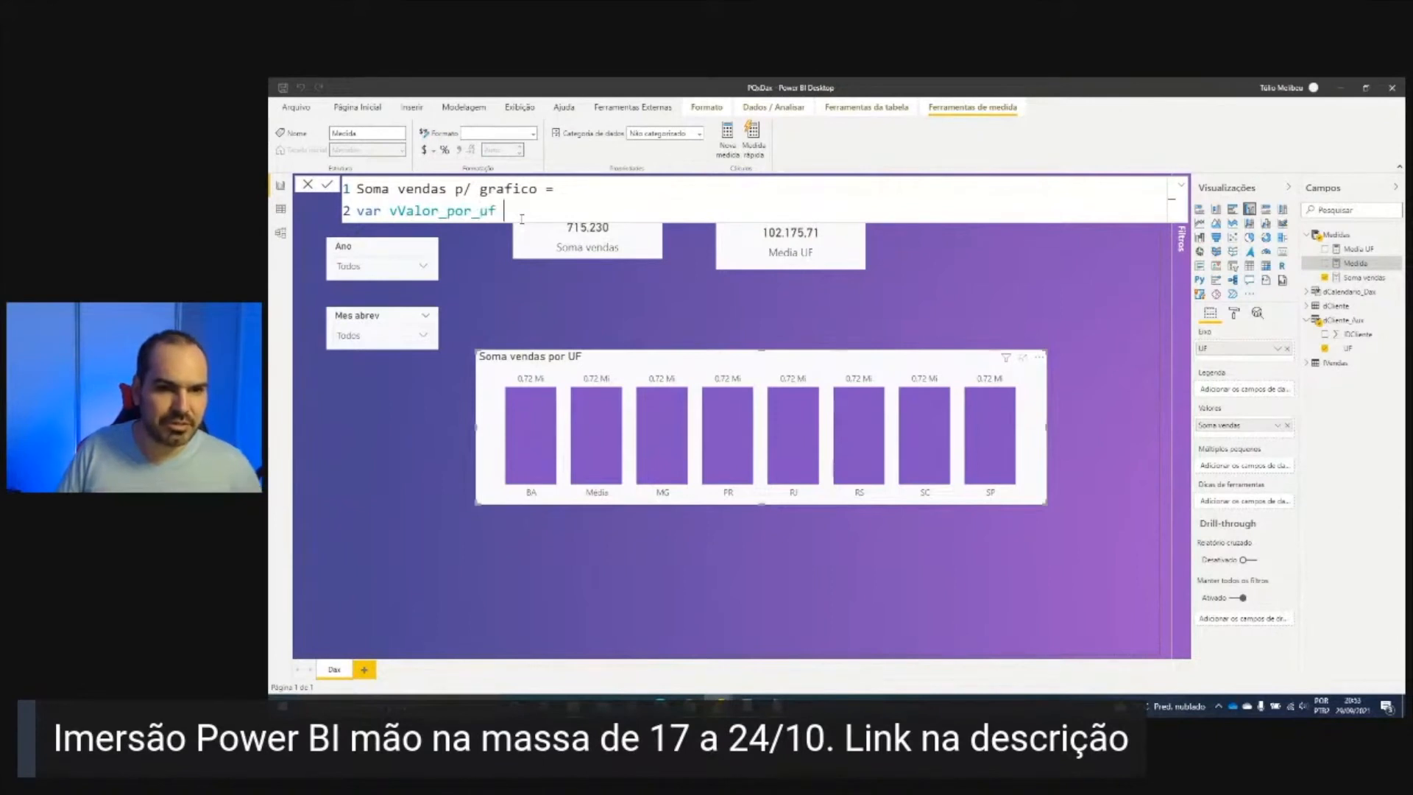
pyautogui.press('BackSpace')
pyautogui.press('BackSpace')
pyautogui.write('UF =')
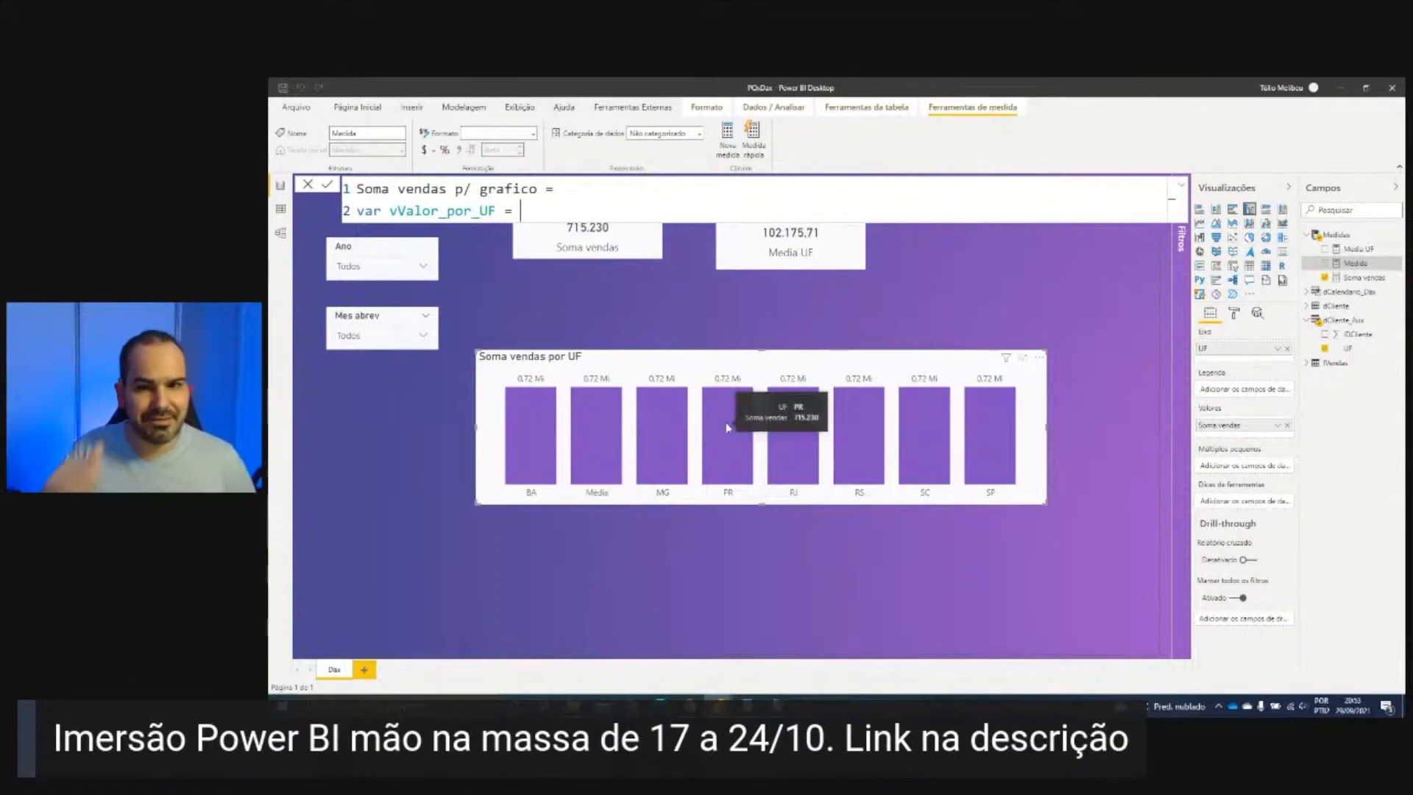
pyautogui.press('Return')
pyautogui.write('CALCULATE(')
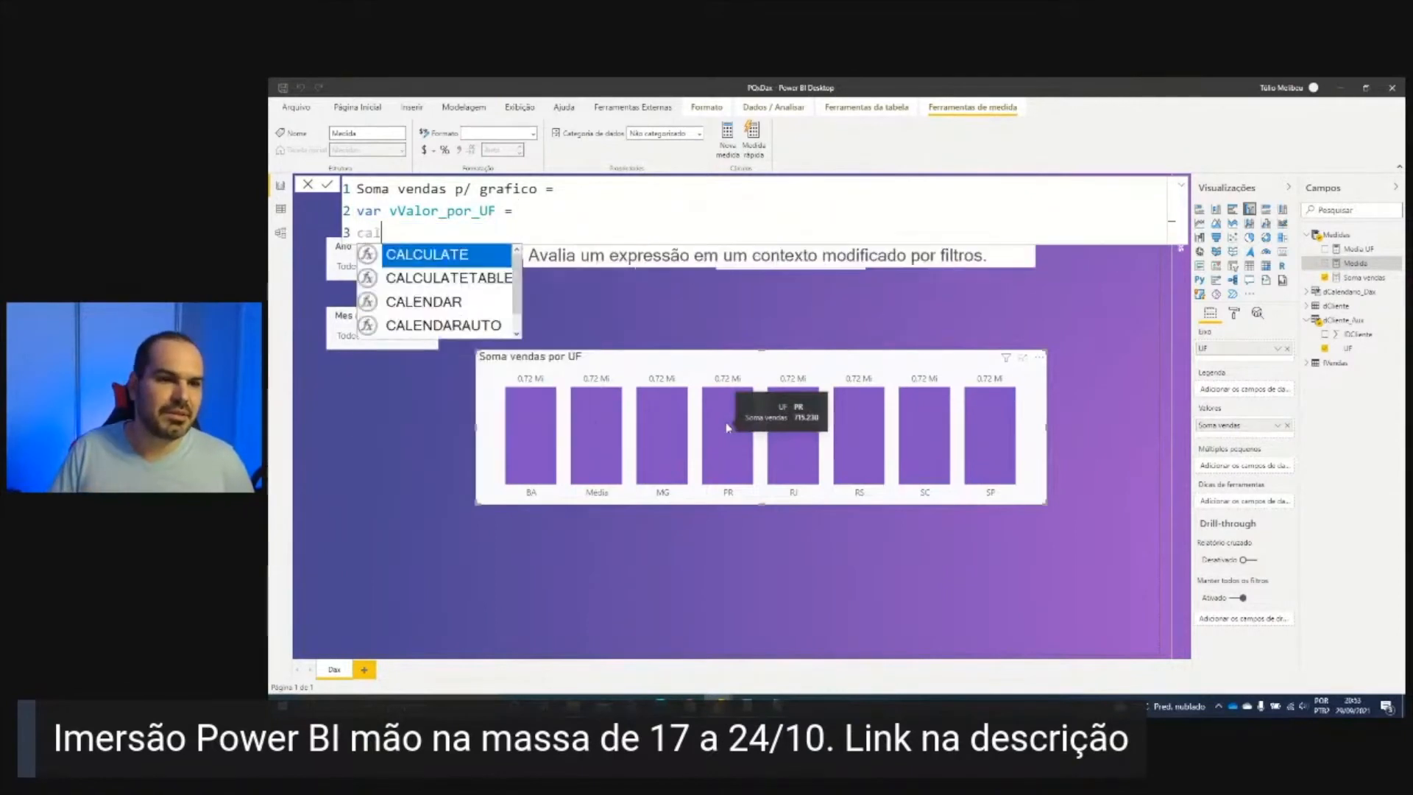
pyautogui.press('Return')
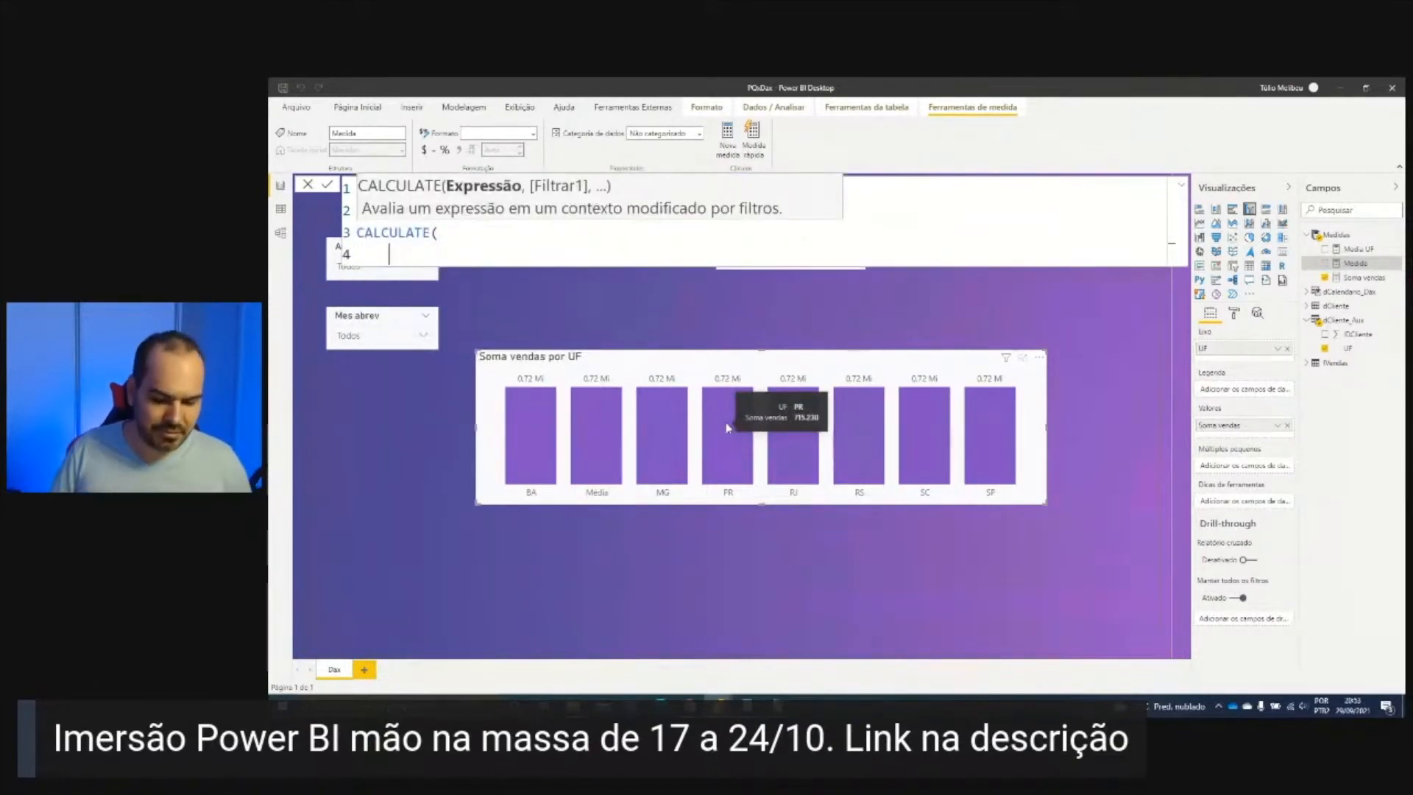
pyautogui.write('soma')
pyautogui.press('Tab')
pyautogui.write(',')
pyautogui.hotkey('shift', 'Return')
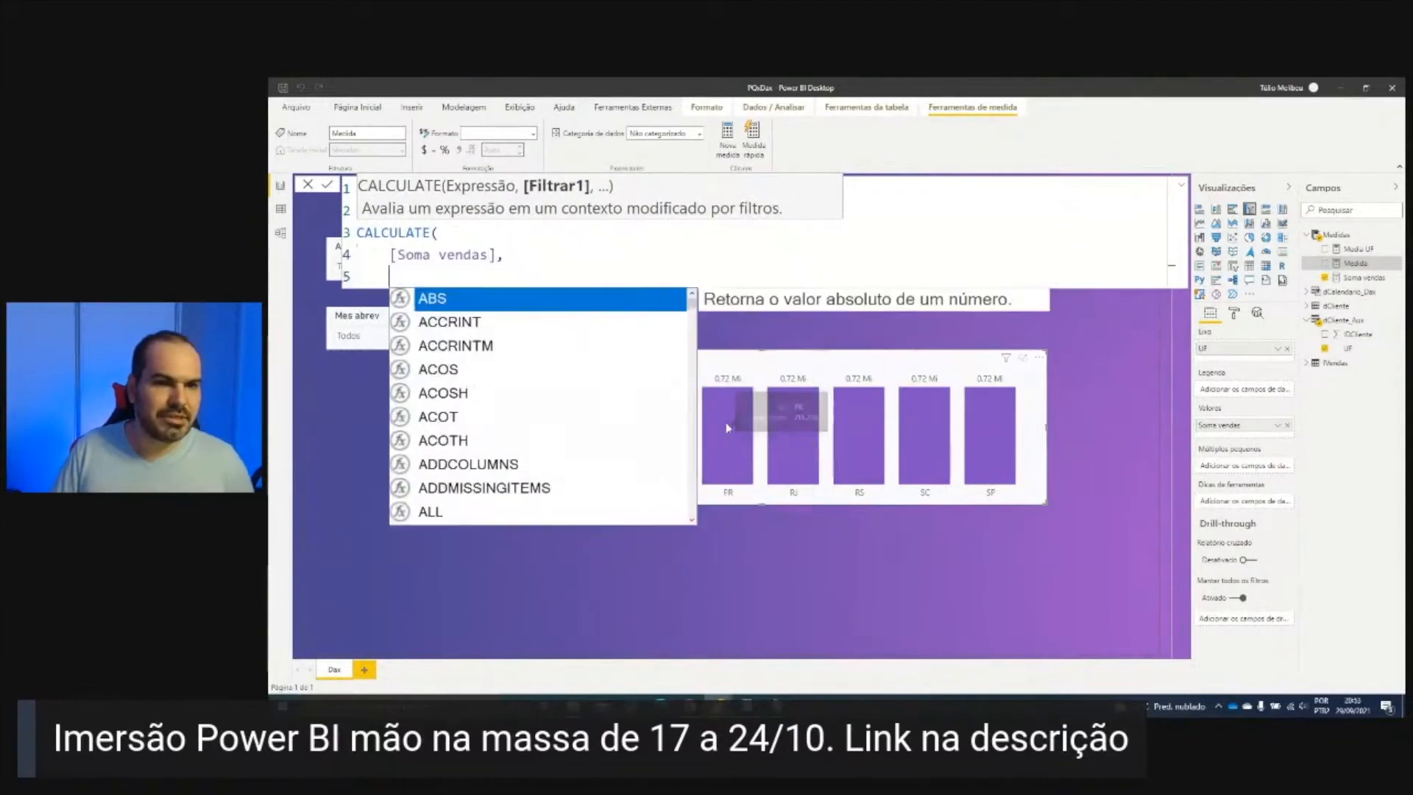
# Step: Add a USERELATIONSHIP filter to the CALCULATE with dCliente_Aux[IDCliente] as its first column
pyautogui.write('user')
pyautogui.press('Tab')
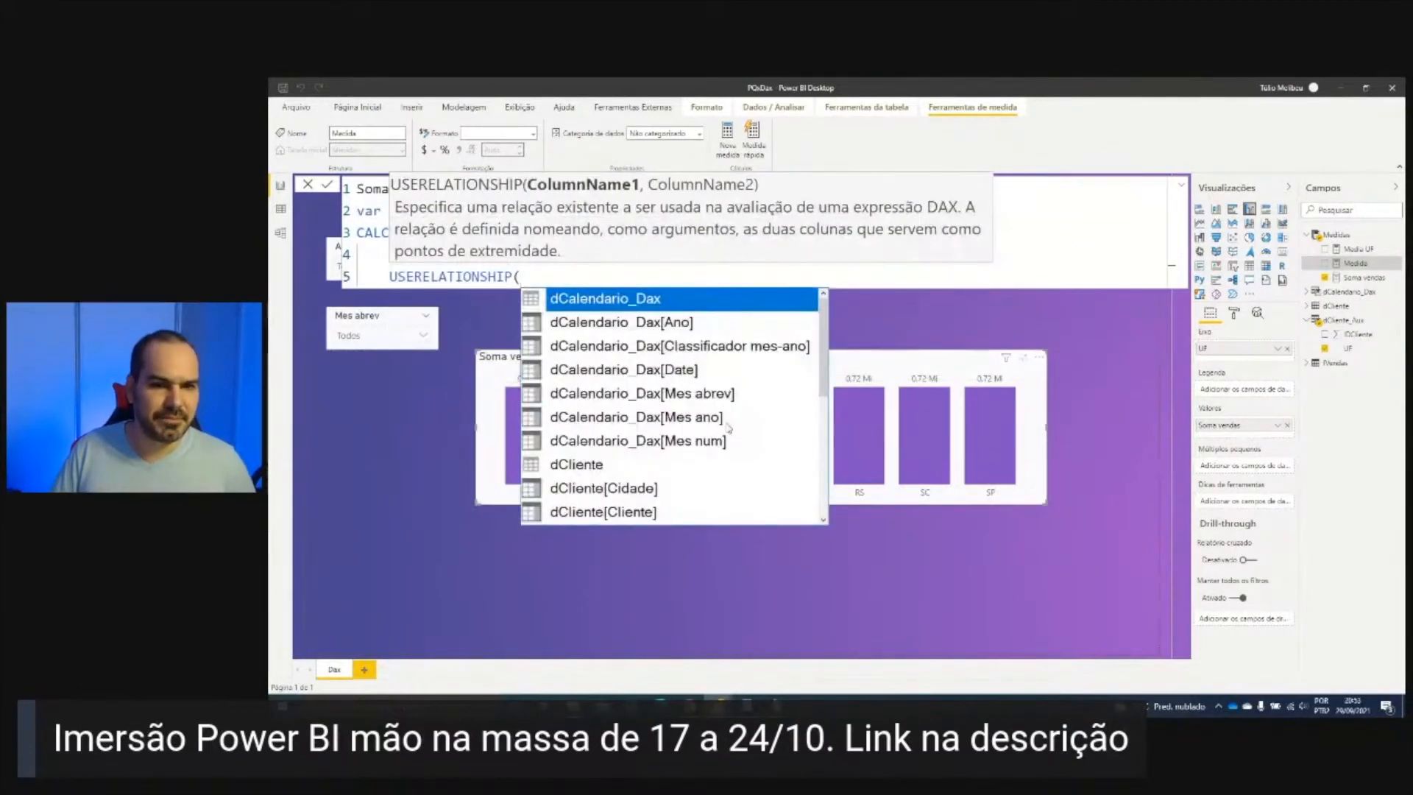
pyautogui.write('dcli')
pyautogui.press('Down')
pyautogui.press('Down')
pyautogui.press('Down')
pyautogui.press('Down')
pyautogui.press('Down')
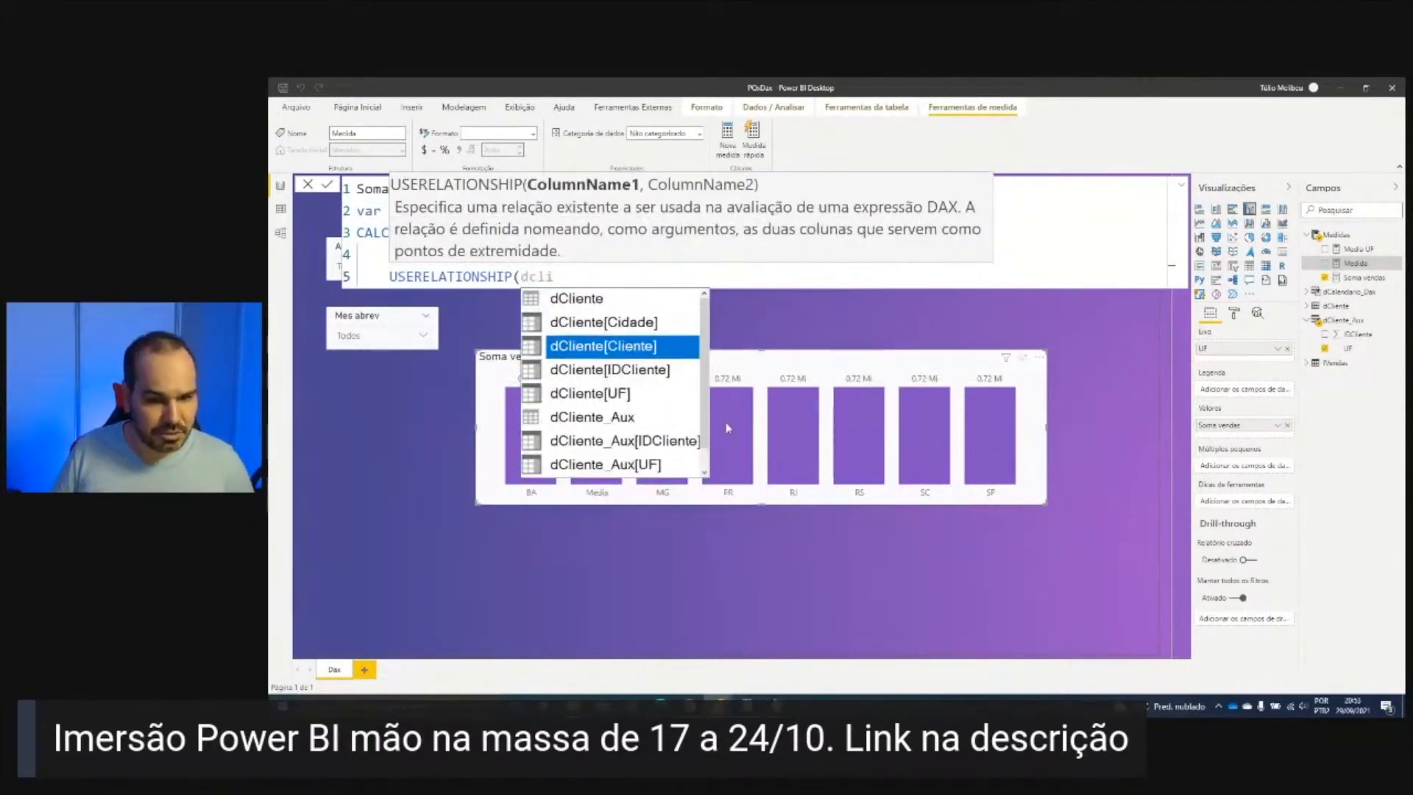
pyautogui.press('Down')
pyautogui.press('Down')
pyautogui.press('Down')
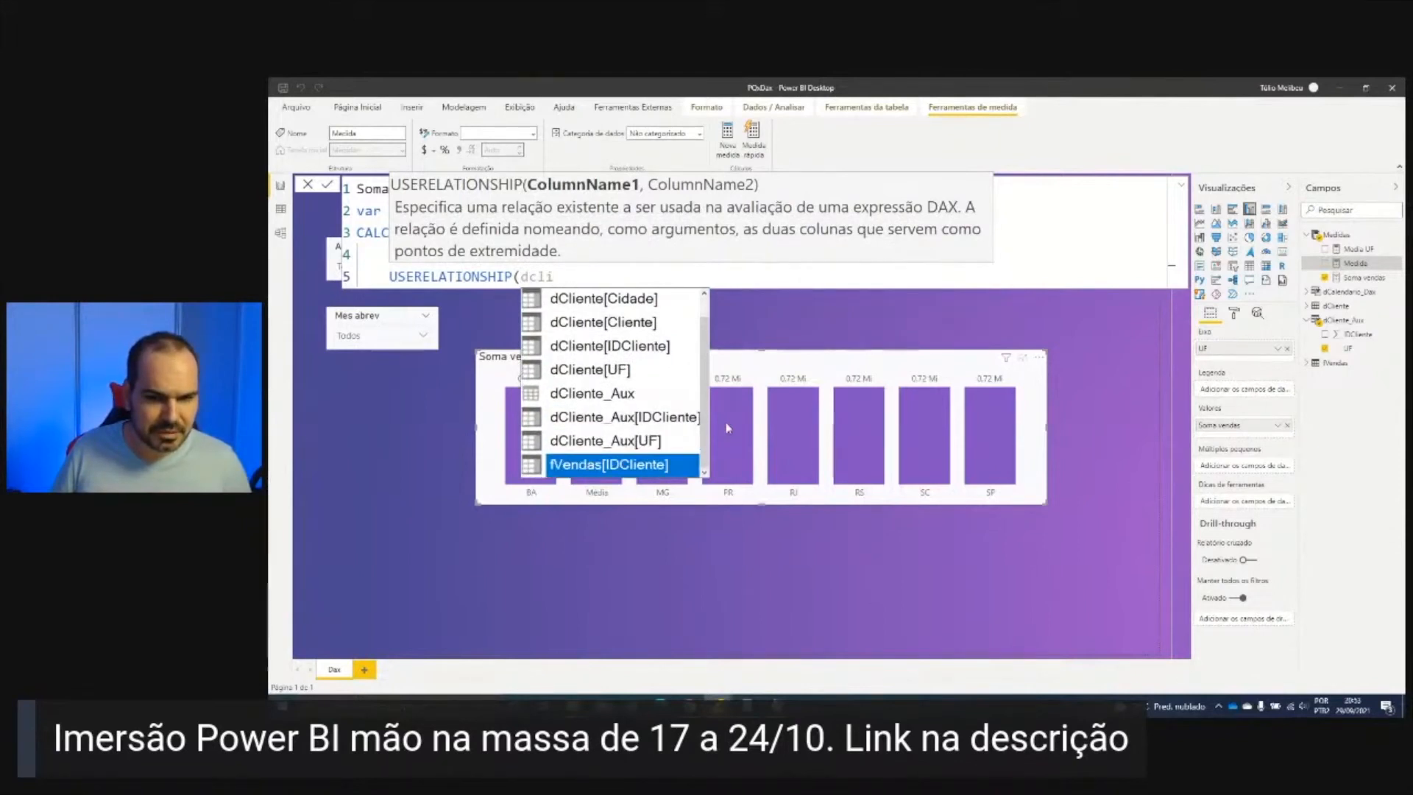
pyautogui.press('Up')
pyautogui.press('Up')
pyautogui.press('Up')
pyautogui.press('Up')
pyautogui.press('Up')
pyautogui.press('Down')
pyautogui.press('Down')
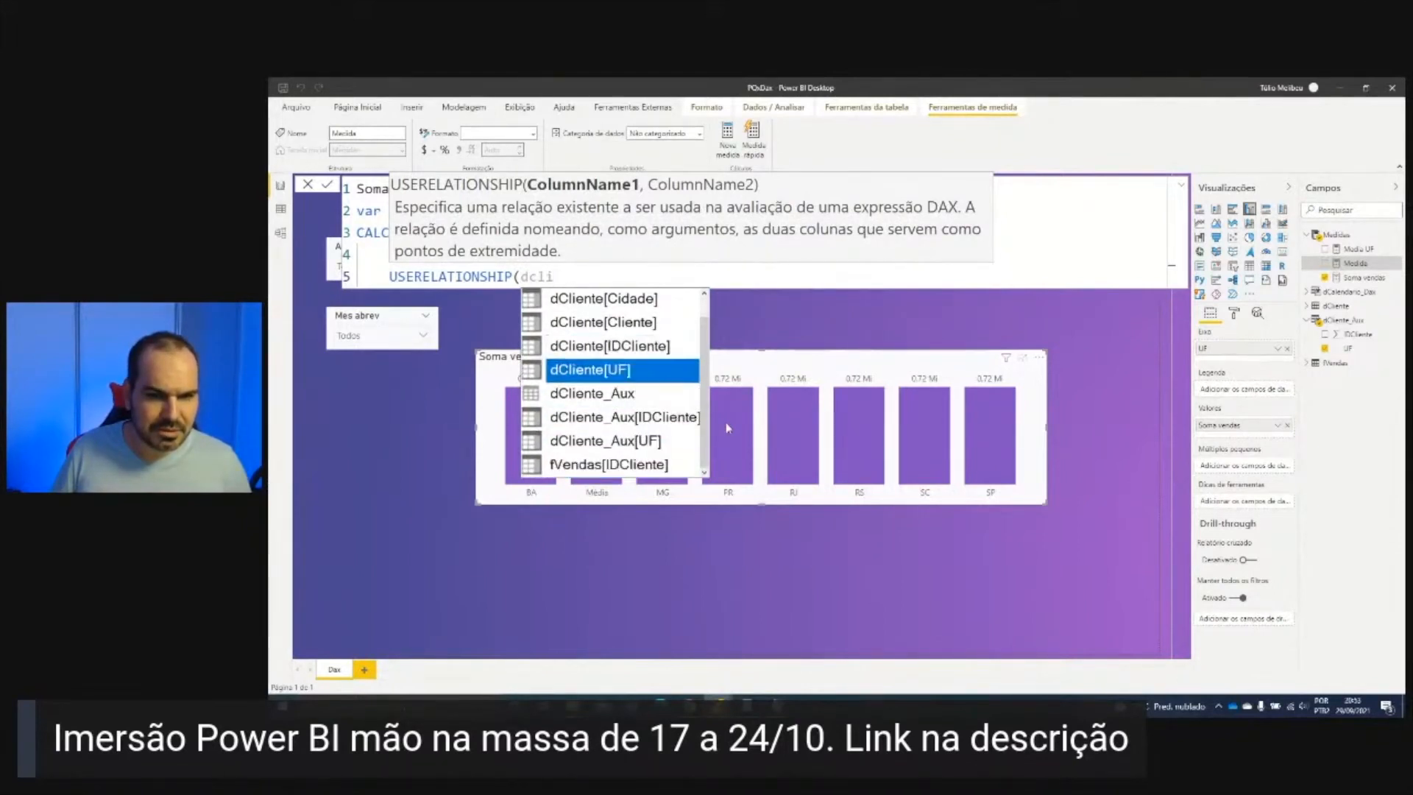
pyautogui.press('Down')
pyautogui.press('Tab')
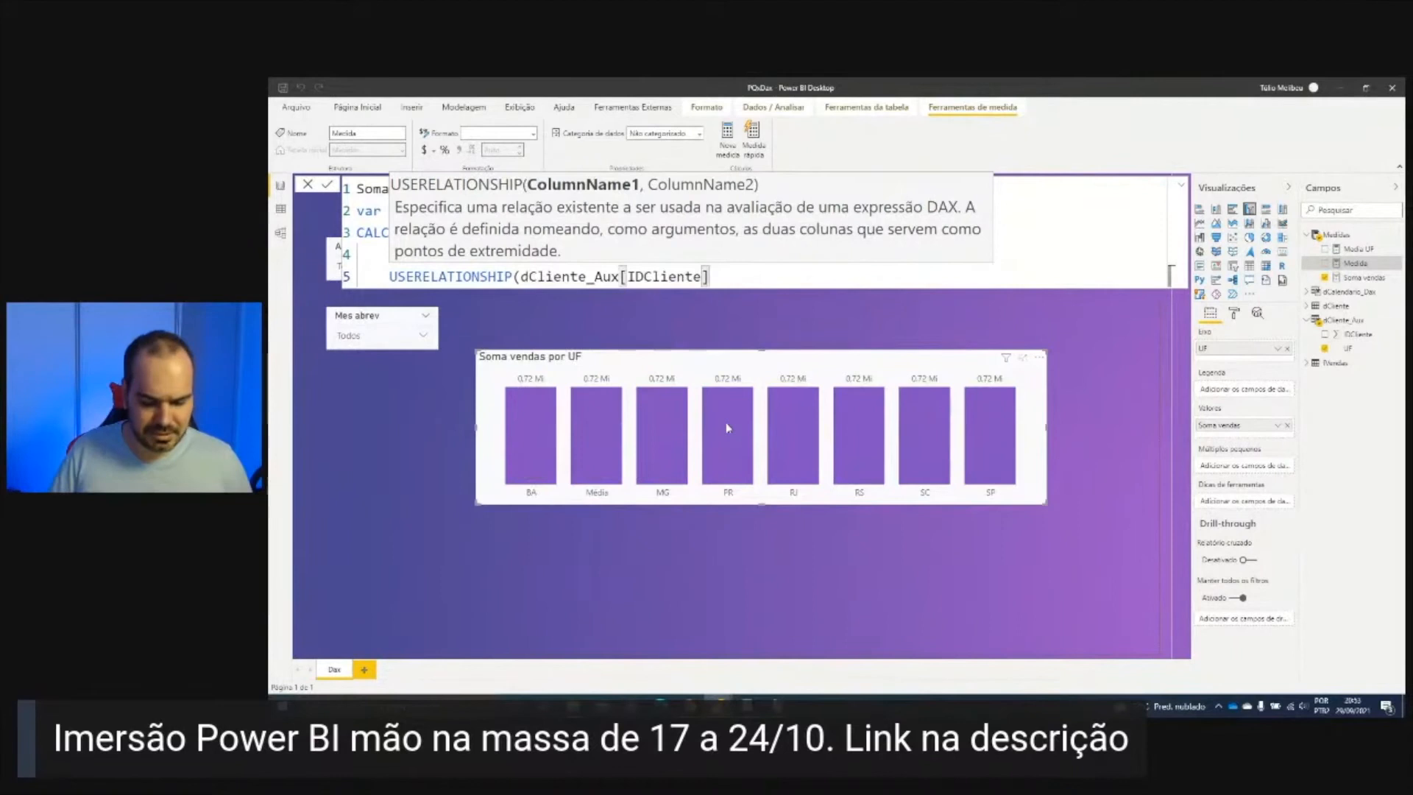
# Step: Complete USERELATIONSHIP with fVendas[IDCliente] as the second column and close the CALCULATE on its own line
pyautogui.write(', fvend')
pyautogui.press('Down')
pyautogui.press('Down')
pyautogui.press('Tab')
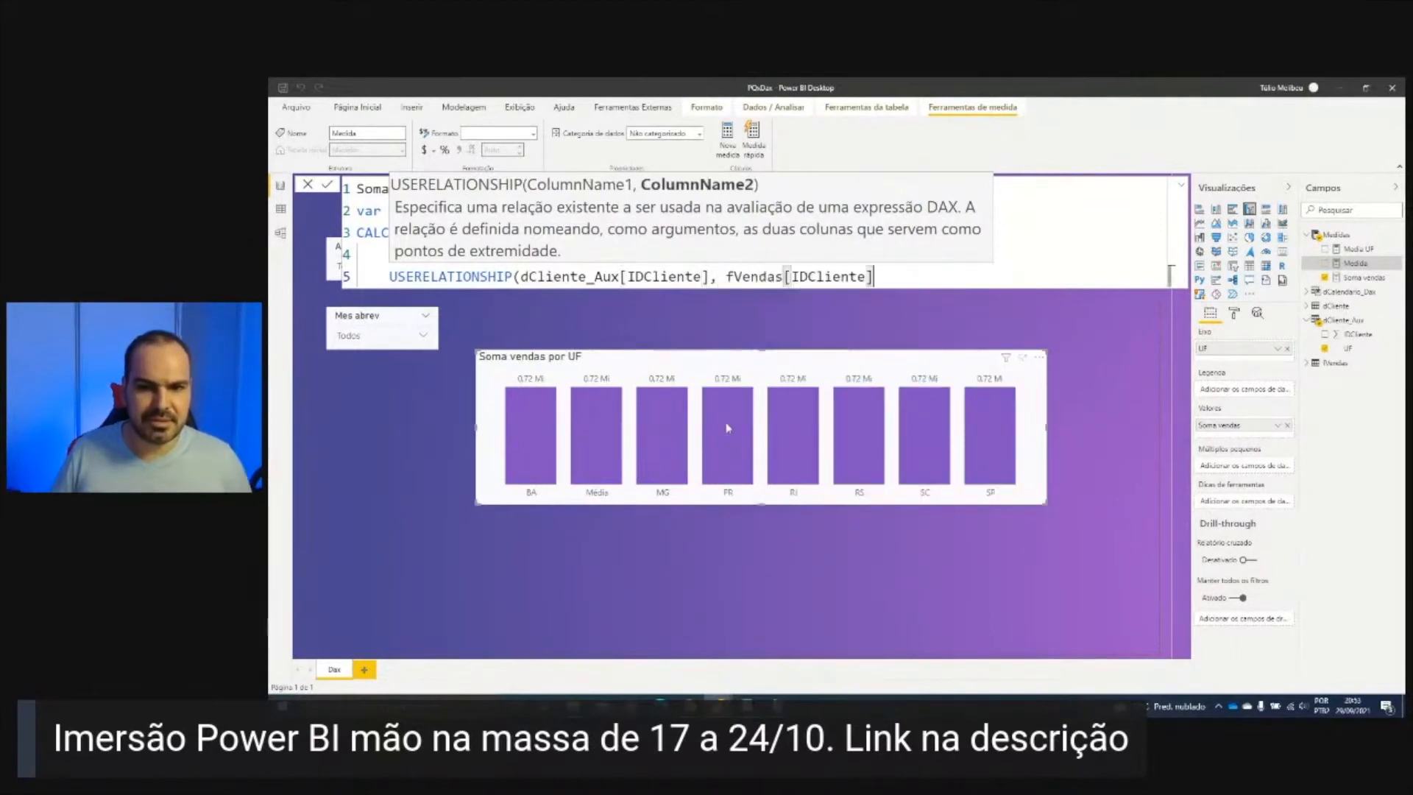
pyautogui.write(')')
pyautogui.hotkey('shift', 'Return')
pyautogui.press('BackSpace')
pyautogui.write(')')
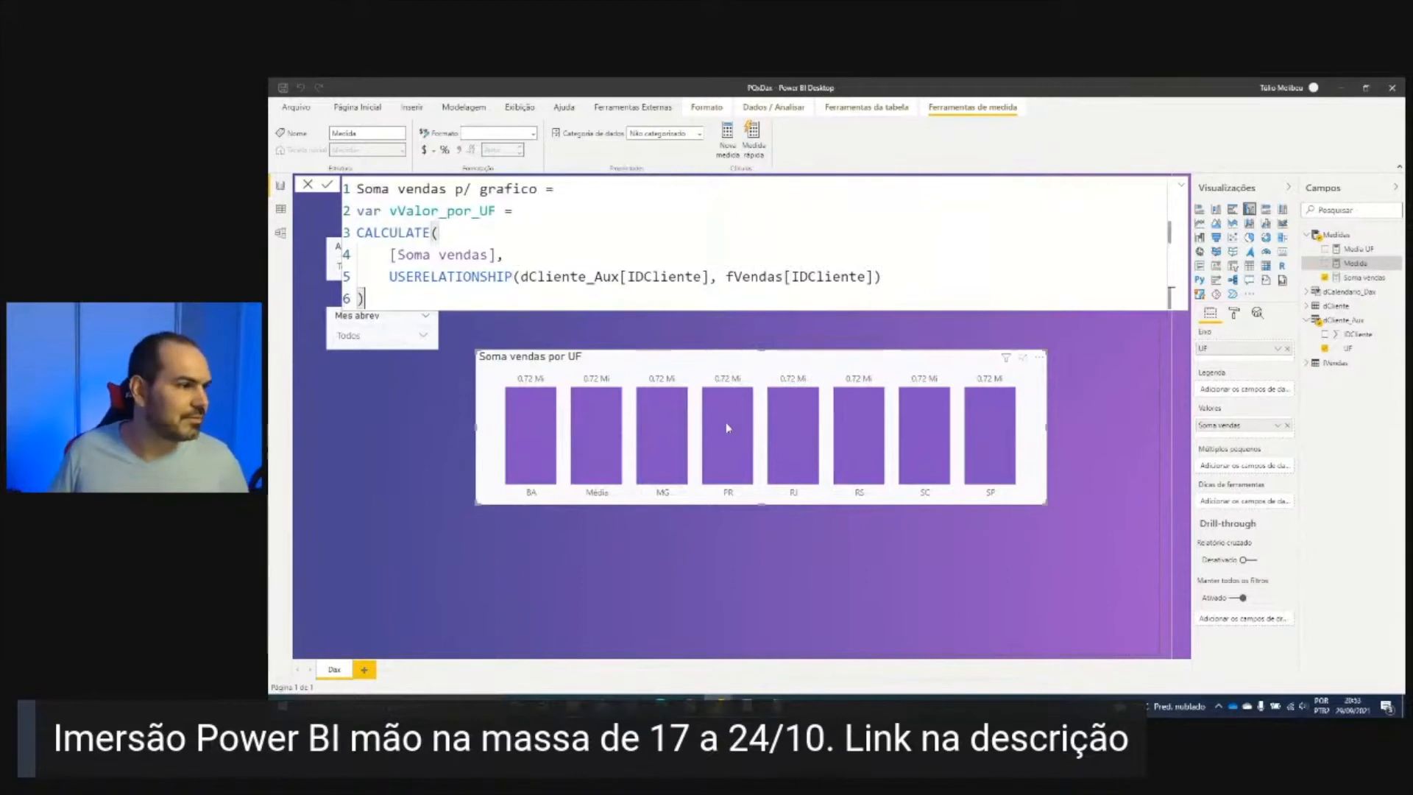
# Step: Declare a second variable vMedia_por_UF equal to the measure [Media UF]
pyautogui.hotkey('shift', 'Return')
pyautogui.write('var vMedia_por')
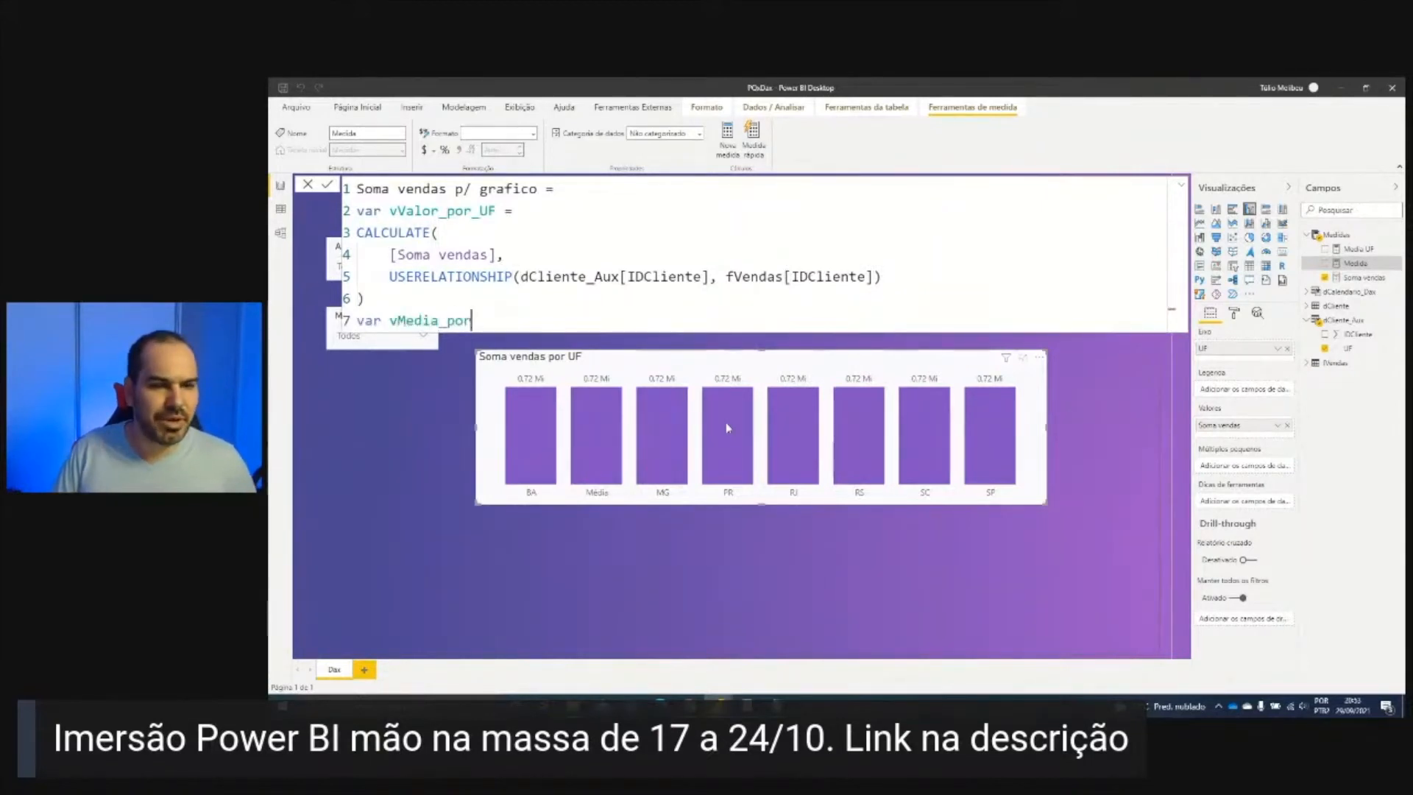
pyautogui.write('_UF = ')
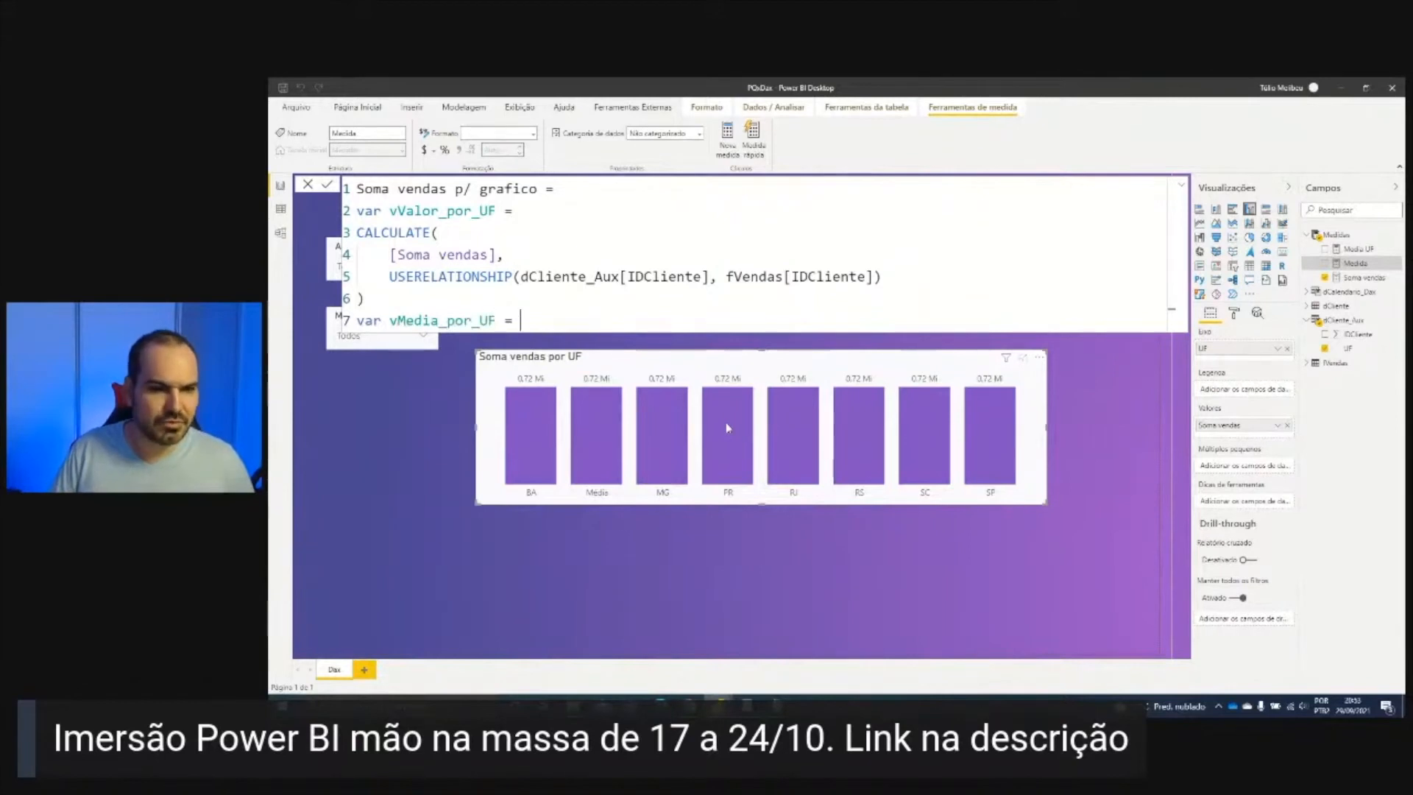
pyautogui.write('media')
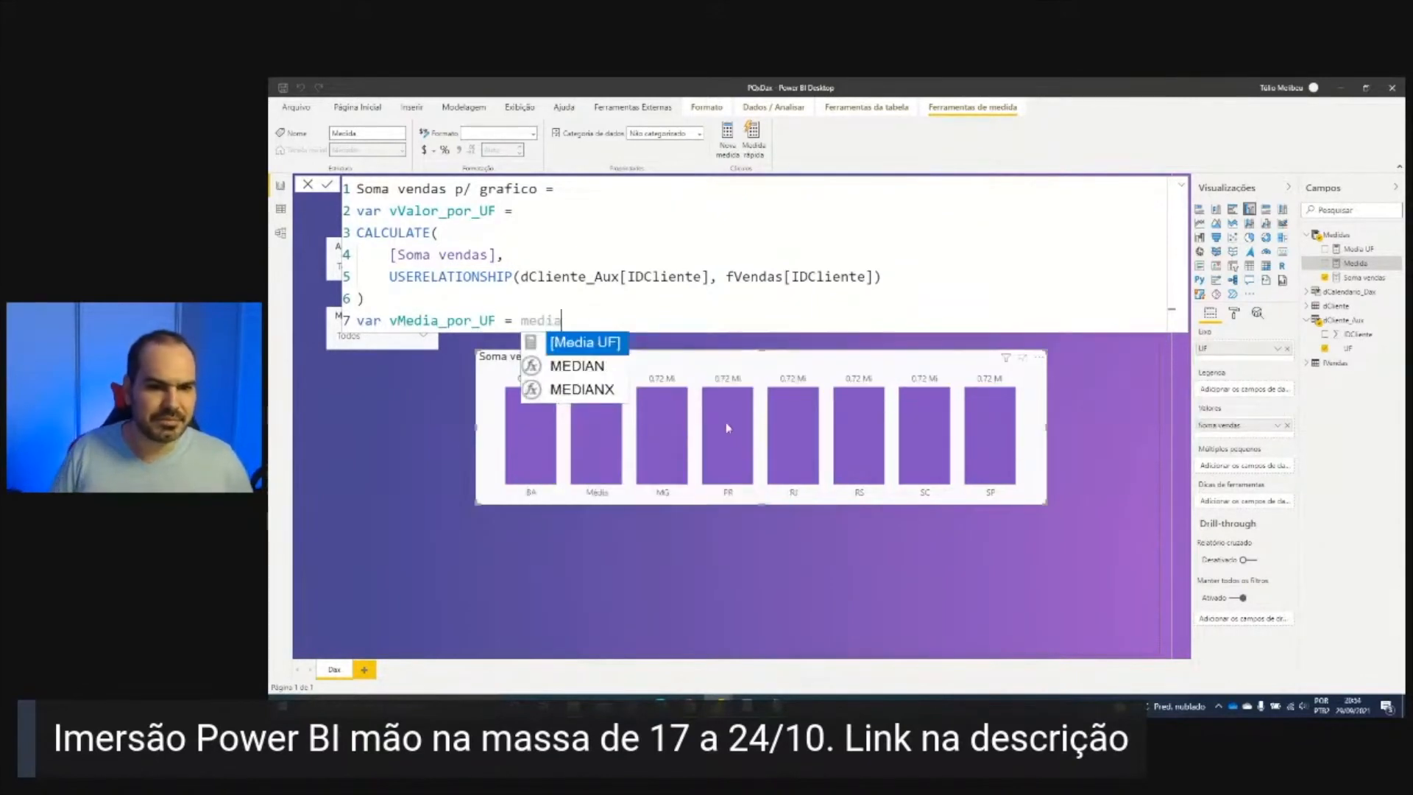
pyautogui.press('Tab')
pyautogui.press('Return')
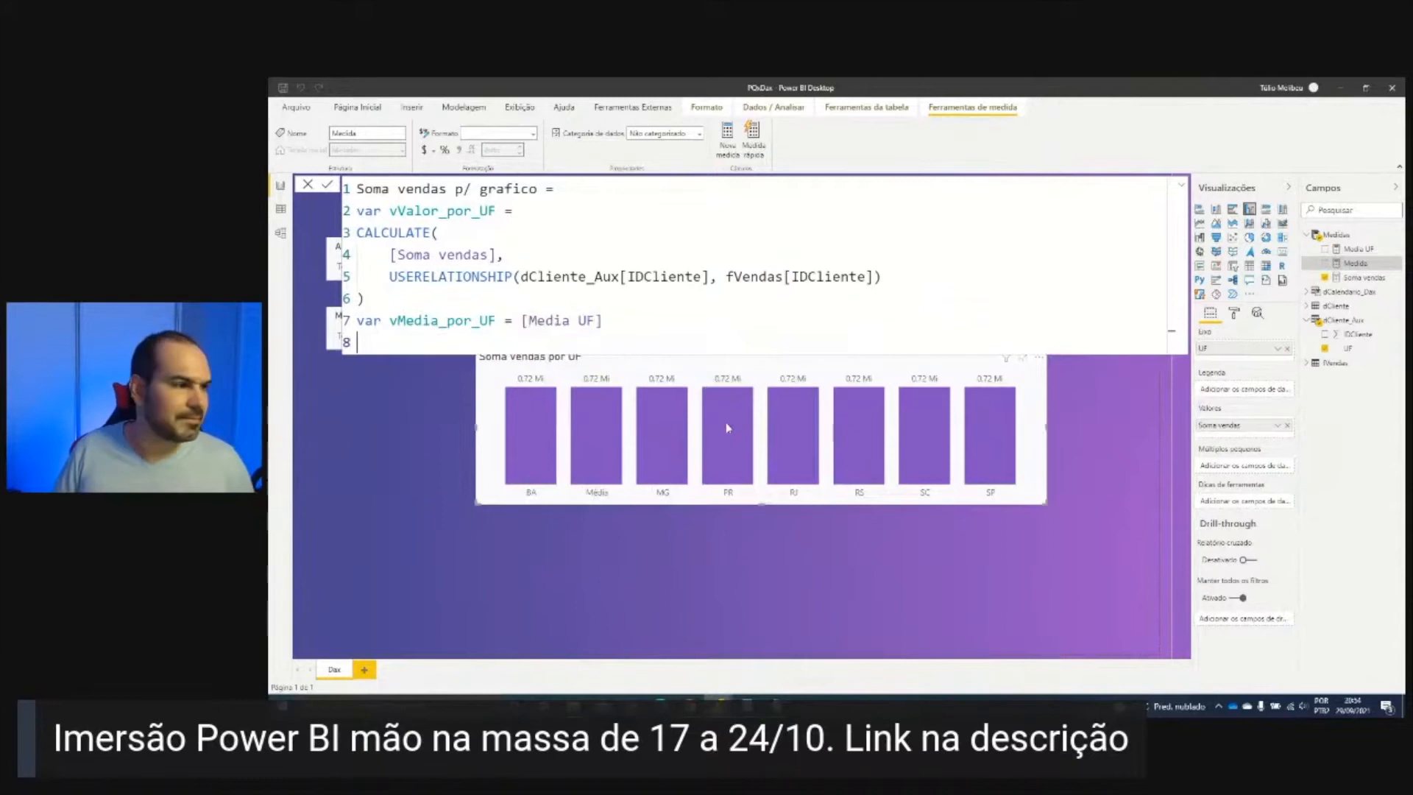
# Step: Declare a third variable vUF_contexto as SELECTEDVALUE(dCliente_Aux[UF])
pyautogui.write('var')
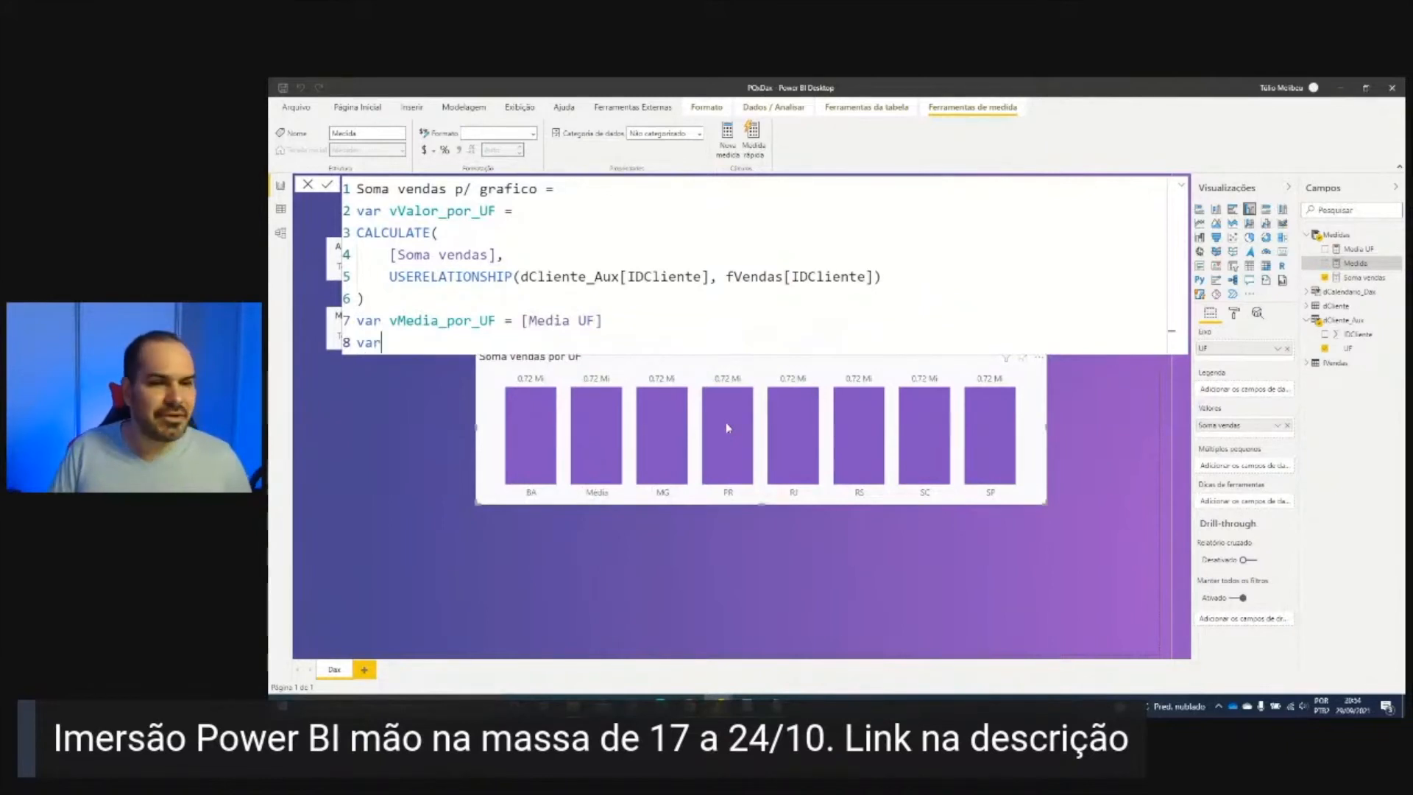
pyautogui.write(' vUF_cone')
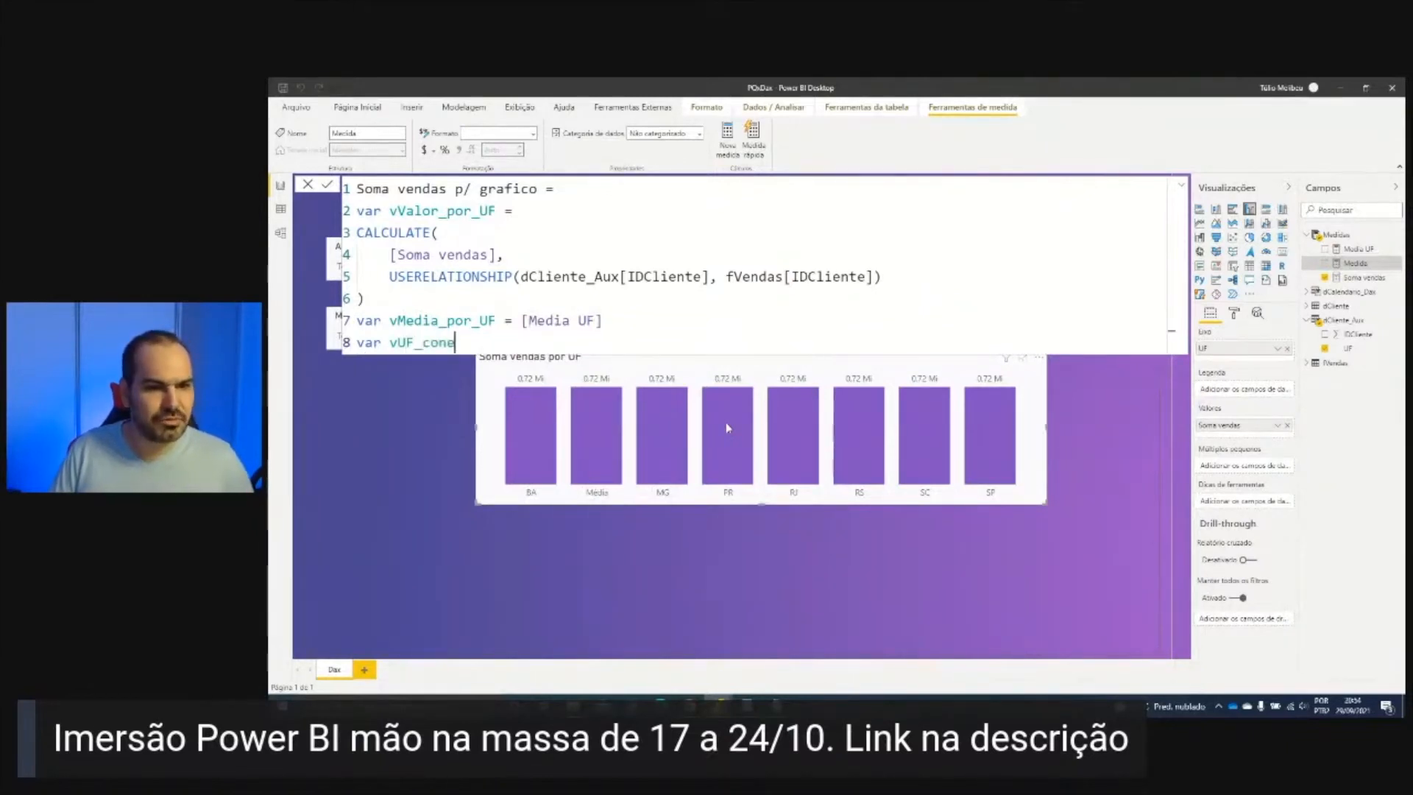
pyautogui.press('BackSpace')
pyautogui.write('texto')
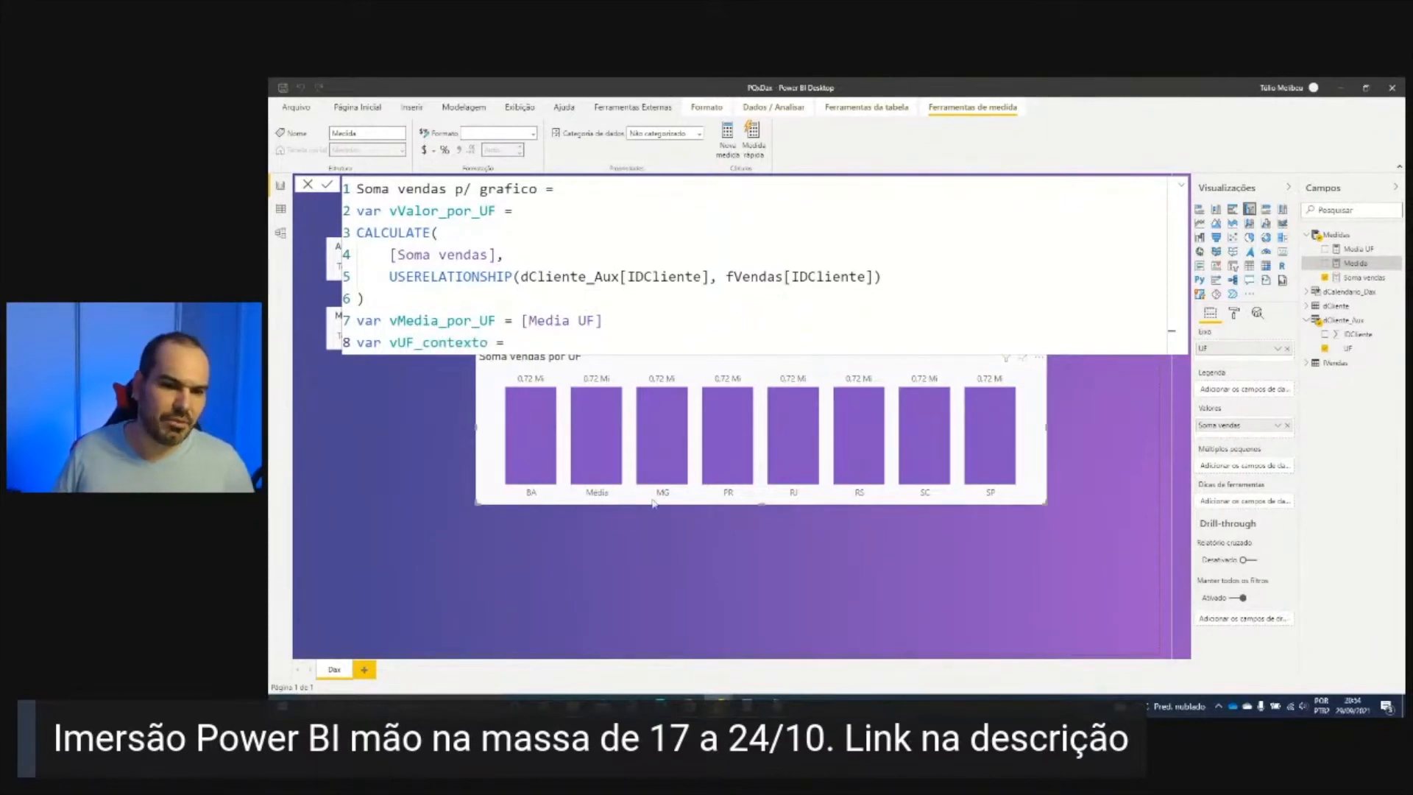
pyautogui.write(' = ')
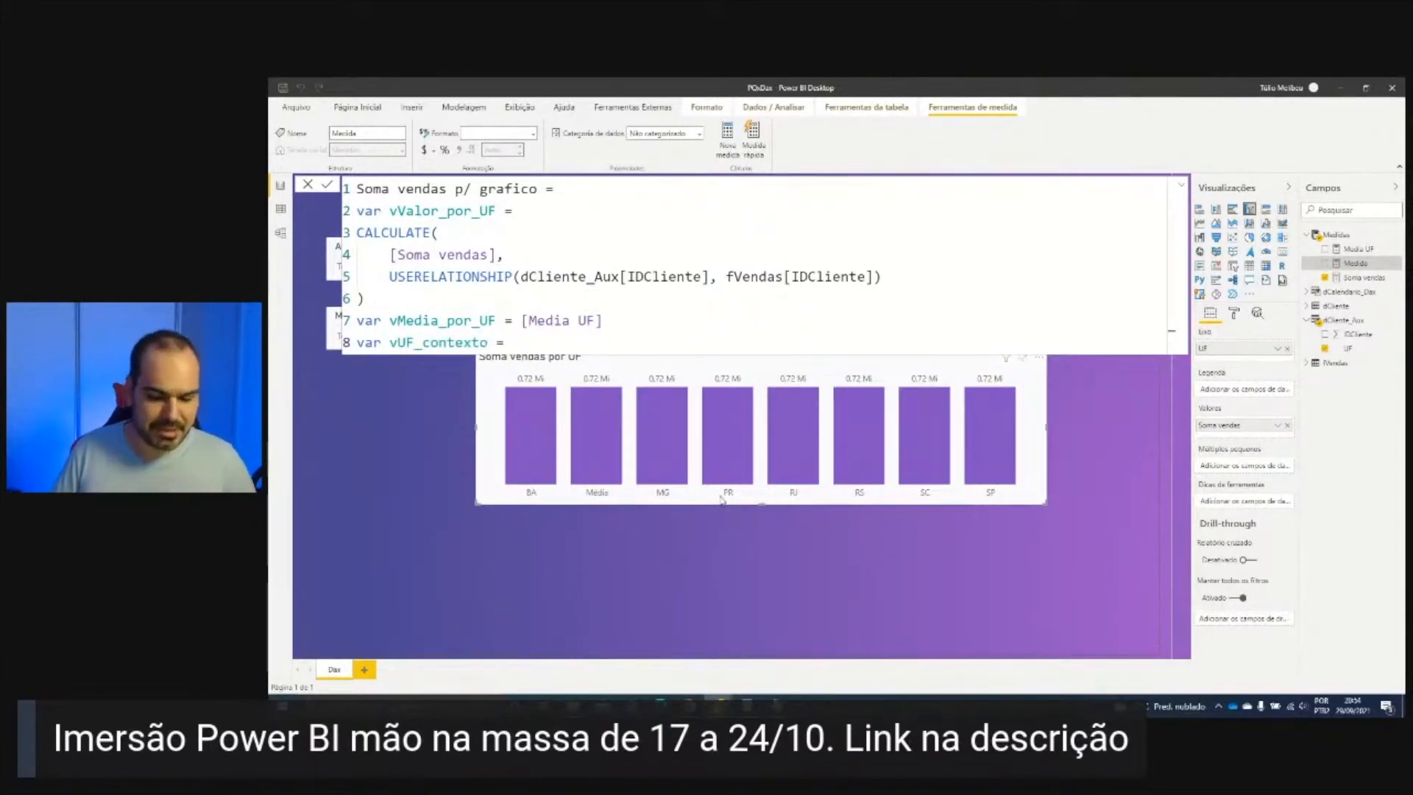
pyautogui.write('selec')
pyautogui.press('Down')
pyautogui.press('Down')
pyautogui.press('Down')
pyautogui.press('Down')
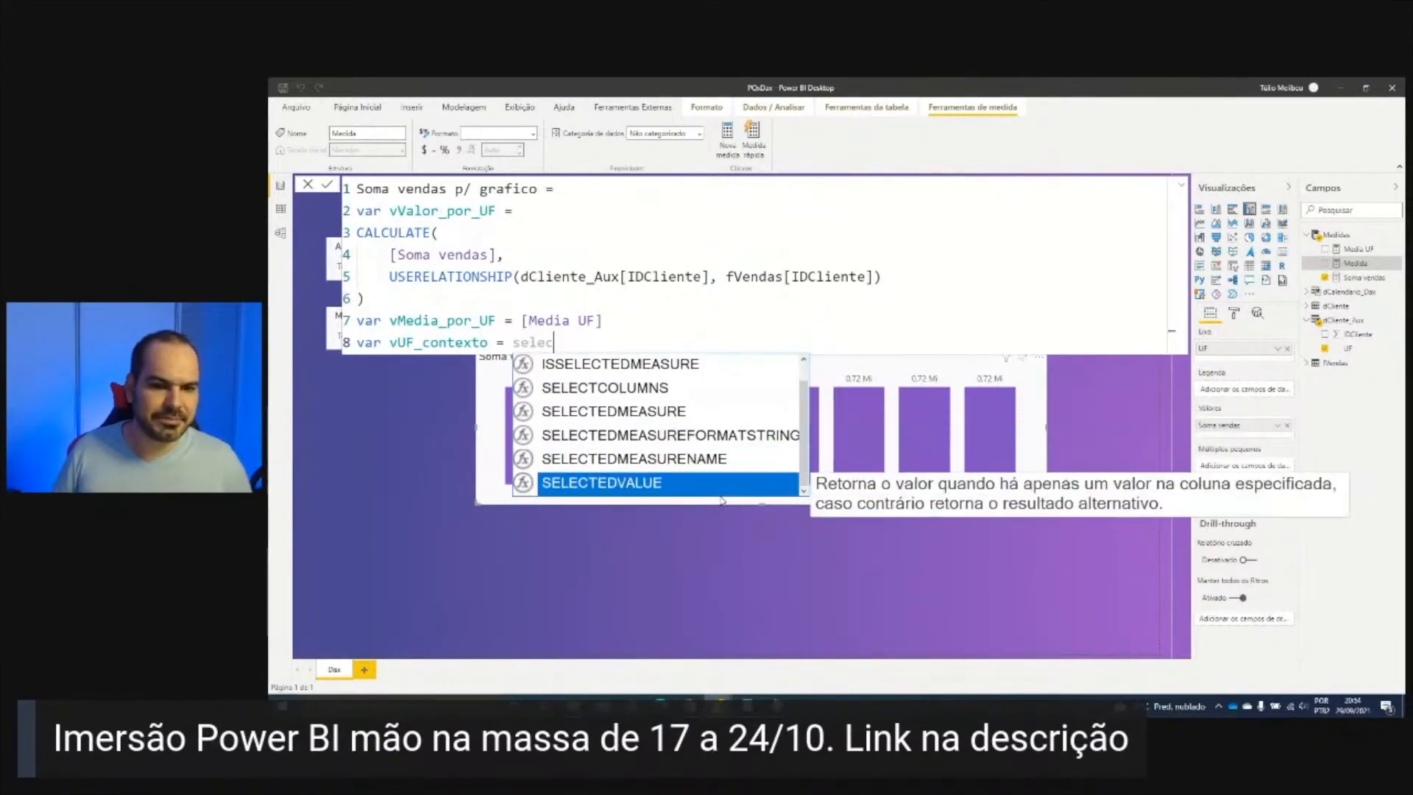
pyautogui.press('Tab')
pyautogui.write('dclie')
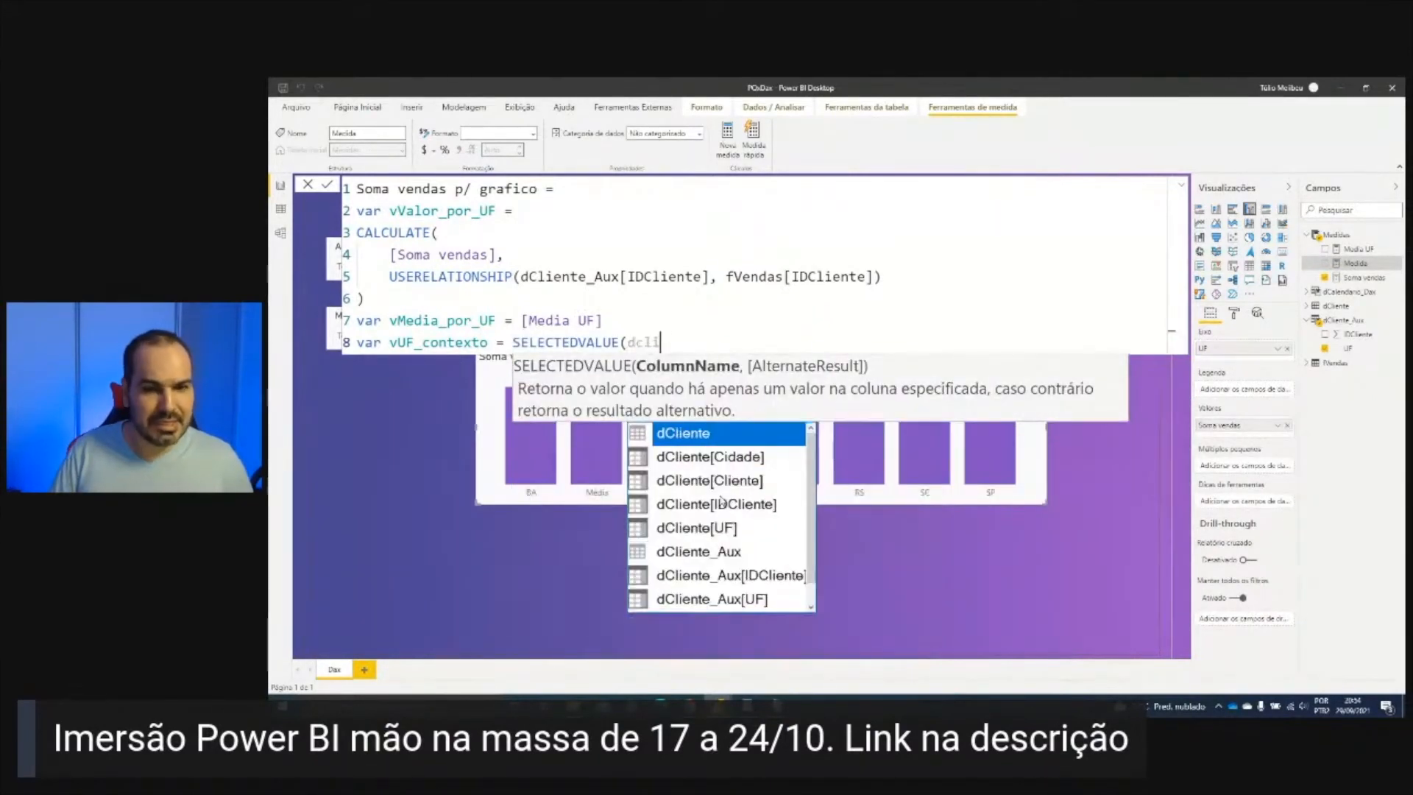
pyautogui.press('Down')
pyautogui.press('Down')
pyautogui.press('Down')
pyautogui.press('Down')
pyautogui.press('Down')
pyautogui.press('Down')
pyautogui.press('Down')
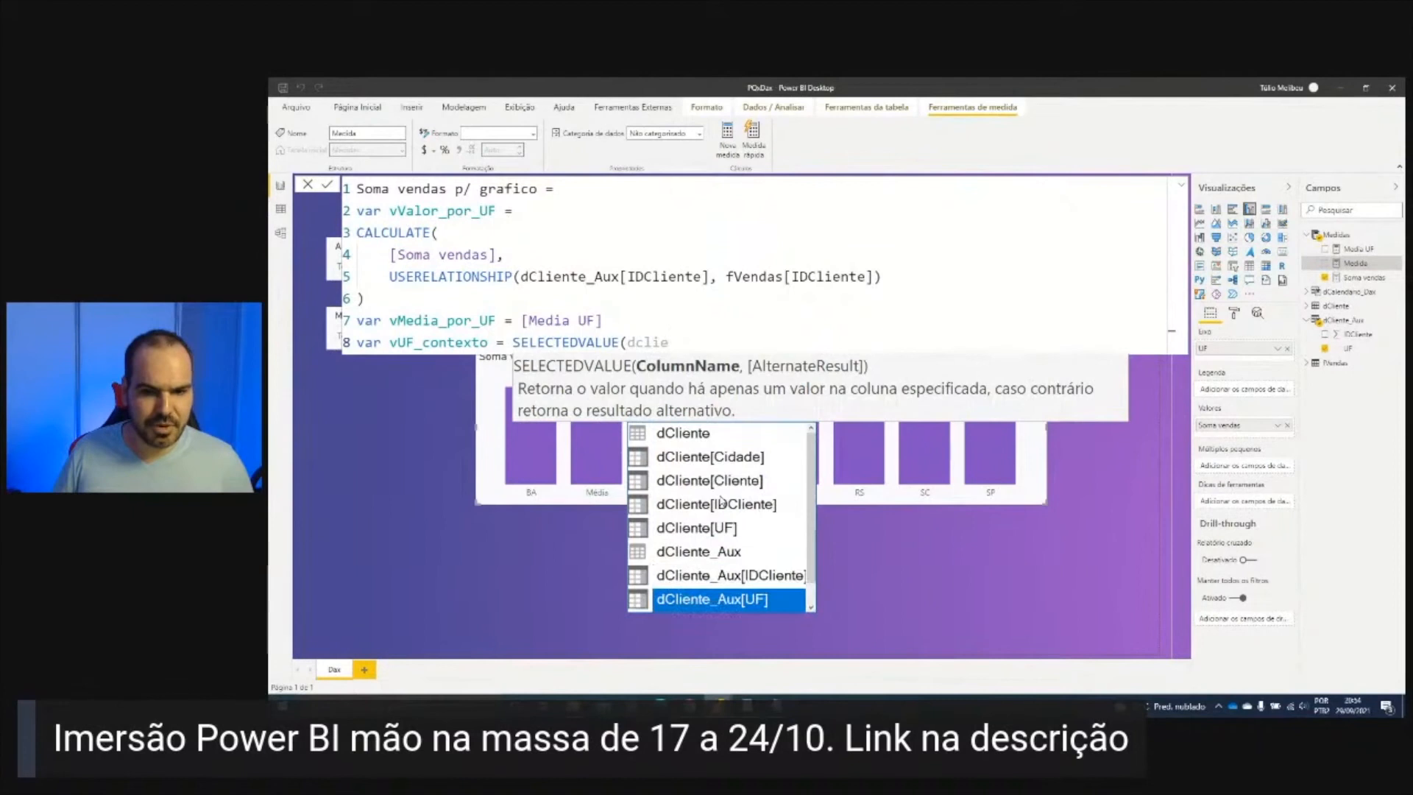
pyautogui.press('Tab')
pyautogui.write(')')
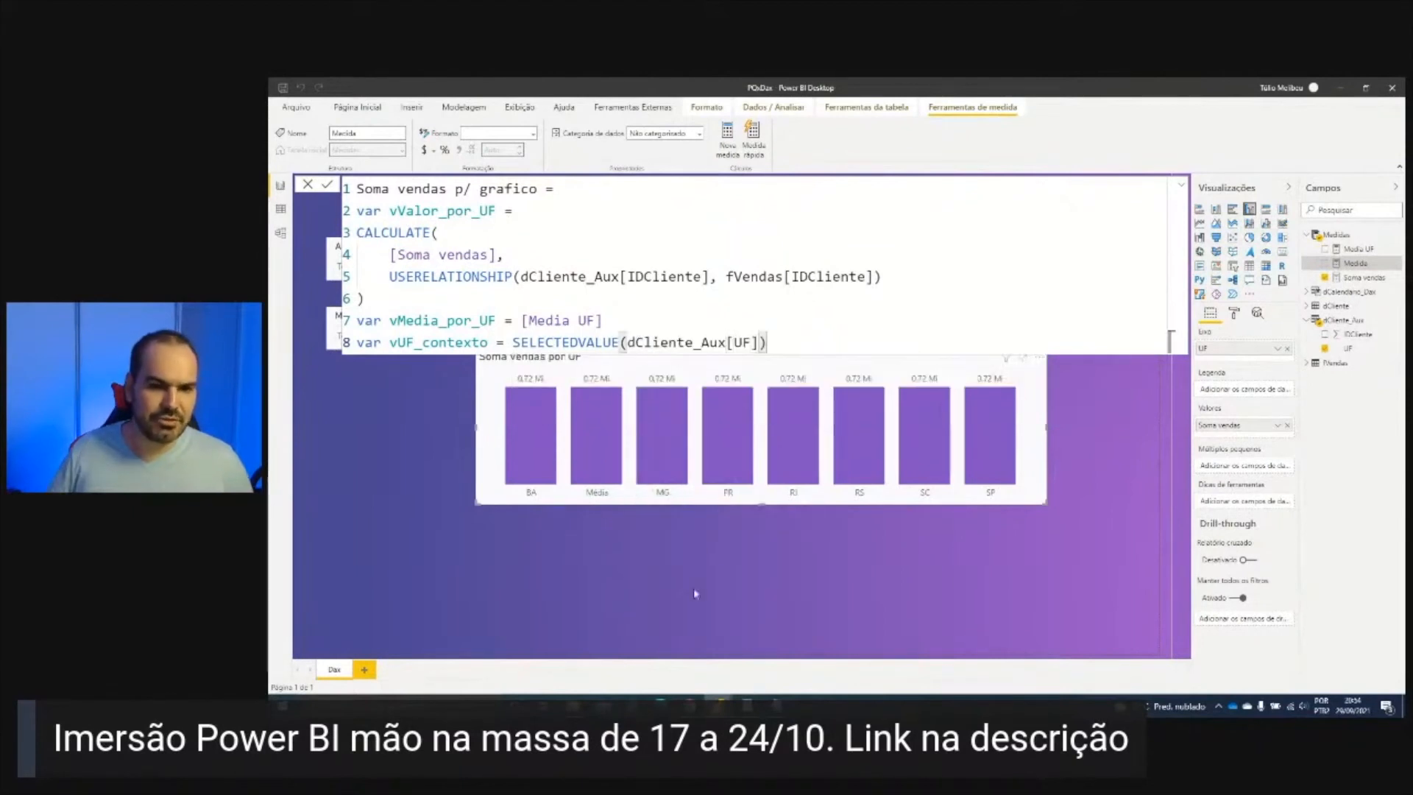
pyautogui.moveTo(984, 405)
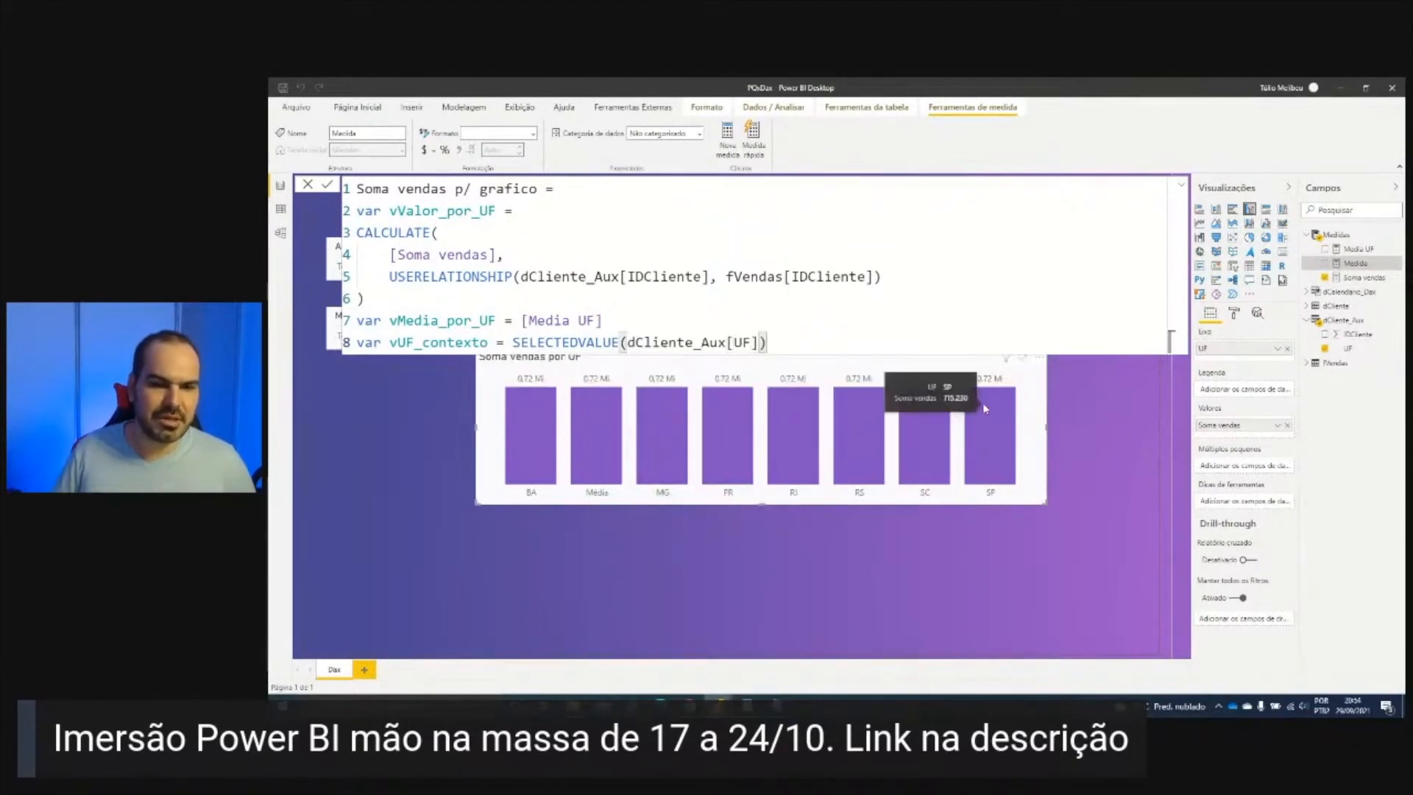
# Step: Declare a fourth variable vResultado and open an IF function as its expression on a new line
pyautogui.press('Return')
pyautogui.write('var vResu')
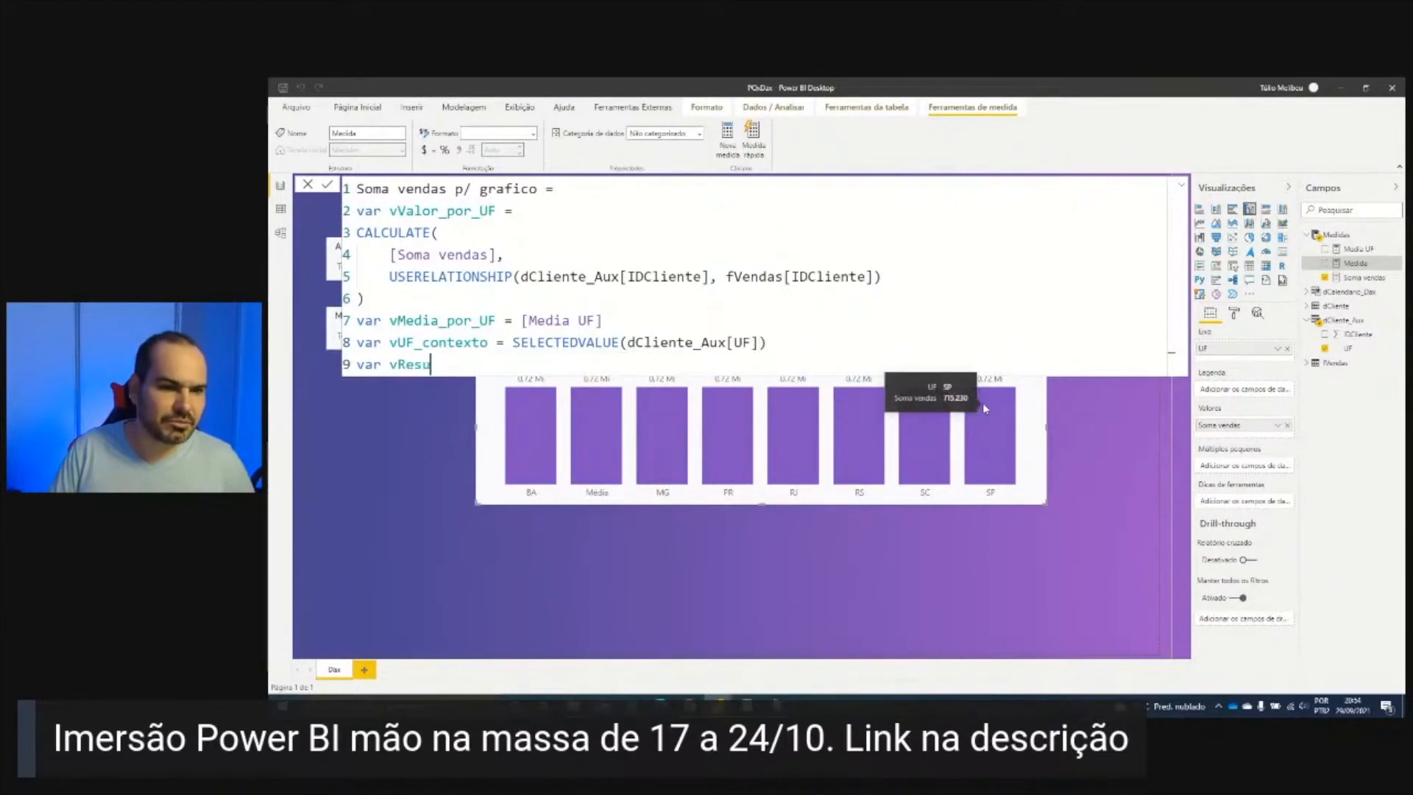
pyautogui.write('ltado =')
pyautogui.press('Return')
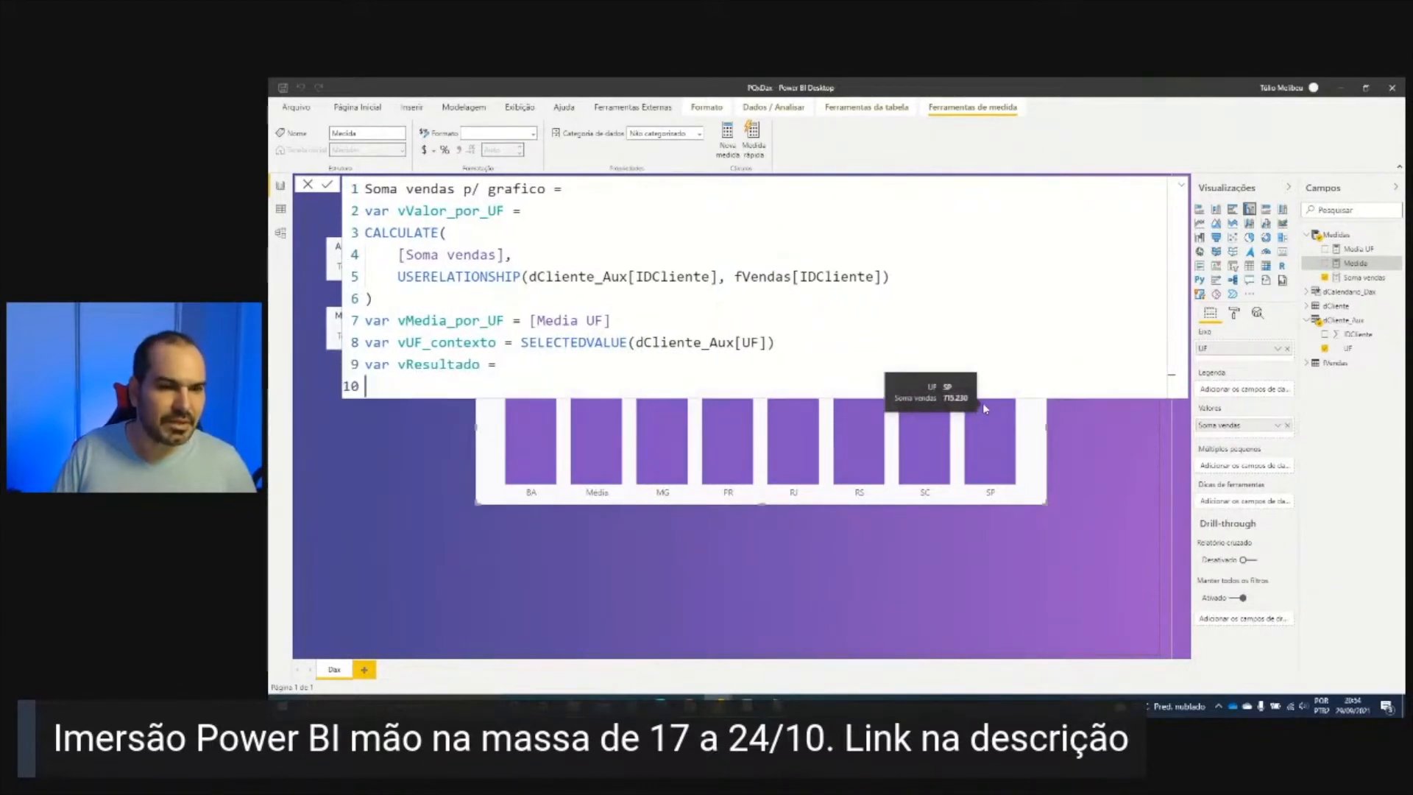
pyautogui.write('IF(')
pyautogui.press('Return')
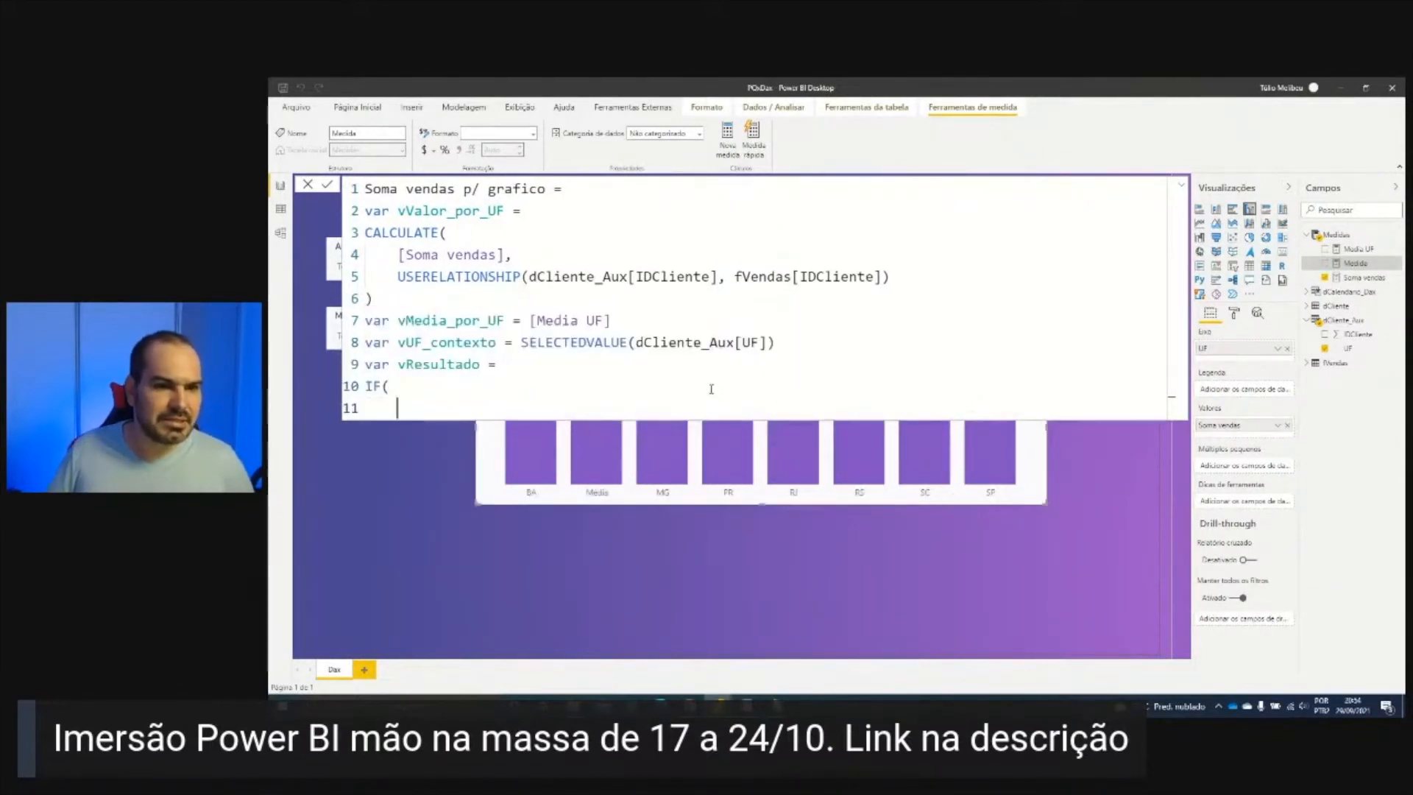
# Step: Set the IF condition to vUF_contexto = "Média"
pyautogui.doubleClick(467, 344)
pyautogui.hotkey('ctrl', 'c')
pyautogui.click(430, 402)
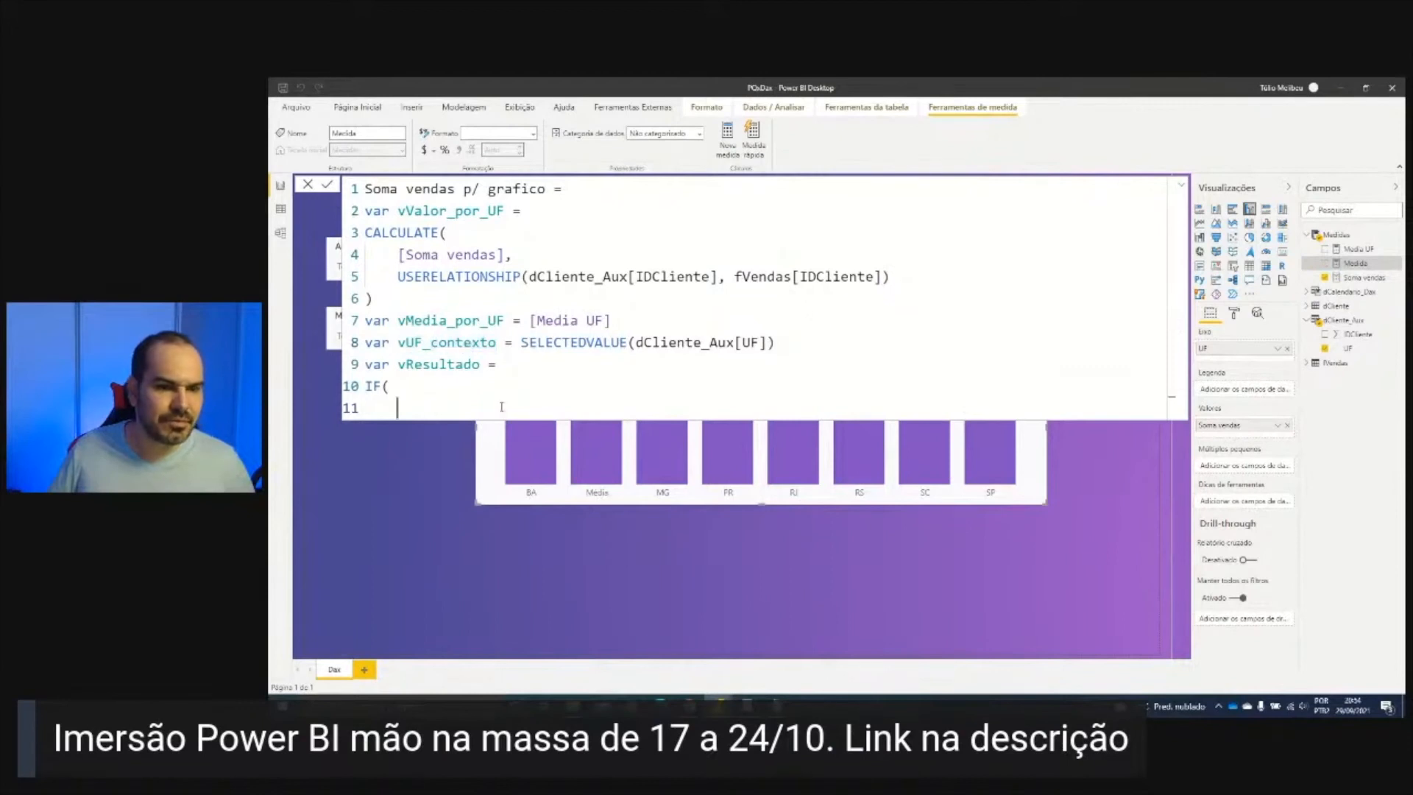
pyautogui.hotkey('ctrl', 'v')
pyautogui.write('=')
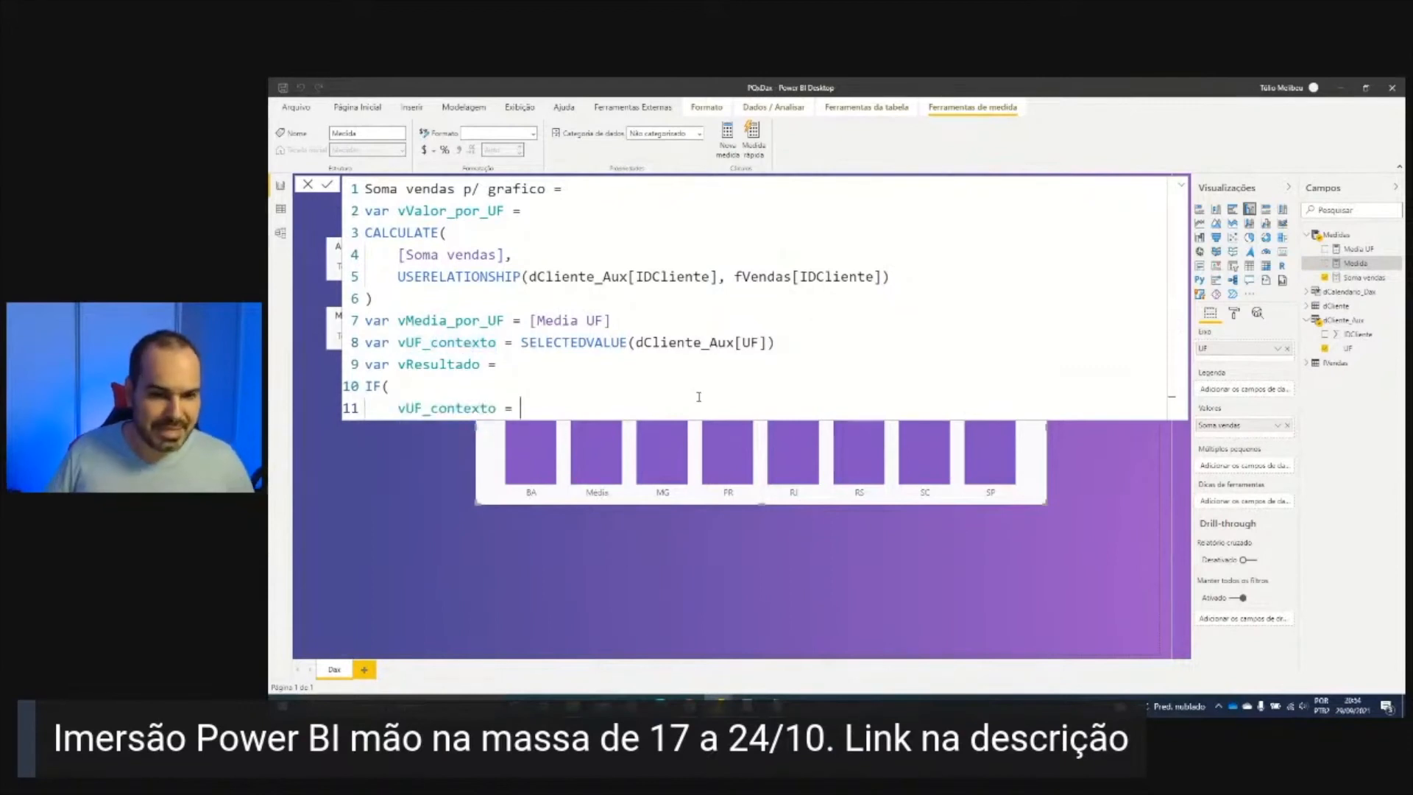
pyautogui.moveTo(576, 498); pyautogui.dragTo(622, 498)
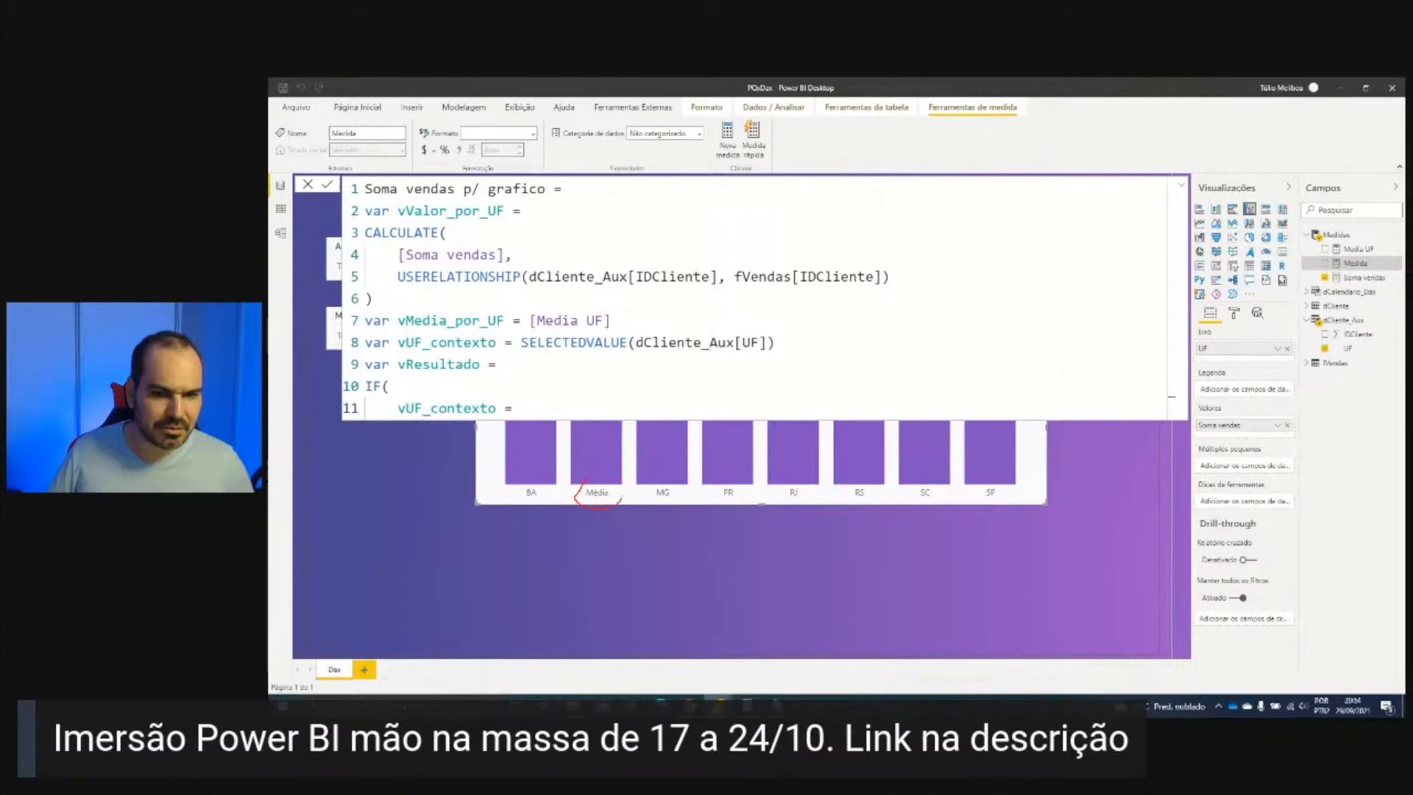
pyautogui.press('Escape')
pyautogui.write('"Média",')
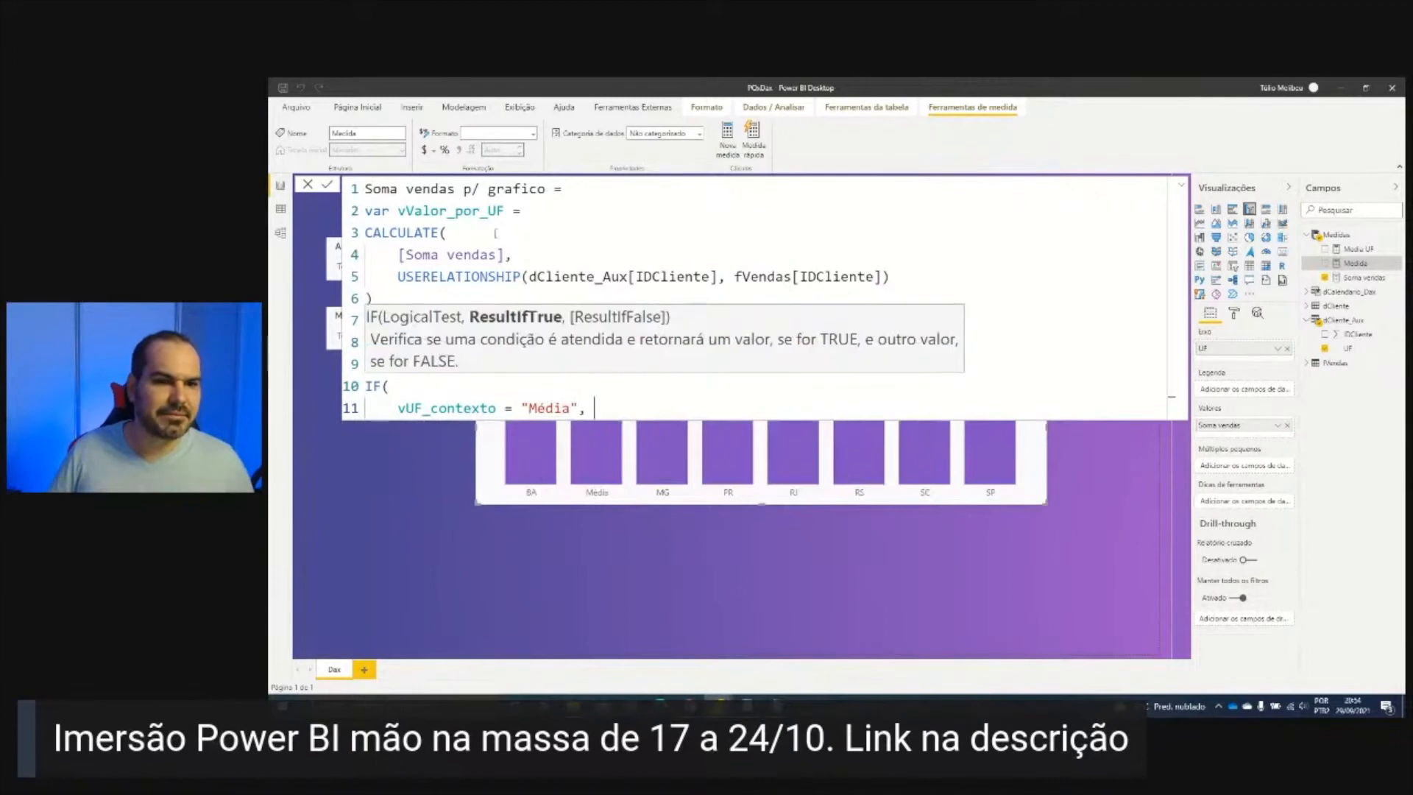
# Step: Add vMedia_por_UF on its own indented line as the IF's result when true
pyautogui.click(404, 276)
pyautogui.click(429, 324)
pyautogui.click(596, 410)
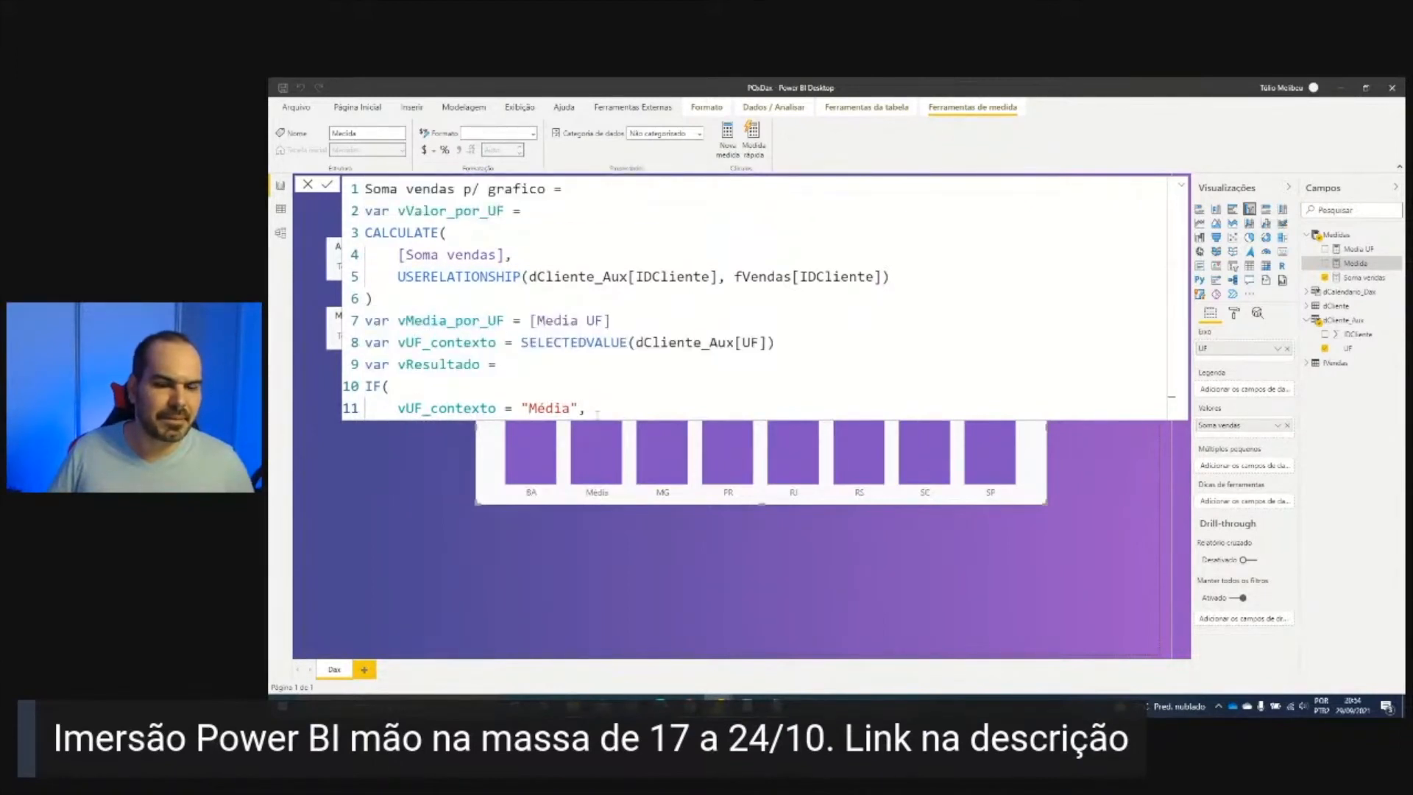
pyautogui.hotkey('shift', 'Return')
pyautogui.press('Tab')
pyautogui.write('vMedia_por_UF')
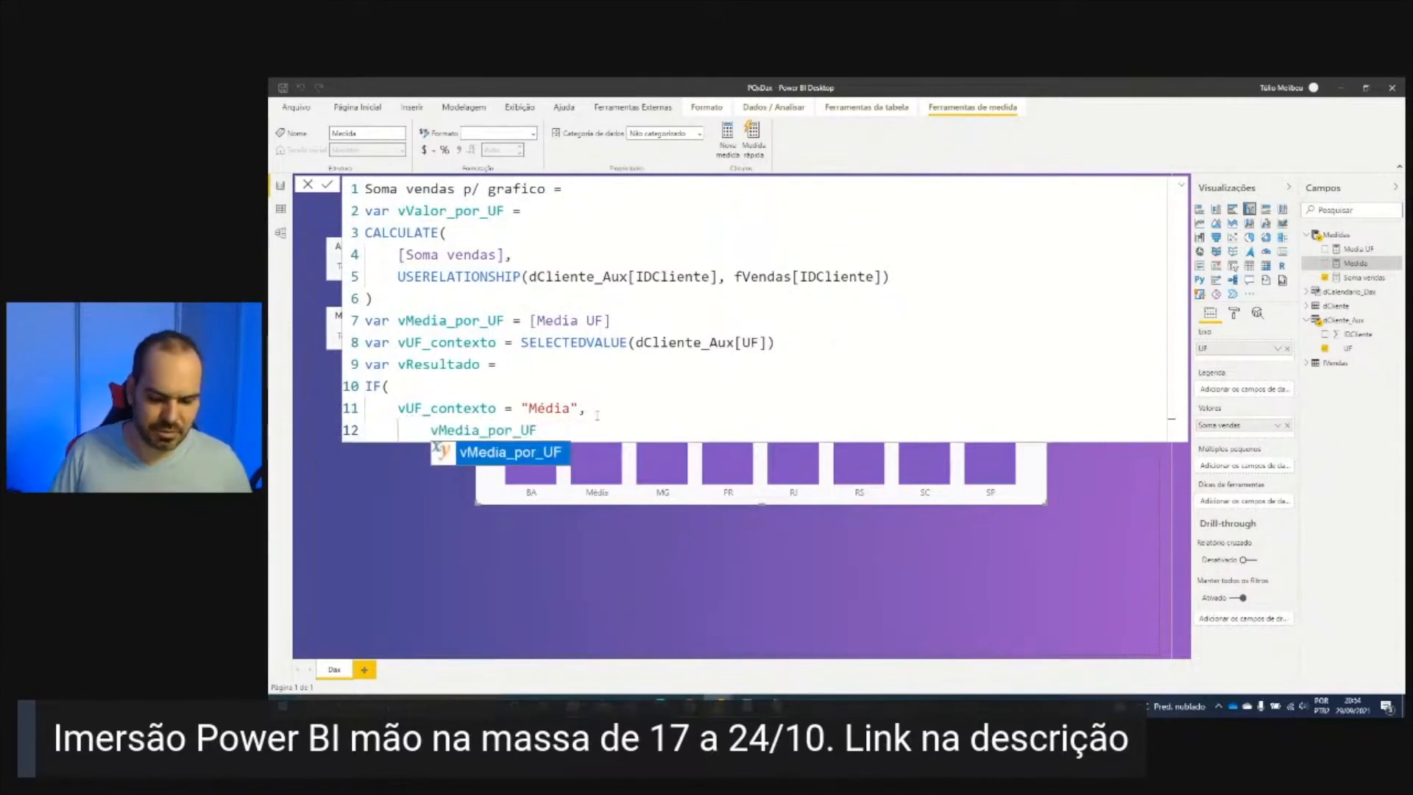
pyautogui.write(',')
pyautogui.hotkey('shift', 'Return')
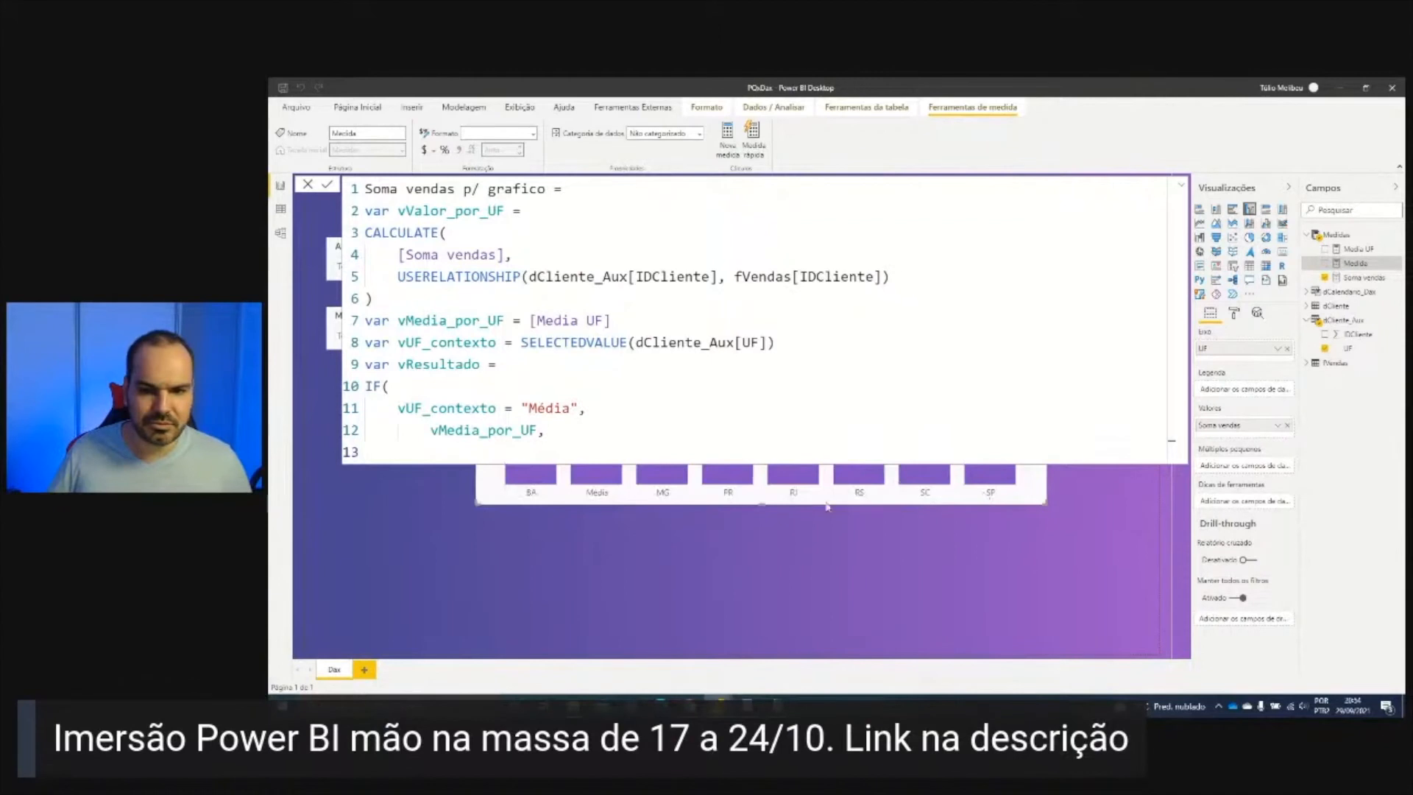
# Step: Add vValor_por_UF as the IF's result when false and close the IF on its own line
pyautogui.doubleClick(446, 212)
pyautogui.click(449, 448)
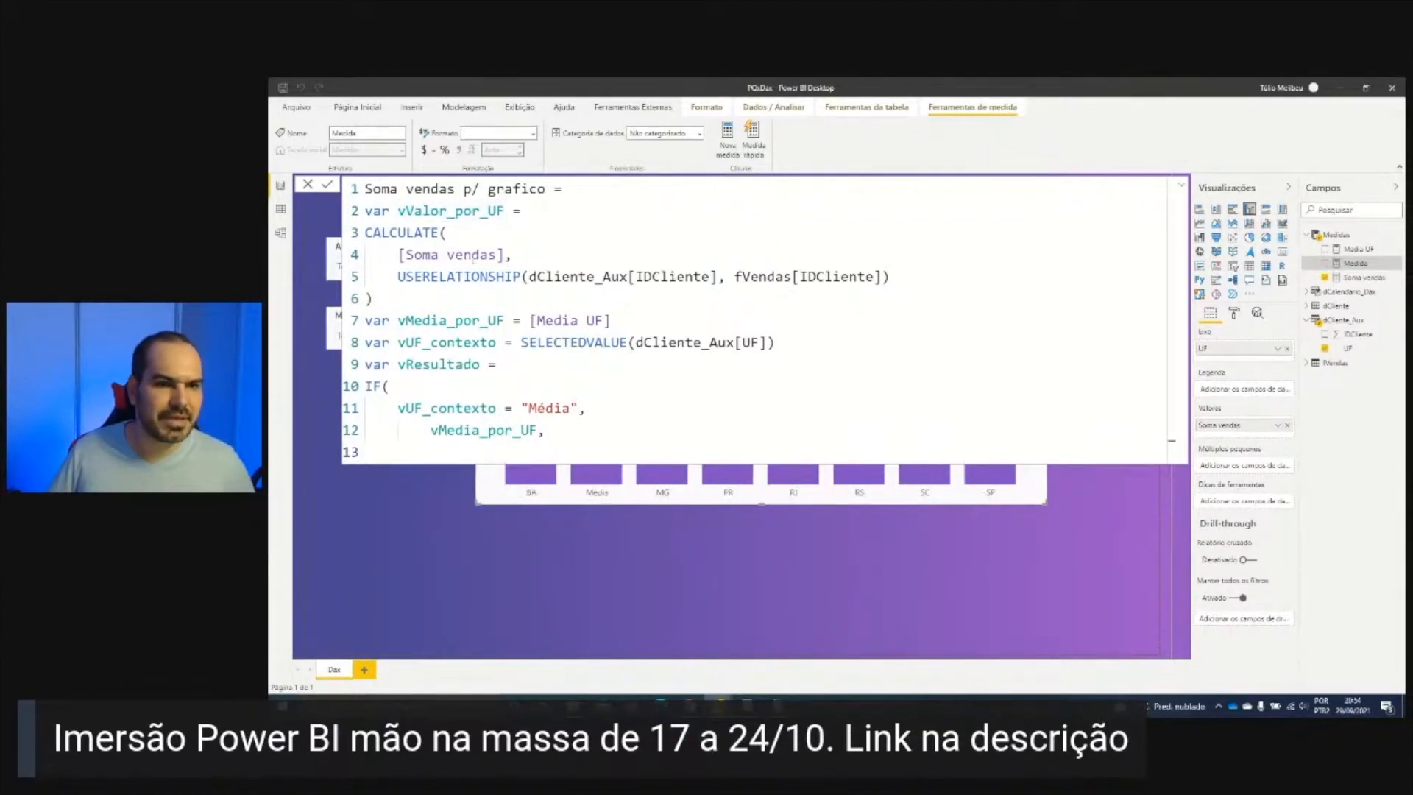
pyautogui.hotkey('ctrl', 'v')
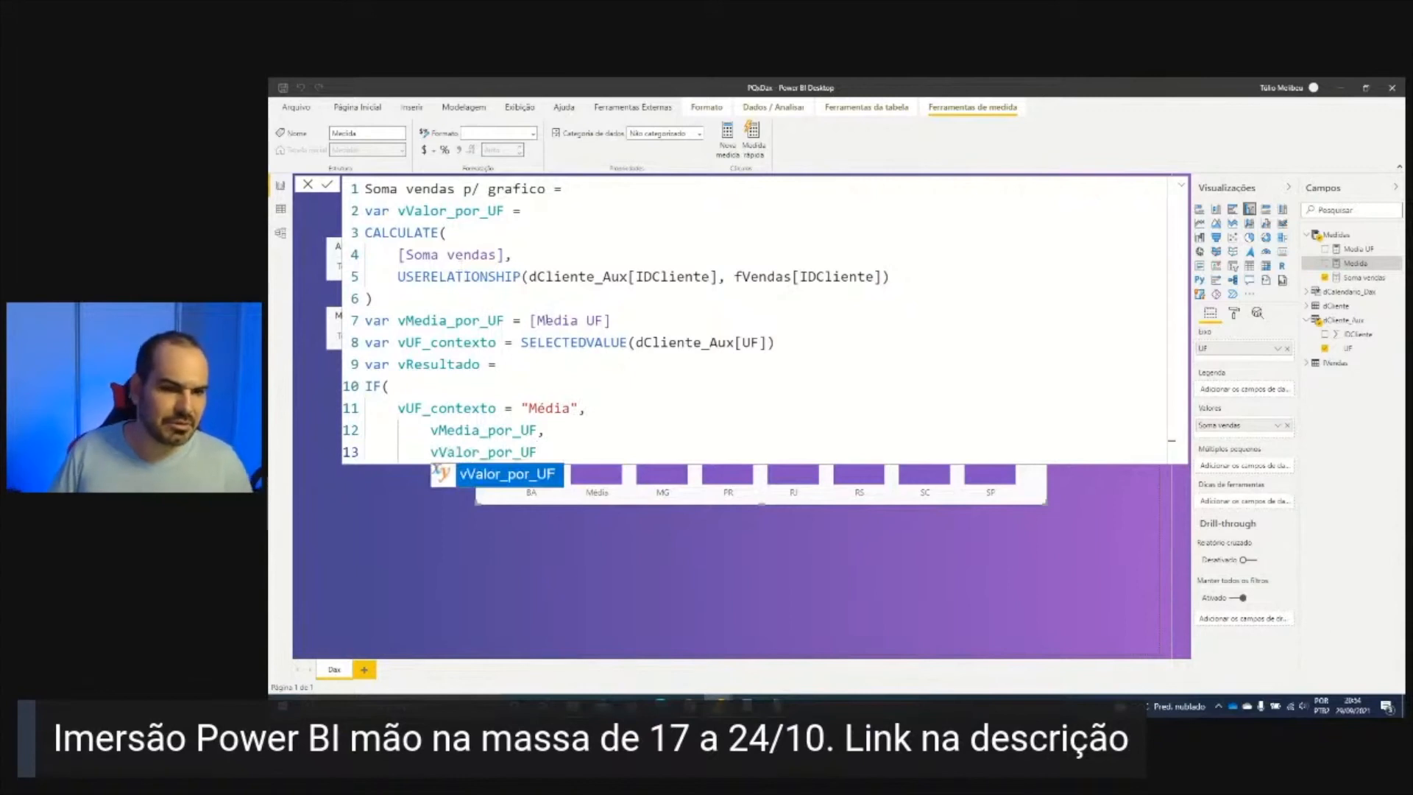
pyautogui.press('Return')
pyautogui.press('BackSpace')
pyautogui.press('BackSpace')
pyautogui.write(')')
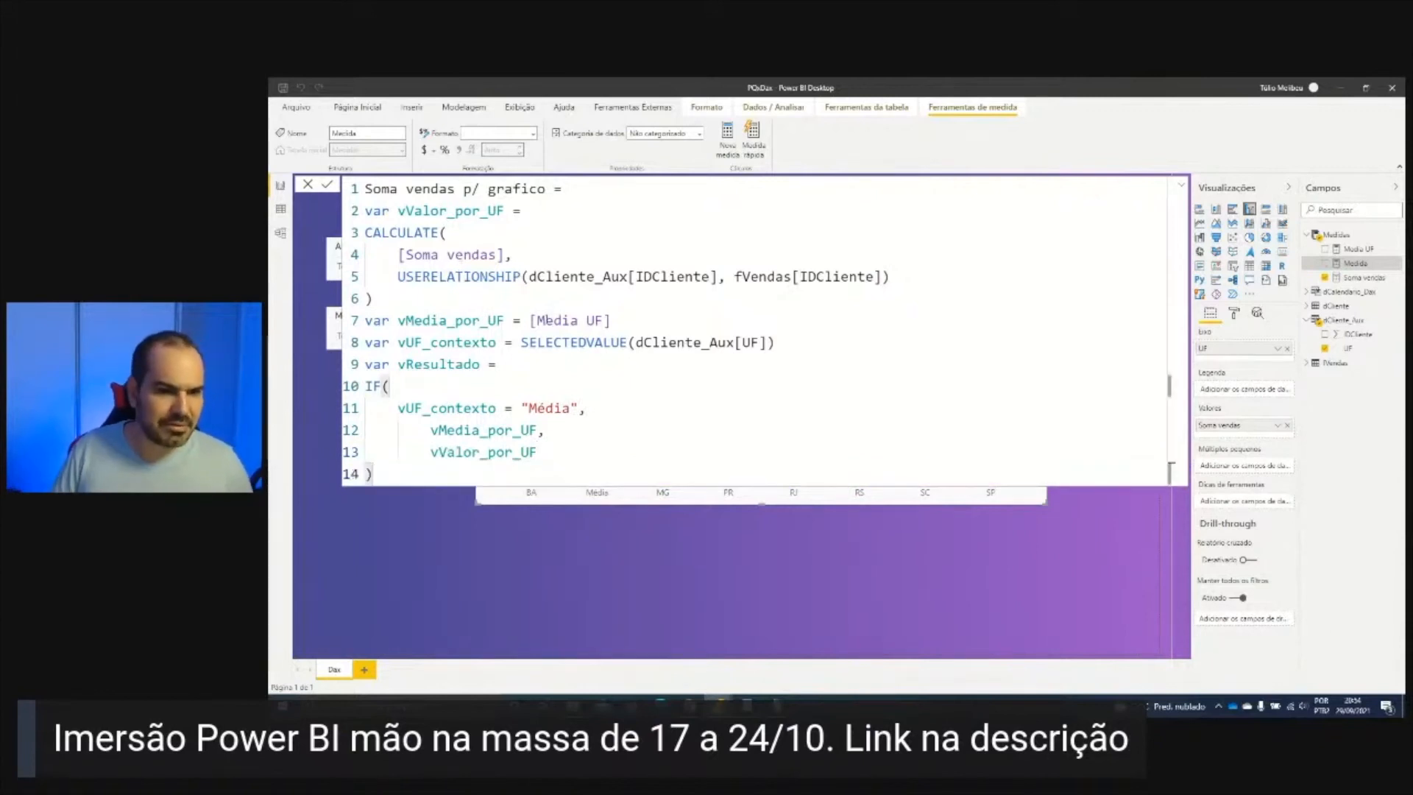
# Step: Return vResultado at the end of the formula and commit the measure
pyautogui.press('Return')
pyautogui.write('return')
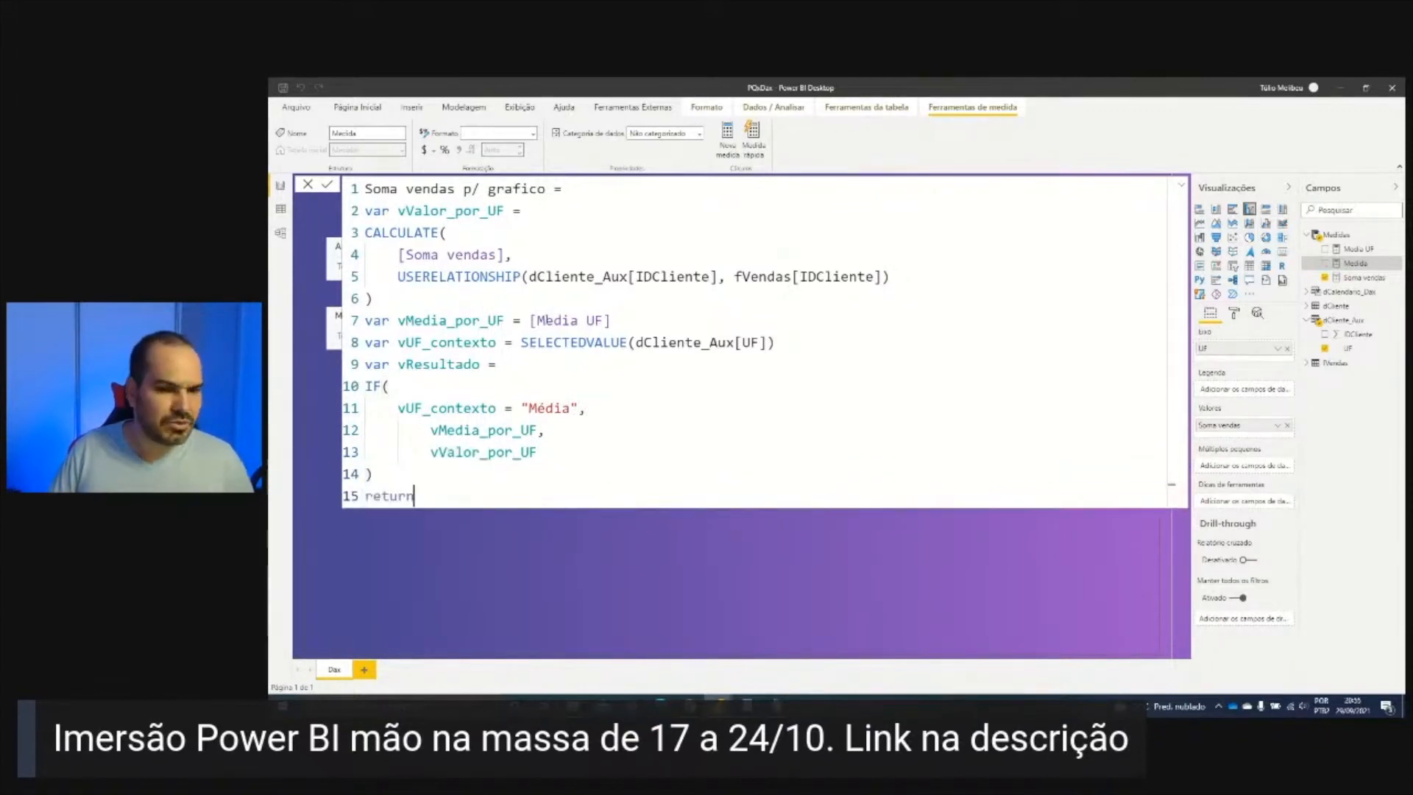
pyautogui.press('Return')
pyautogui.write('vr')
pyautogui.press('Tab')
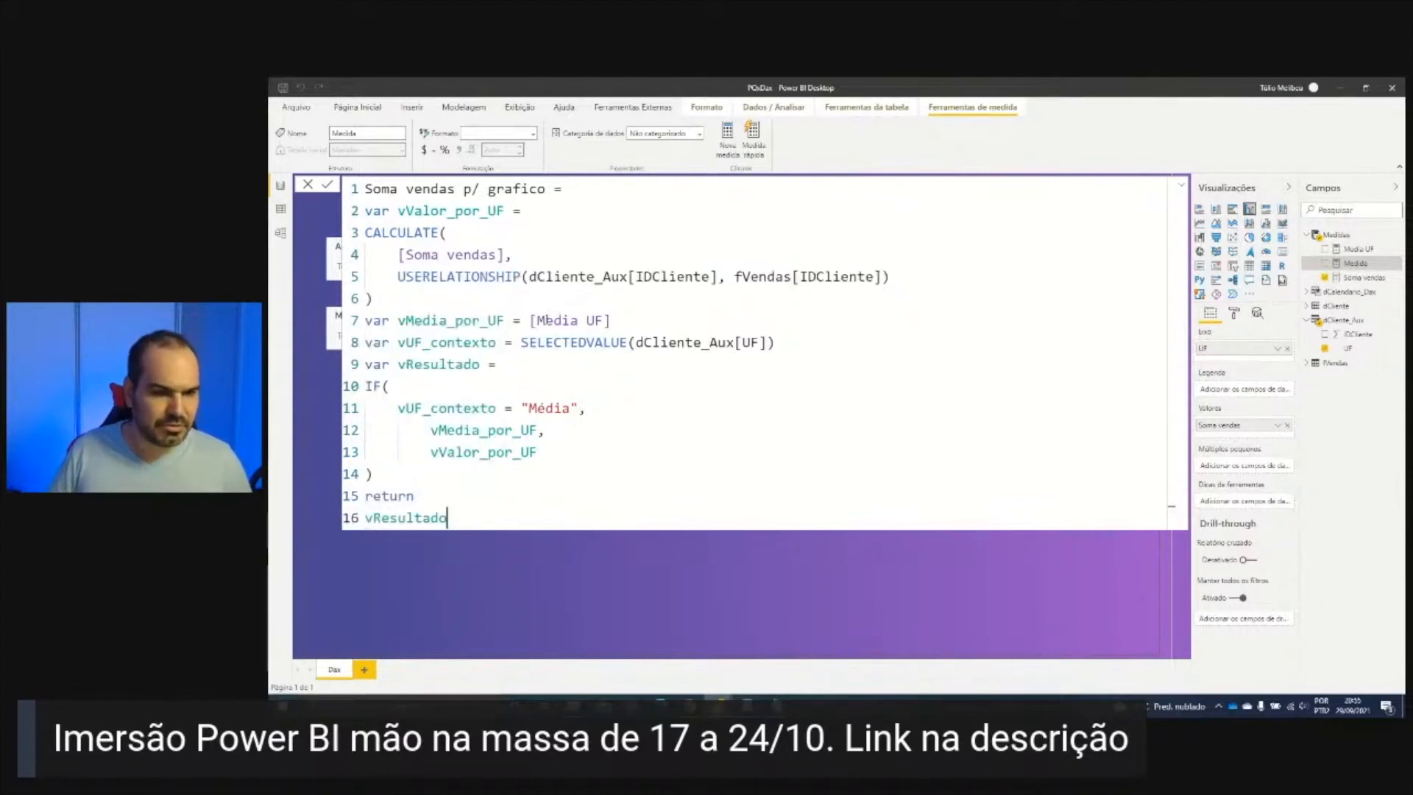
pyautogui.press('Return')
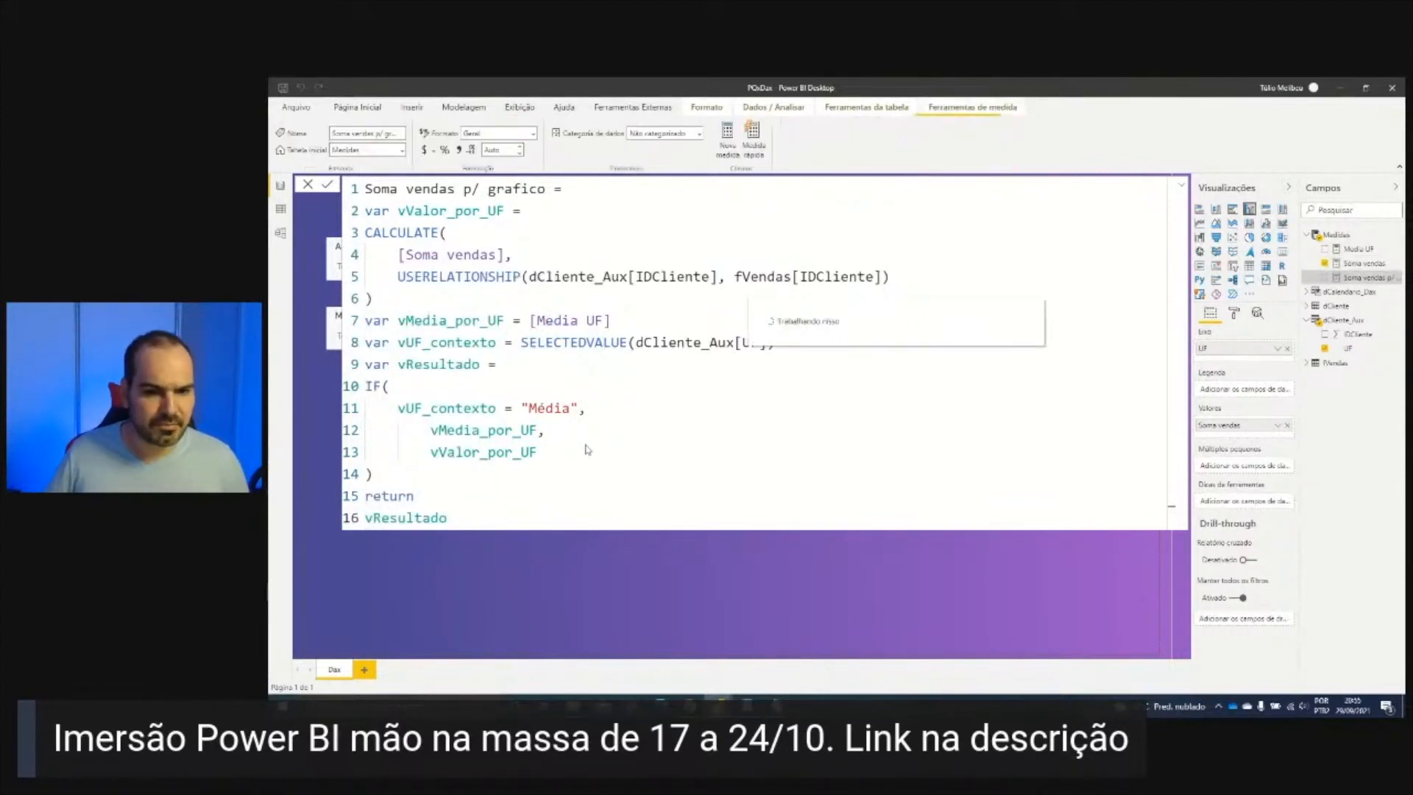
pyautogui.click(585, 449)
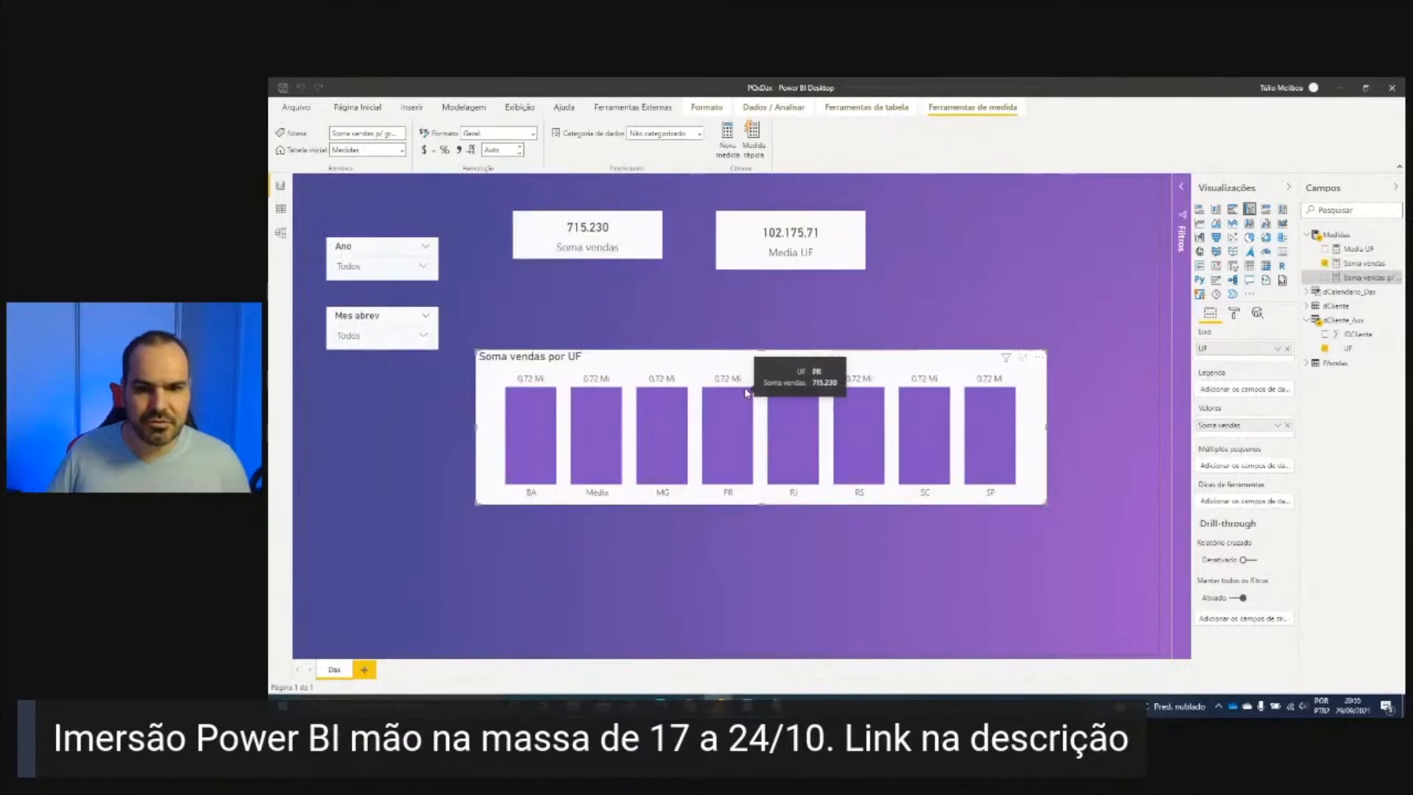
# Step: Replace Soma vendas with Soma vendas p/ grafico as the column chart's value and set its data label display units to Nenhum
pyautogui.click(1287, 427)
pyautogui.moveTo(1343, 283); pyautogui.dragTo(1225, 433)
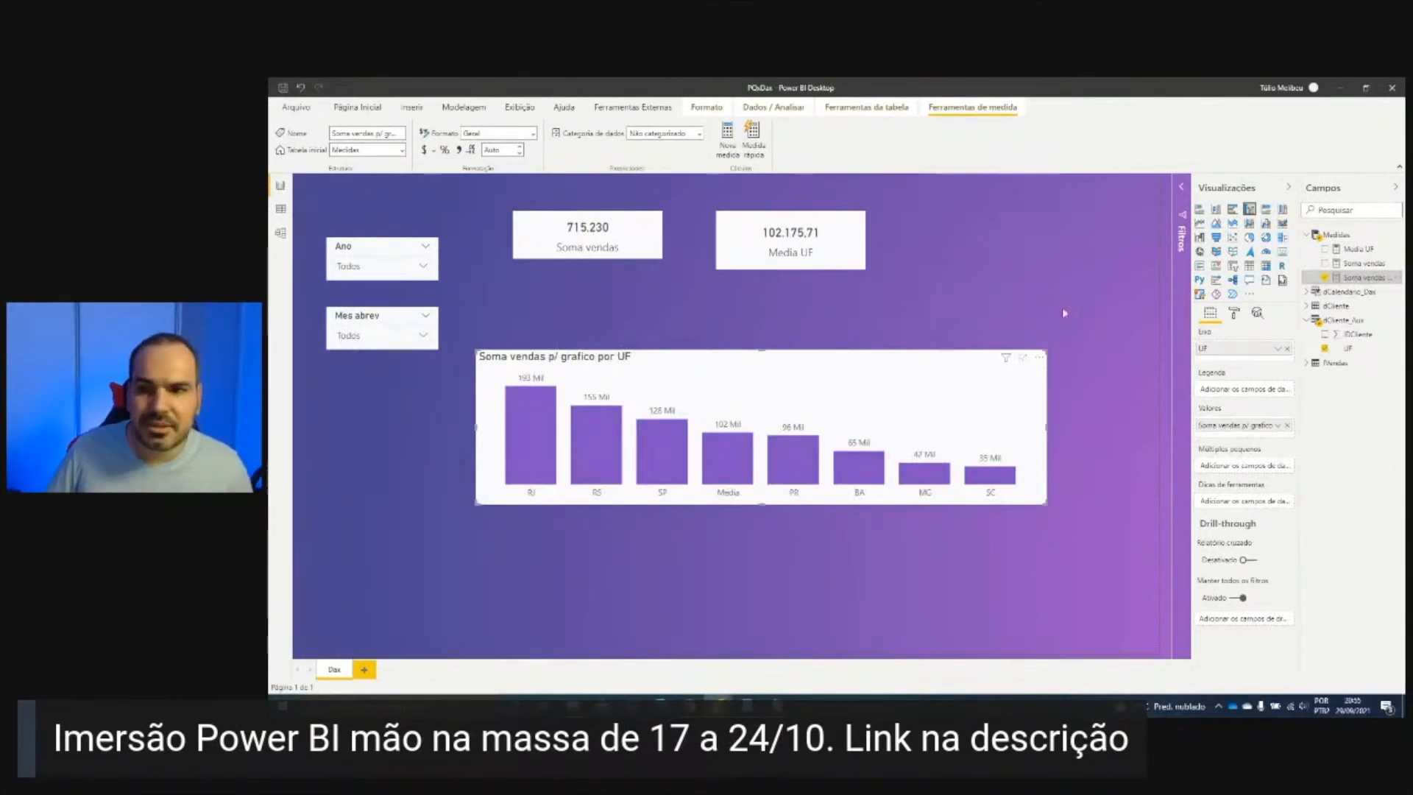
pyautogui.click(1234, 315)
pyautogui.click(1219, 466)
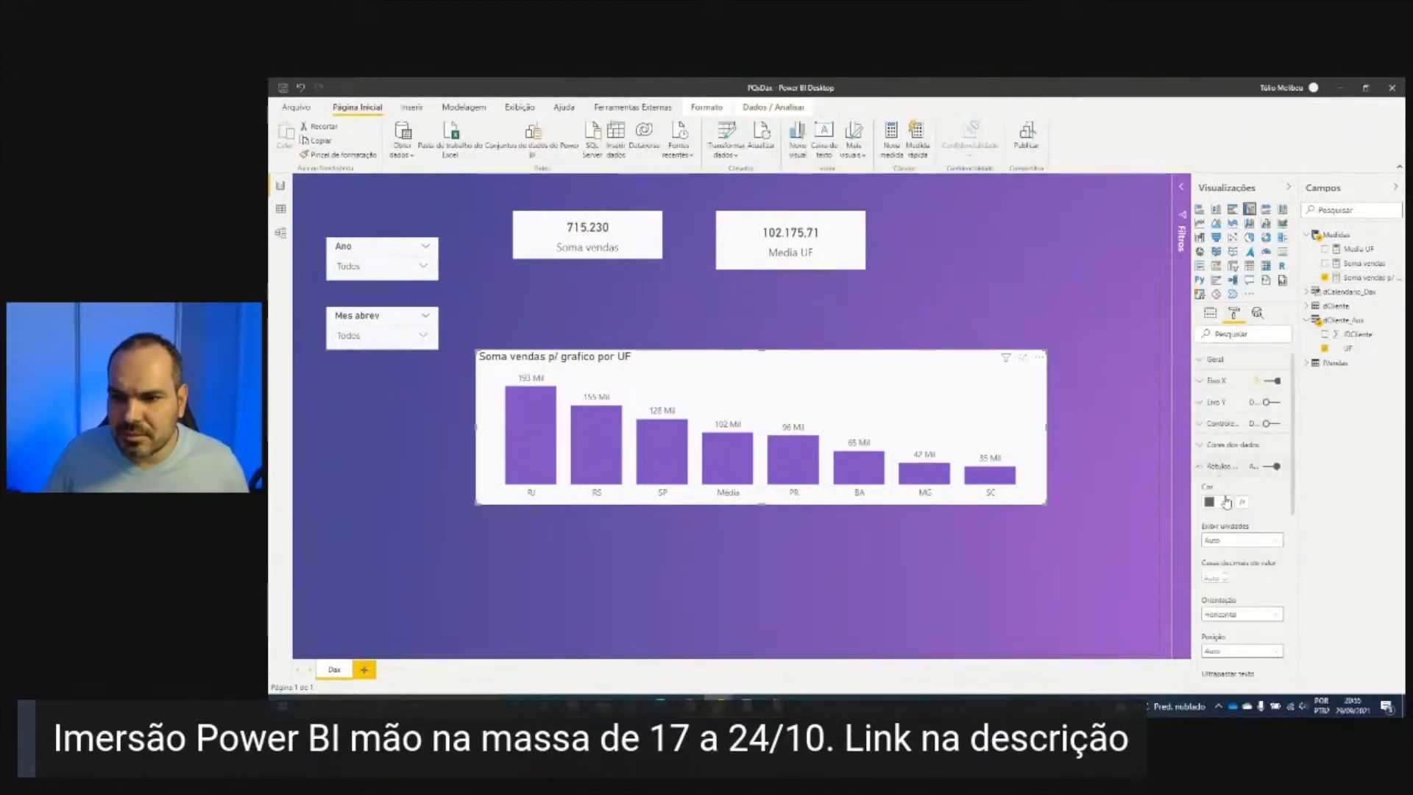
pyautogui.click(1242, 540)
pyautogui.click(1222, 570)
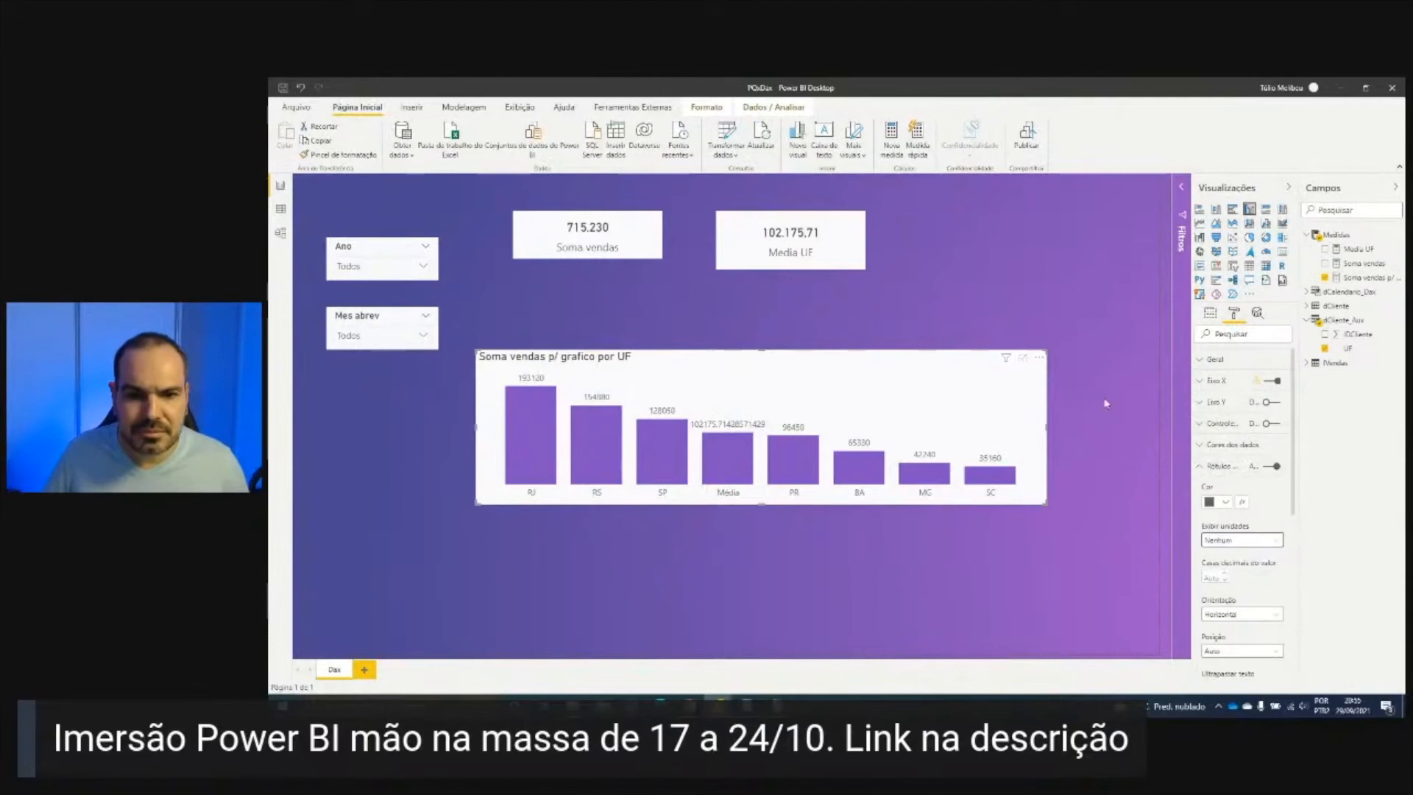
# Step: Format the Soma vendas p/ grafico measure as a decimal number with a thousands separator and 0 decimal places
pyautogui.click(1363, 279)
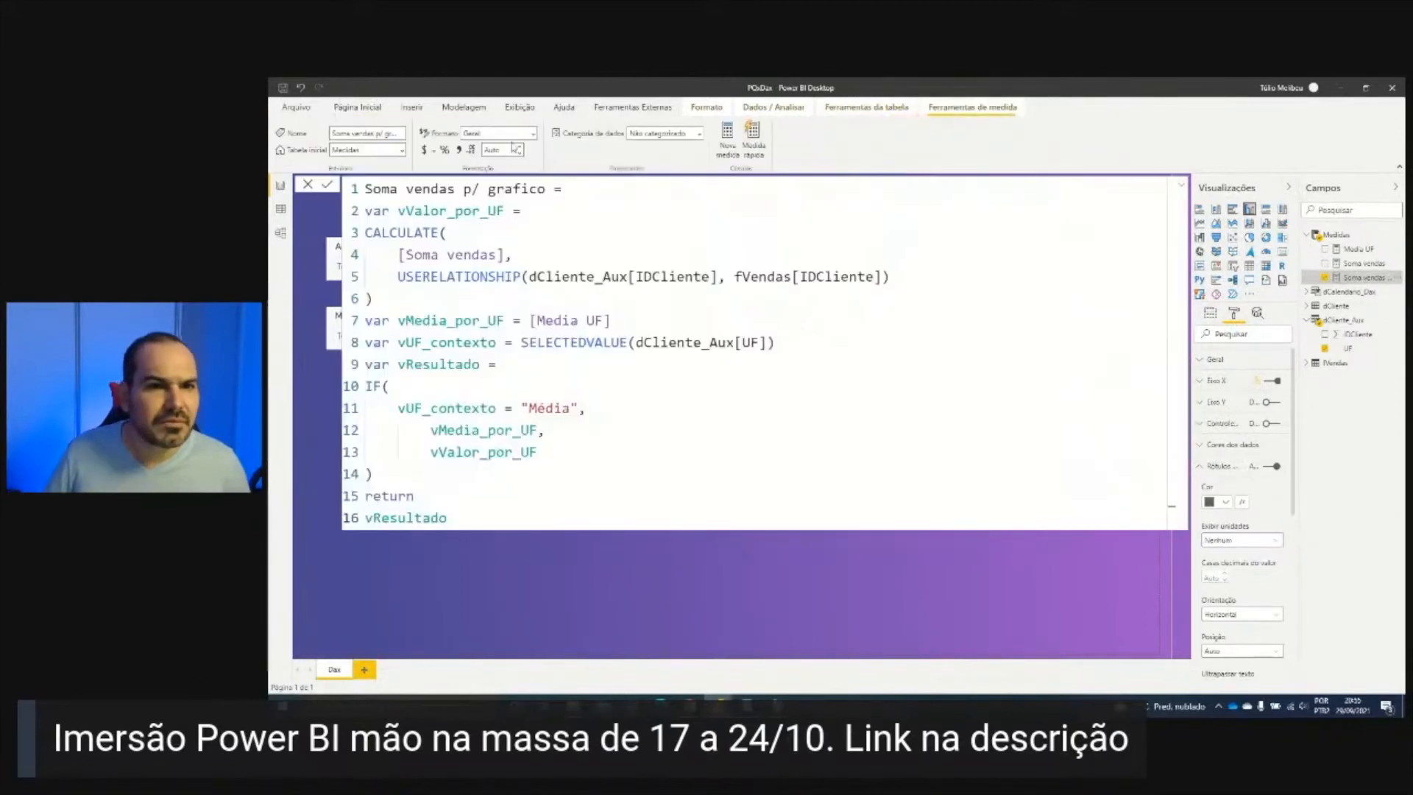
pyautogui.click(520, 153)
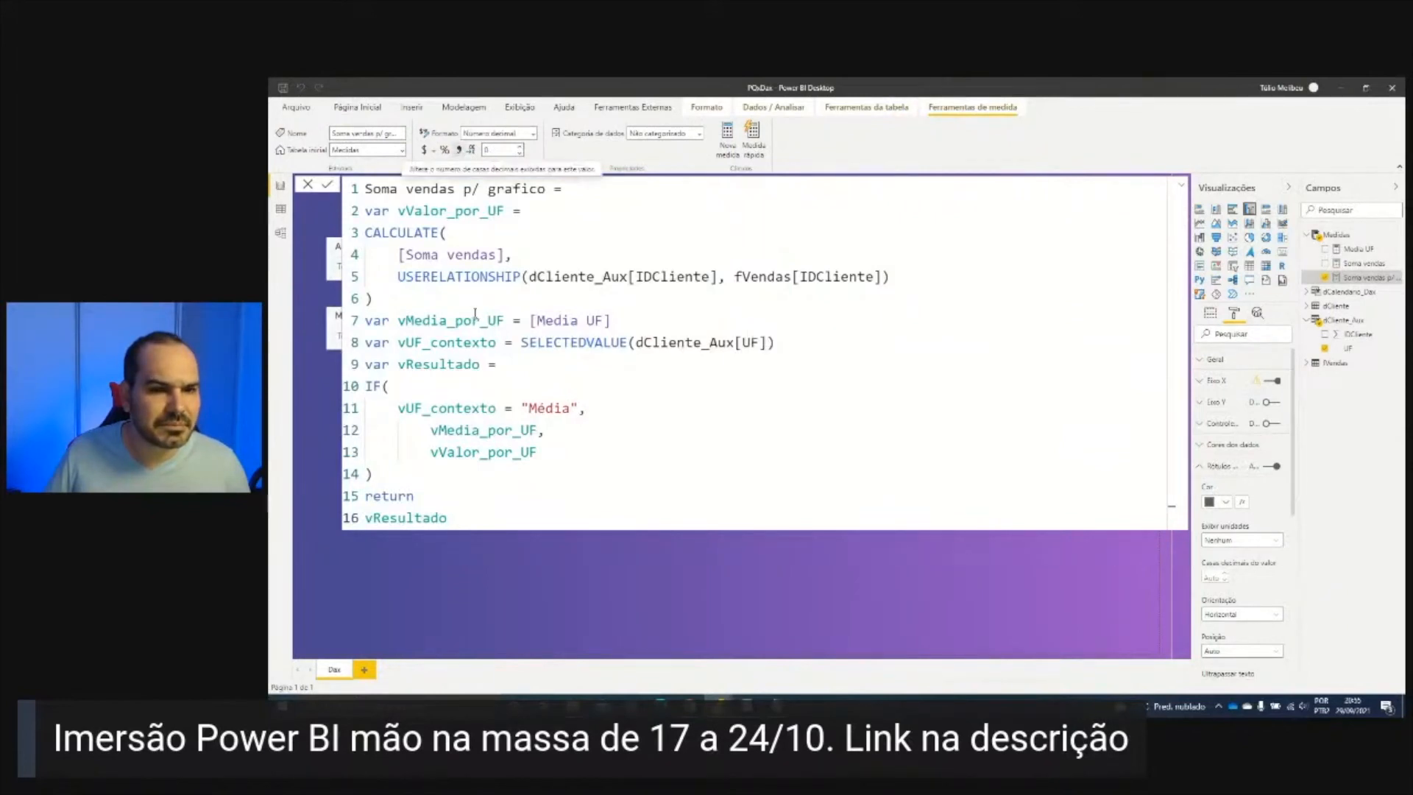
pyautogui.press('Escape')
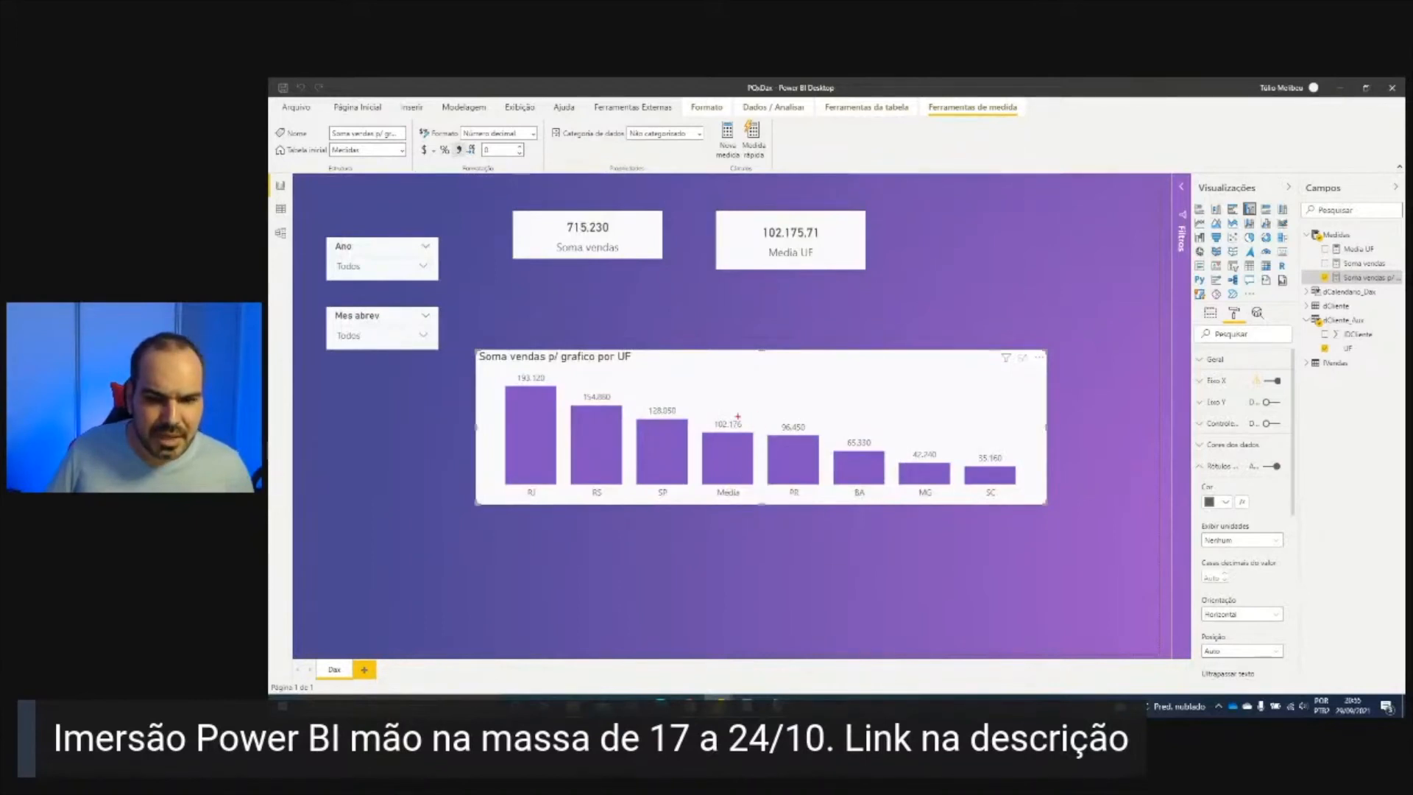
pyautogui.moveTo(703, 406); pyautogui.dragTo(755, 513)
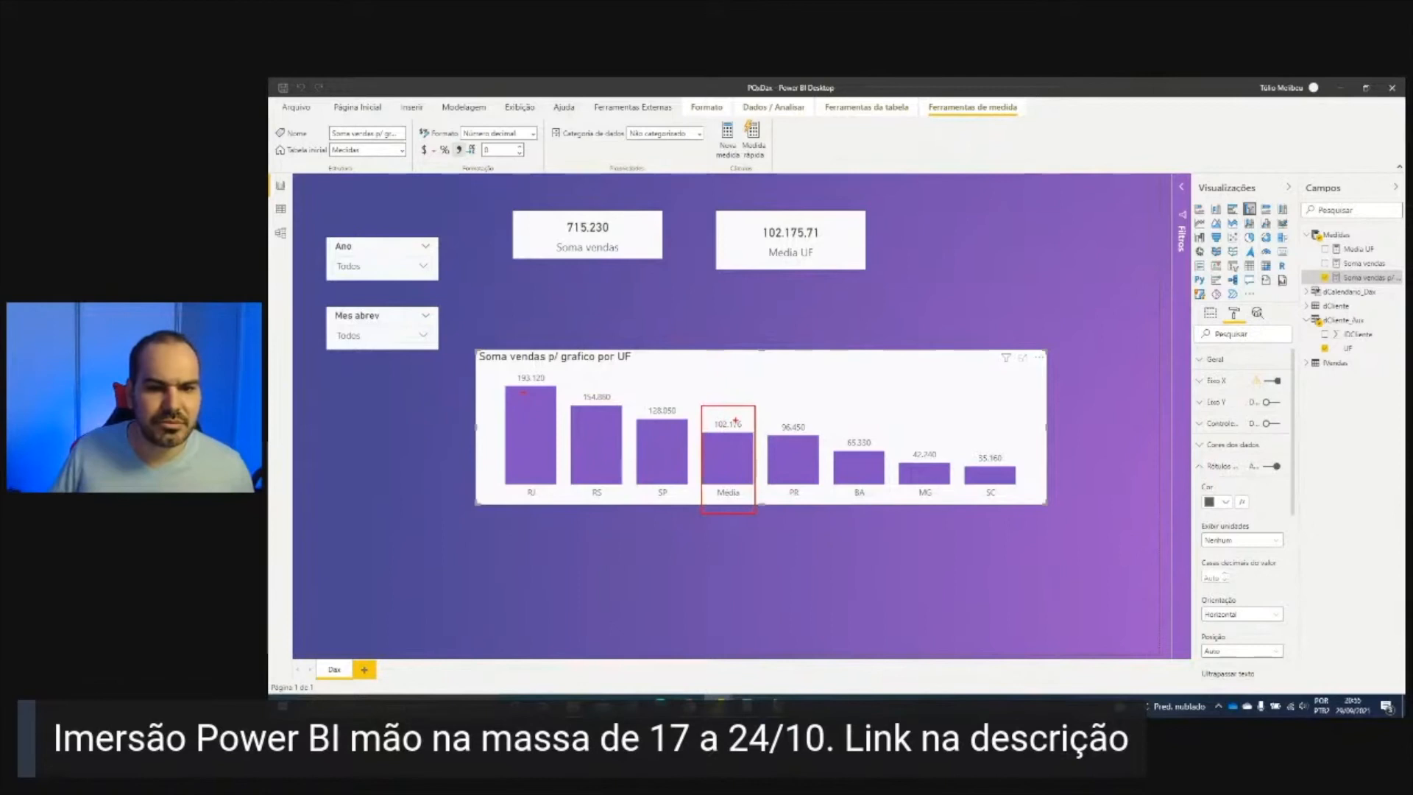
pyautogui.moveTo(797, 214)
pyautogui.mouseDown()
pyautogui.moveTo(837, 250)
pyautogui.moveTo(787, 216)
pyautogui.mouseUp()
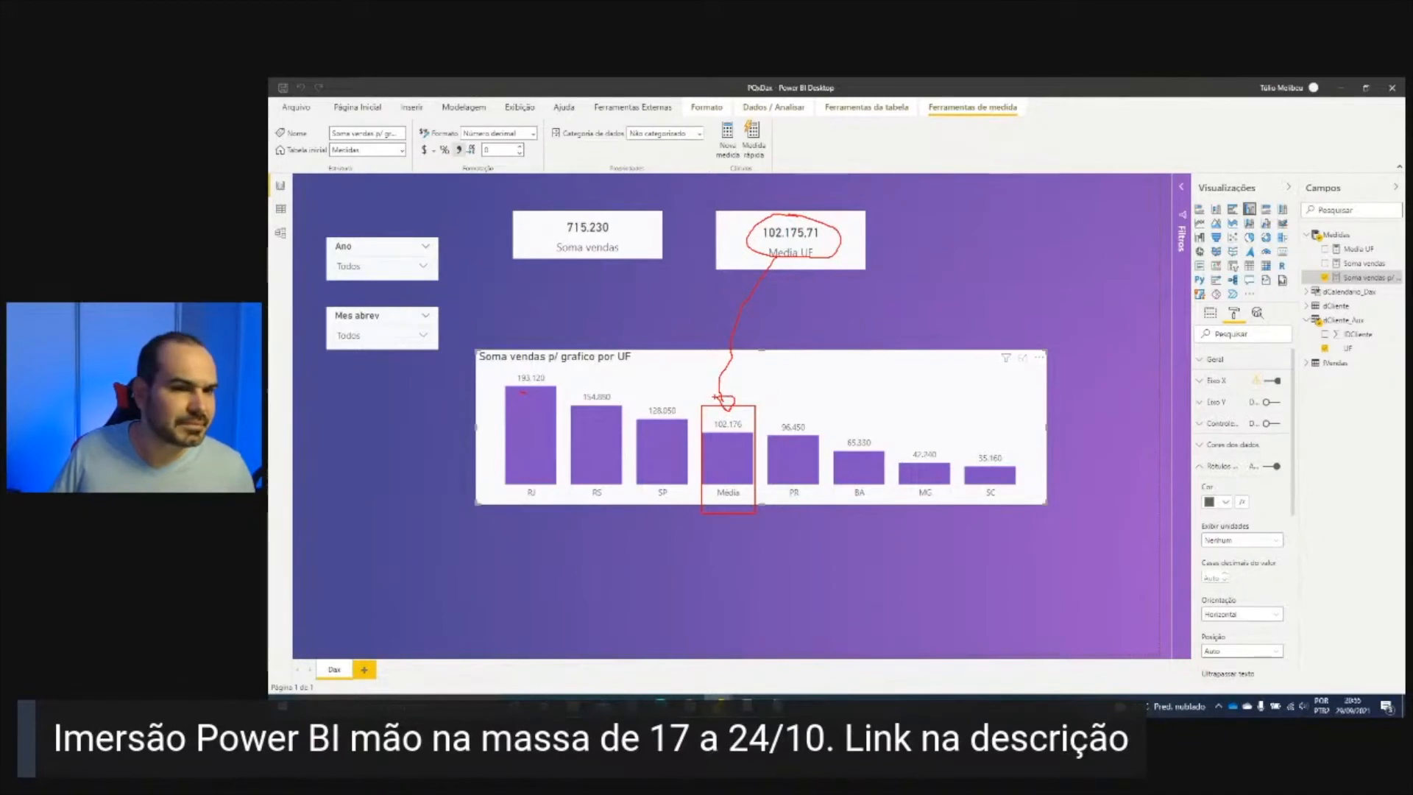
pyautogui.press('Escape')
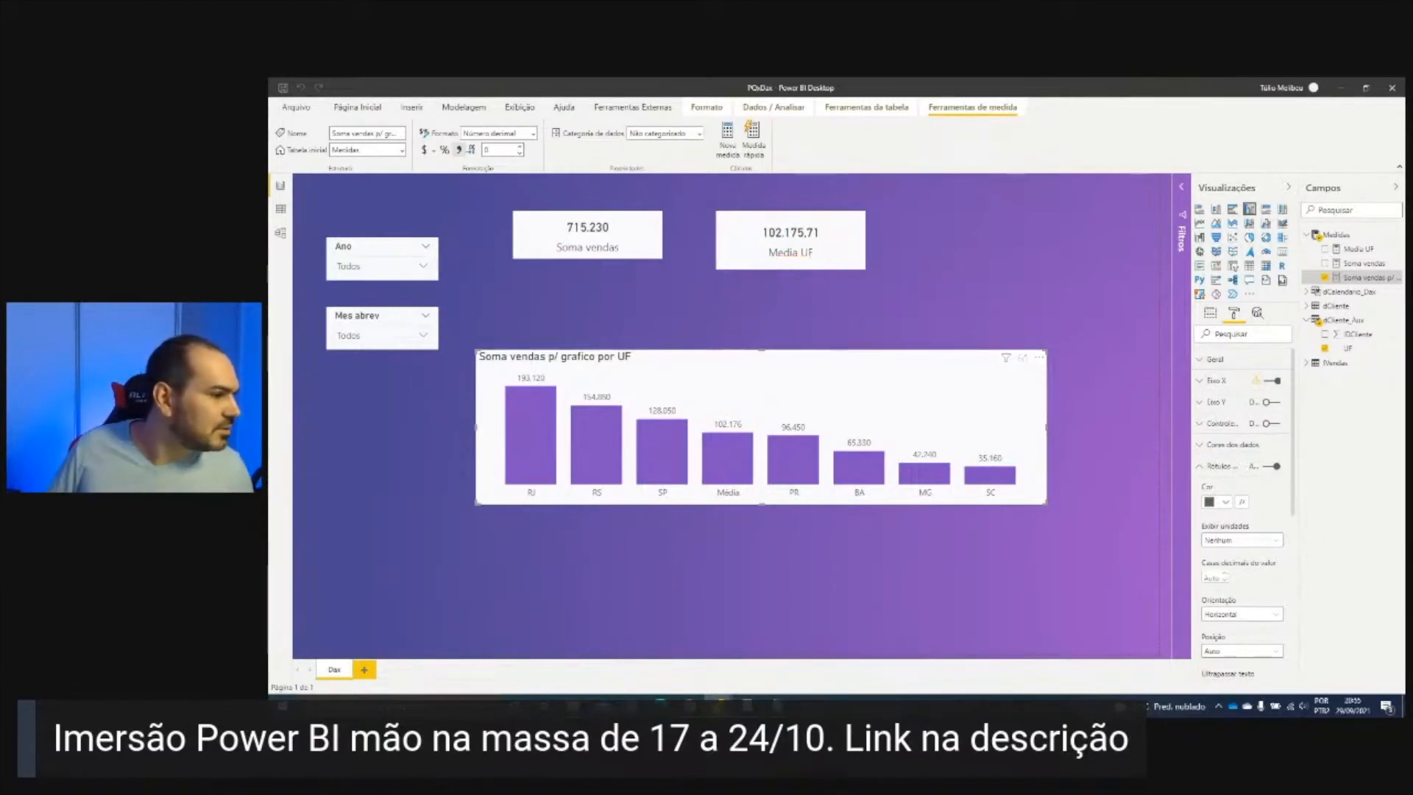
# Step: Duplicate the Mes abrev slicer, place the copy directly below the original and remove its Mes abrev field
pyautogui.click(386, 317)
pyautogui.click(366, 412)
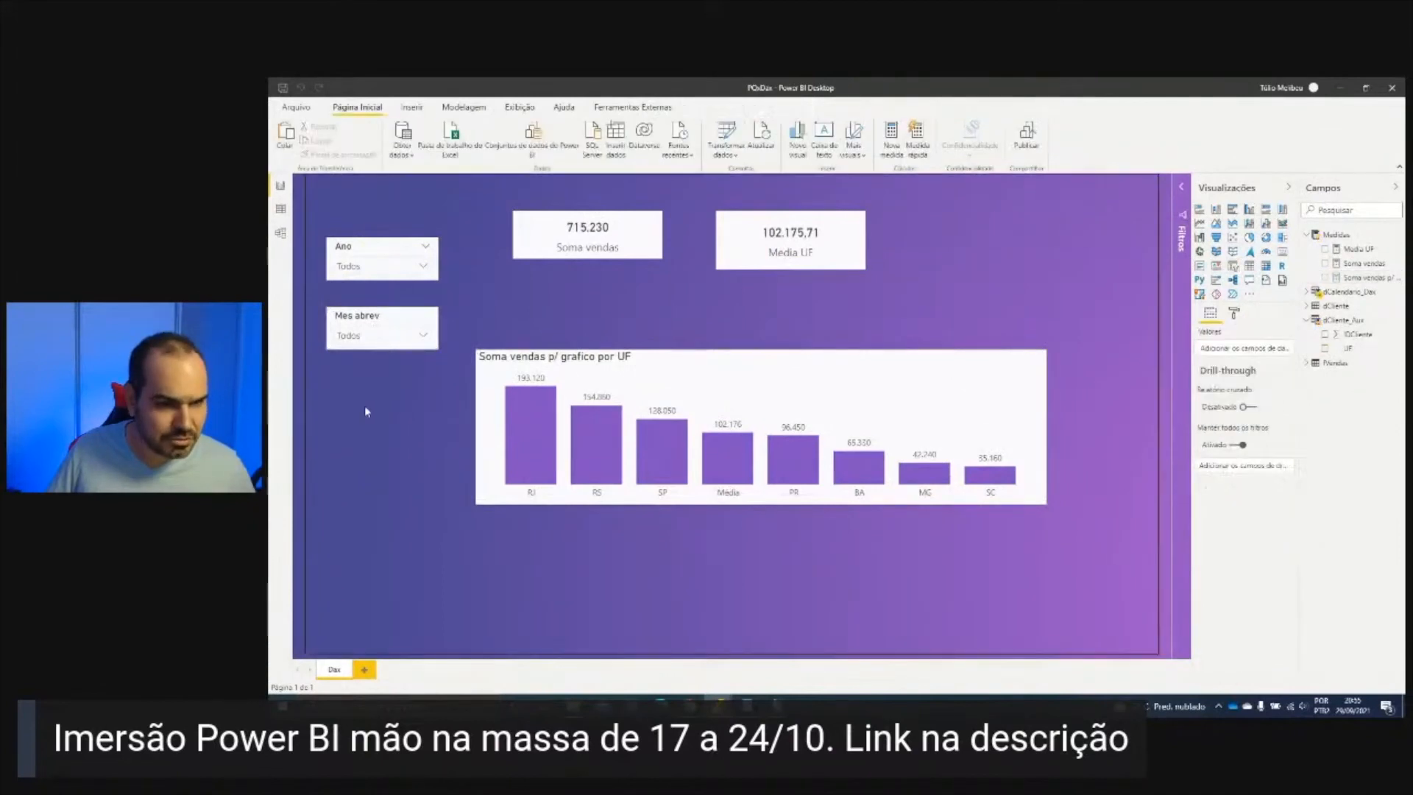
pyautogui.hotkey('ctrl', 'v')
pyautogui.moveTo(390, 333); pyautogui.dragTo(381, 404)
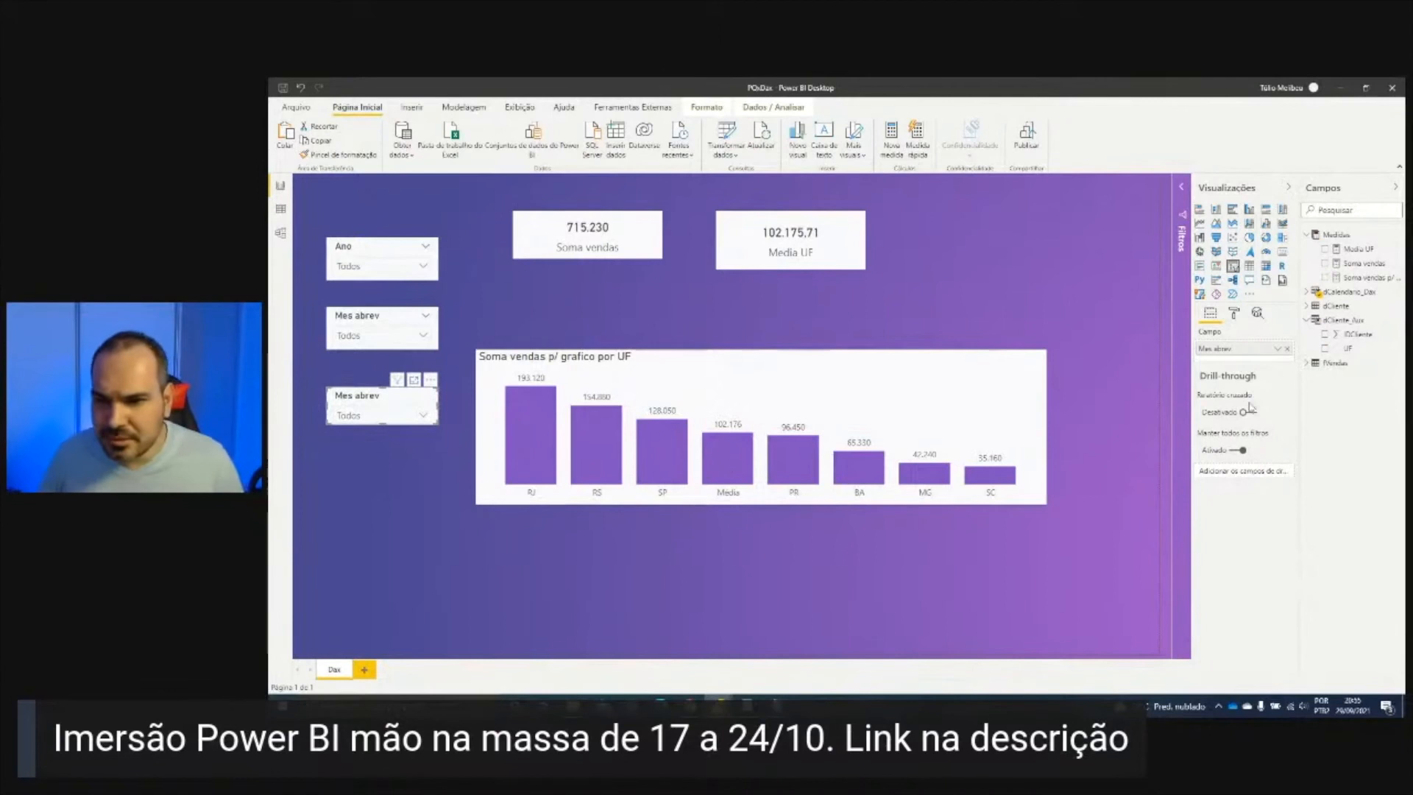
pyautogui.click(1287, 350)
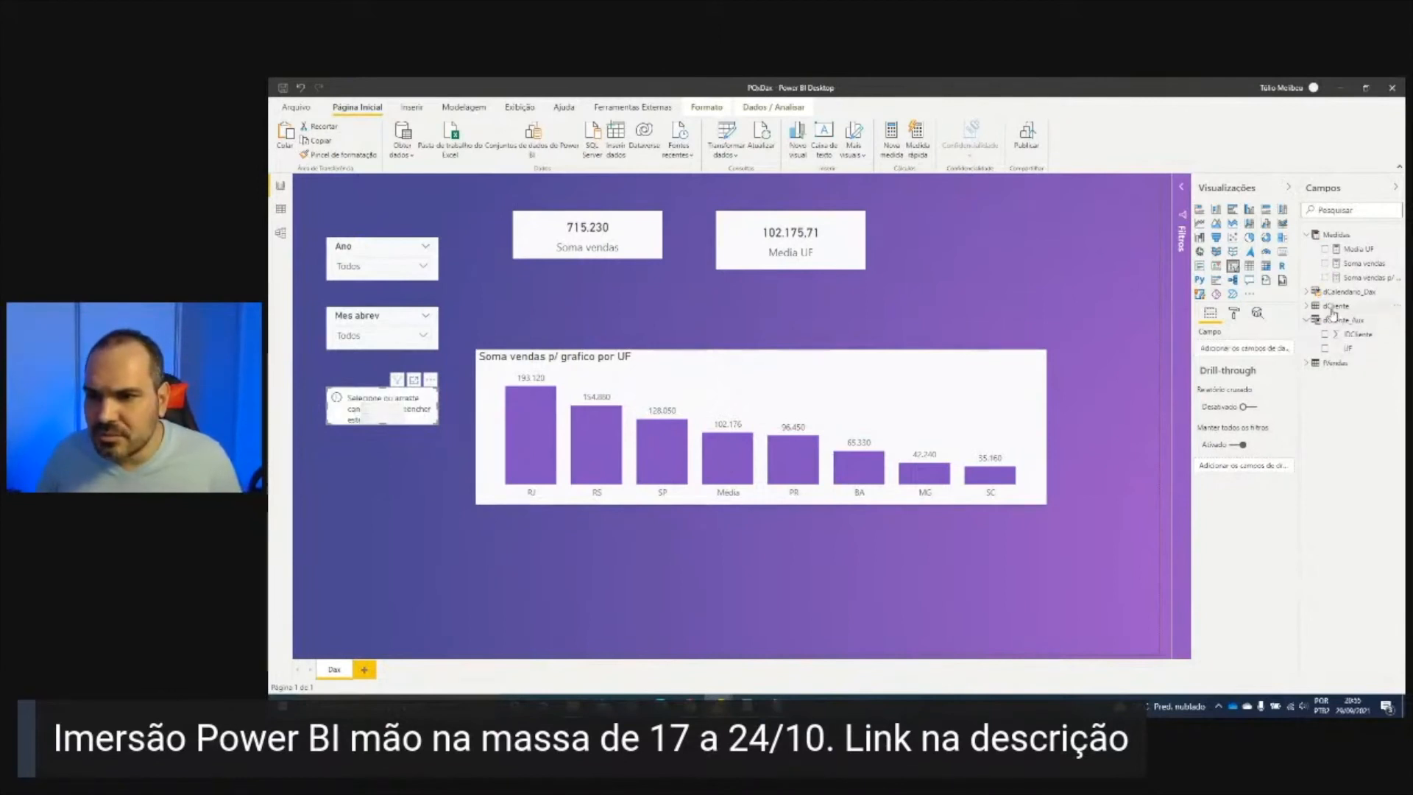